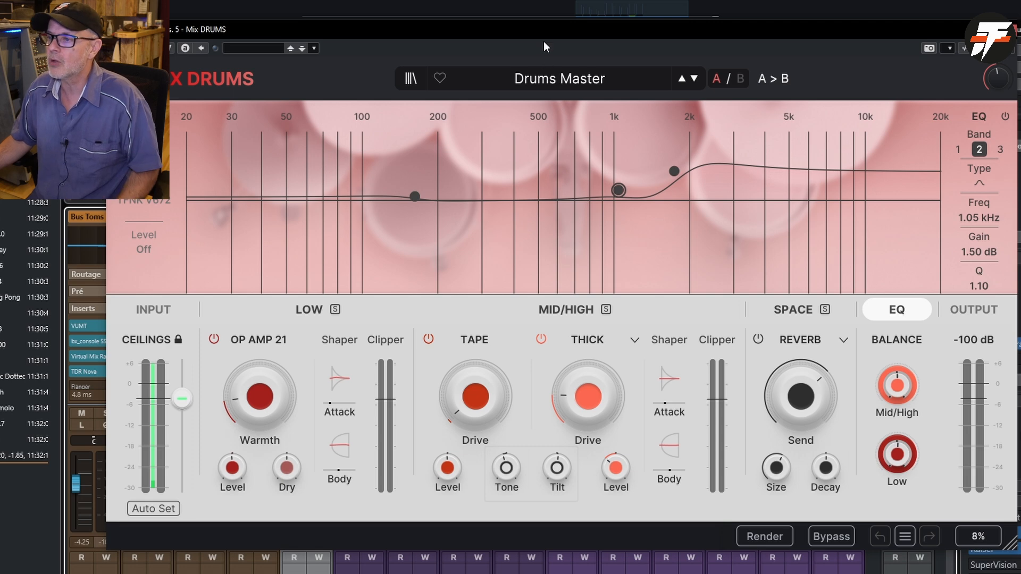
- Switch to the browser, return to Arturia's effects list and read the FX Collection 5 overview page
left_click_drag(544, 26, 532, 30)
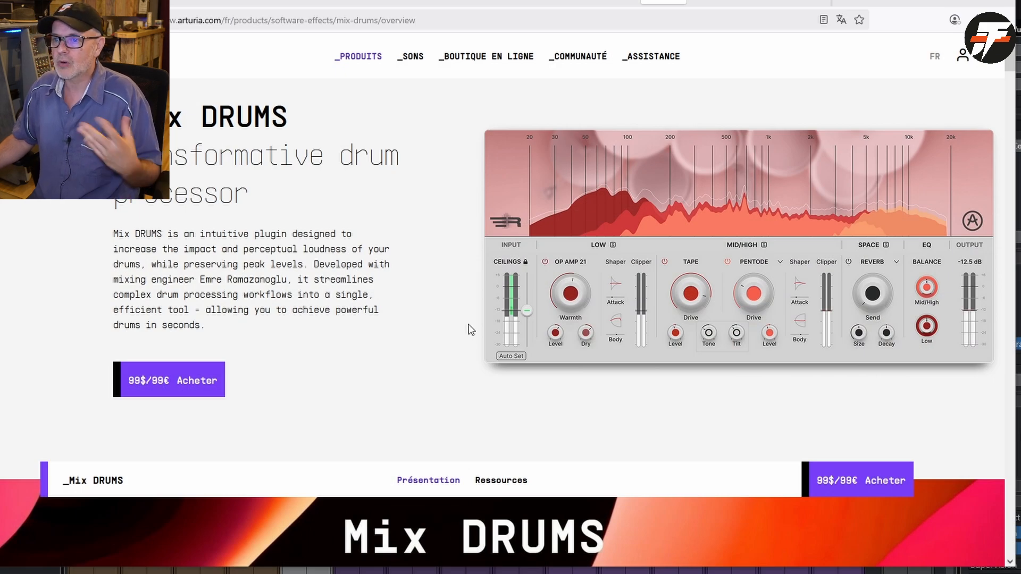
scroll(470, 329, "up", 1)
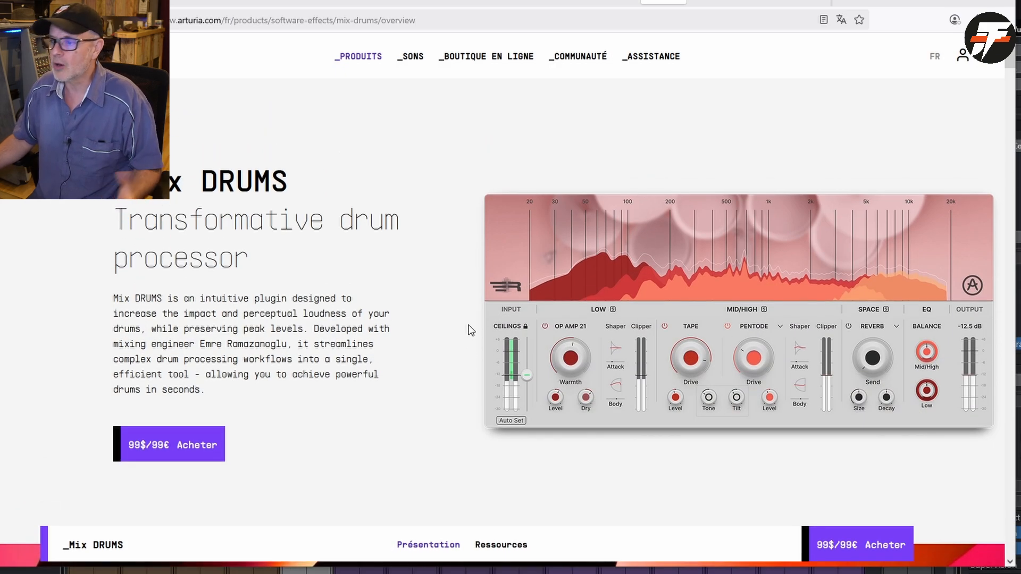
key("alt+Left")
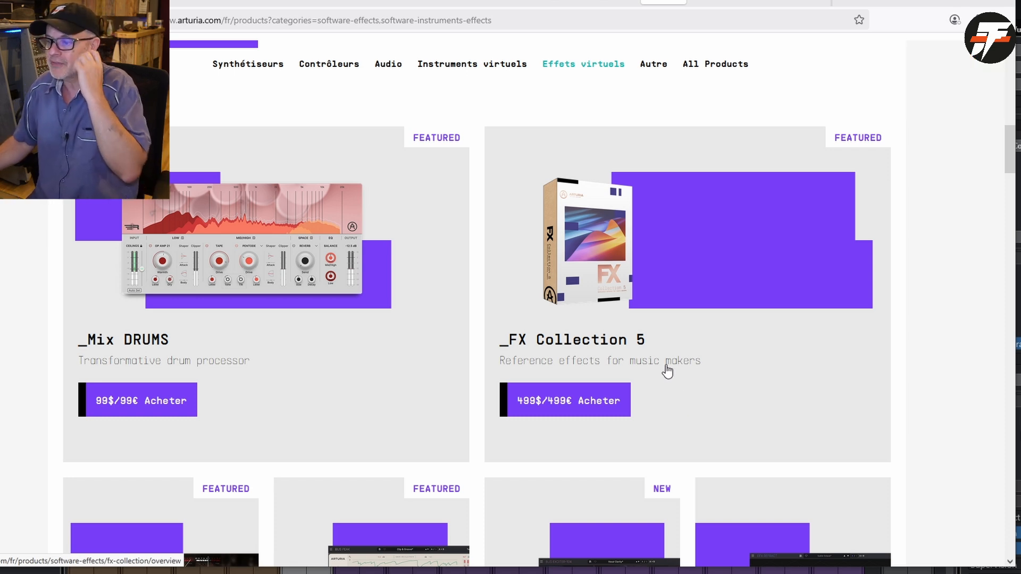
left_click(615, 299)
scroll(593, 357, "down", 10)
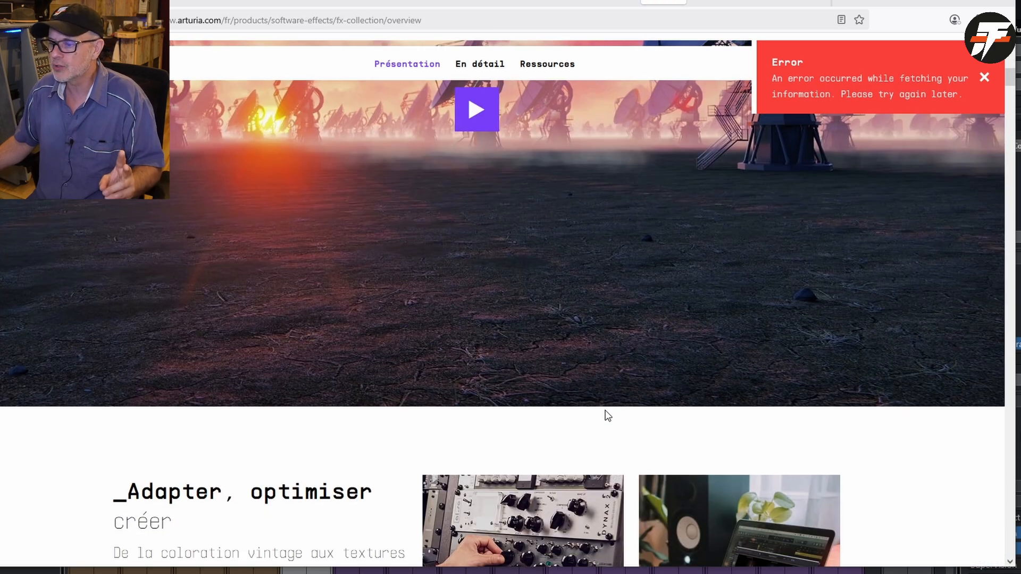
scroll(608, 416, "down", 15)
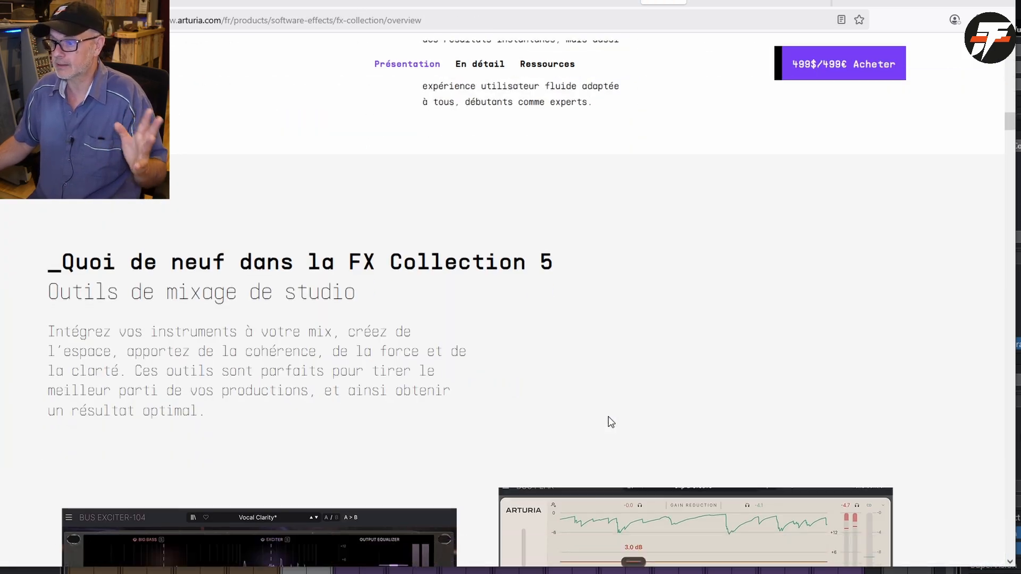
scroll(610, 422, "down", 10)
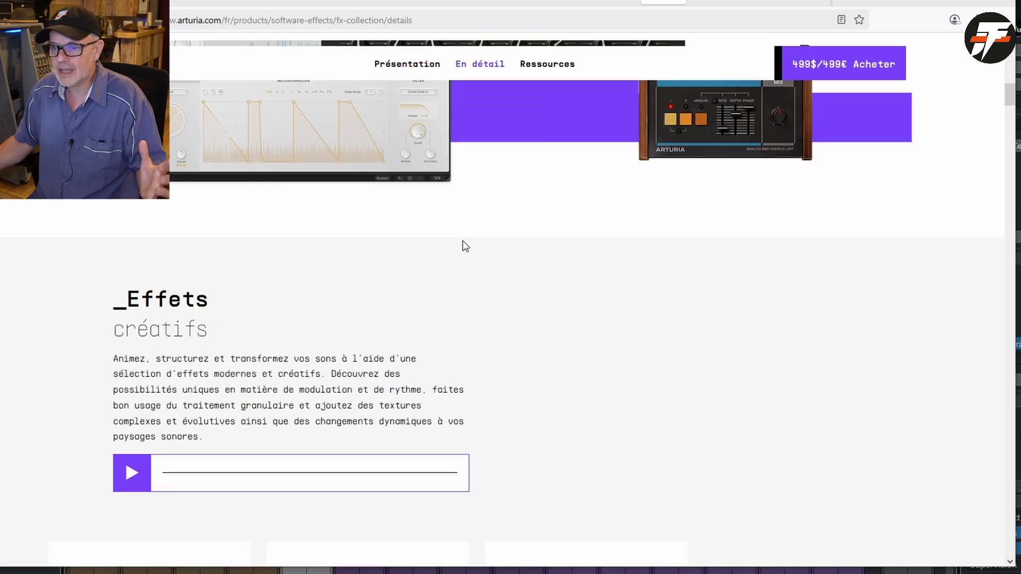
- Examine the creative, bus, distortion, preamp, reverb, compression and filter plugins in FX Collection 5's detailed list
scroll(463, 242, "down", 14)
scroll(453, 242, "up", 4)
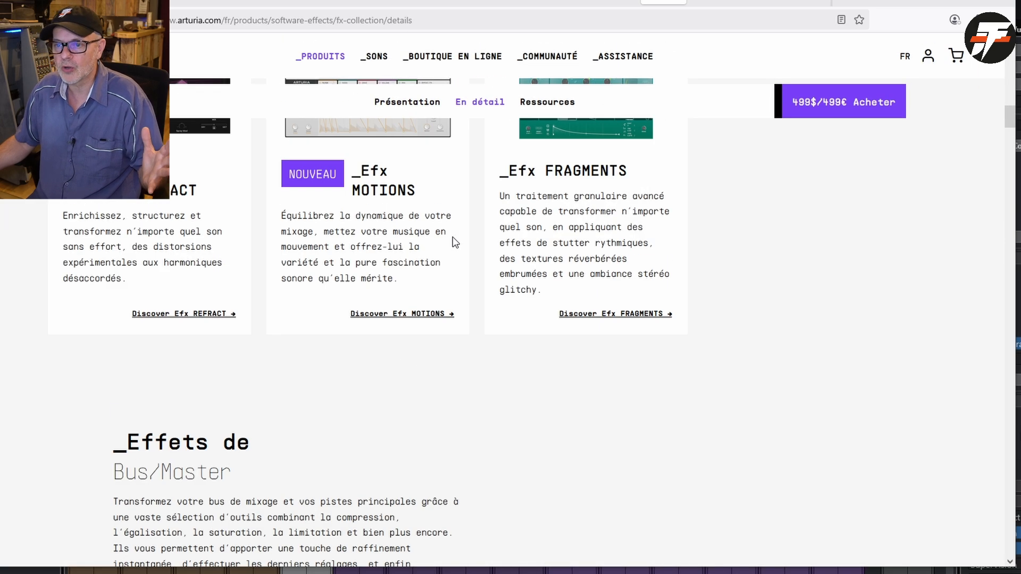
scroll(453, 238, "up", 4)
scroll(452, 239, "down", 13)
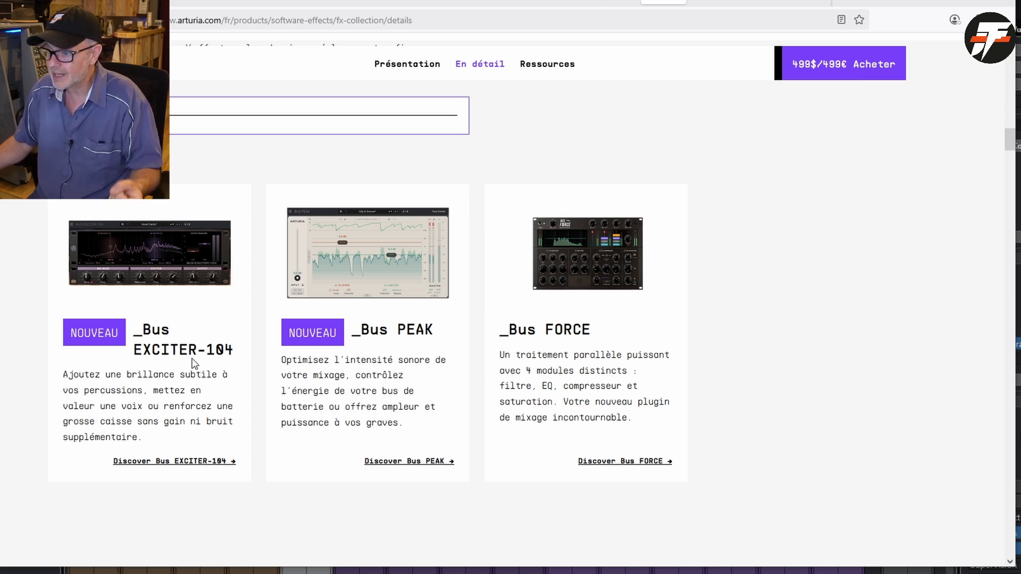
scroll(417, 353, "down", 12)
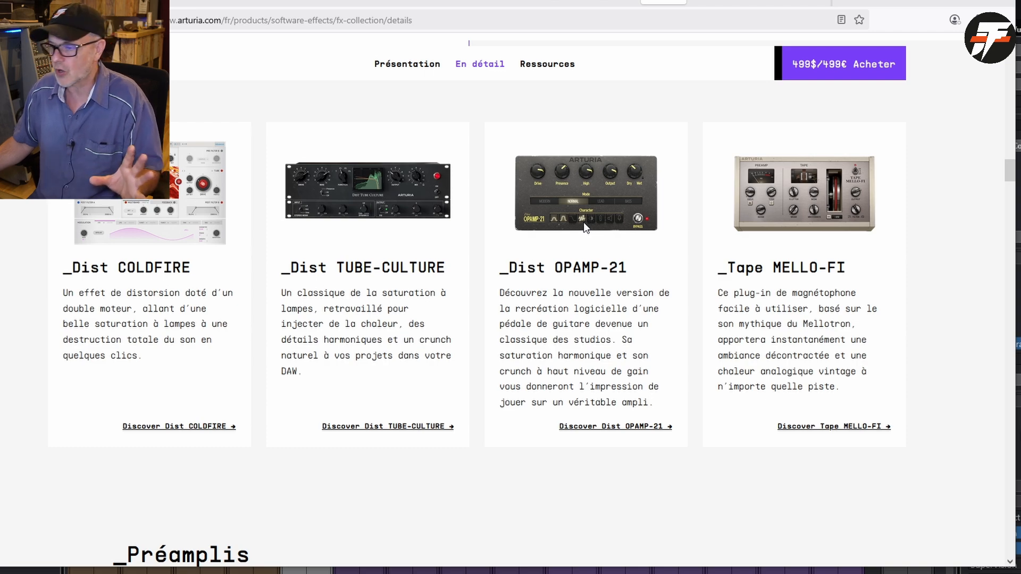
scroll(583, 222, "down", 12)
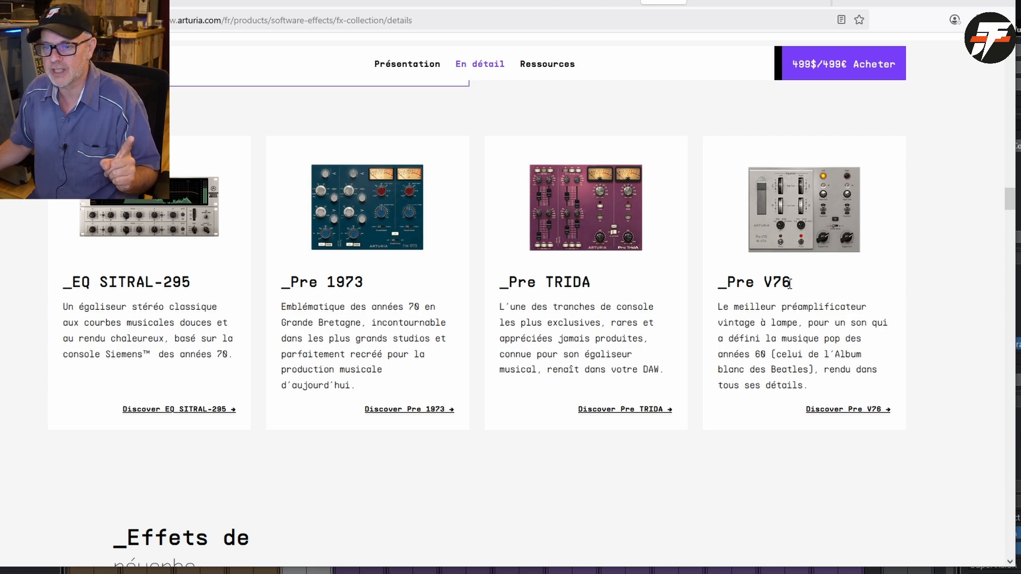
scroll(180, 296, "down", 10)
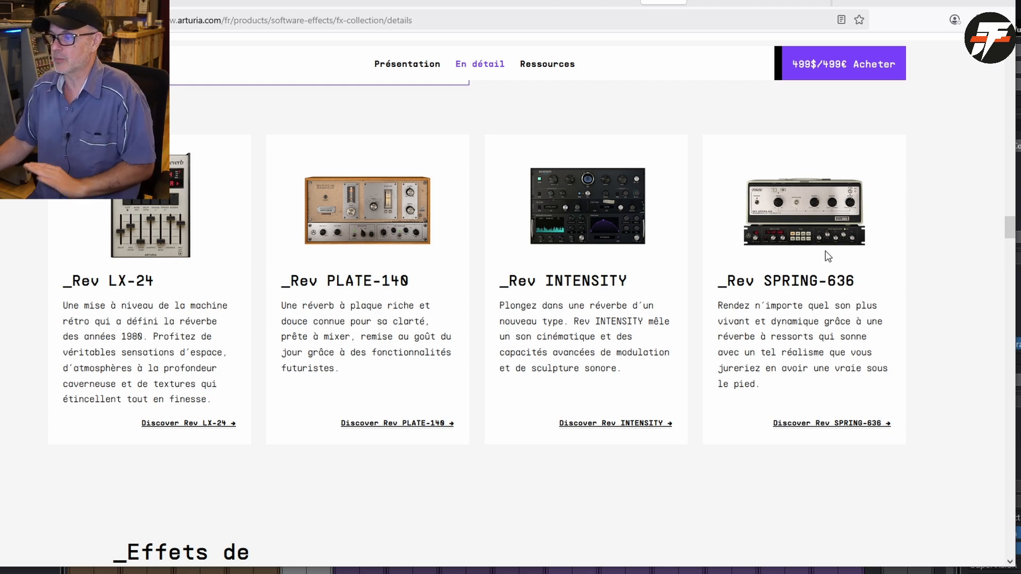
scroll(829, 256, "down", 10)
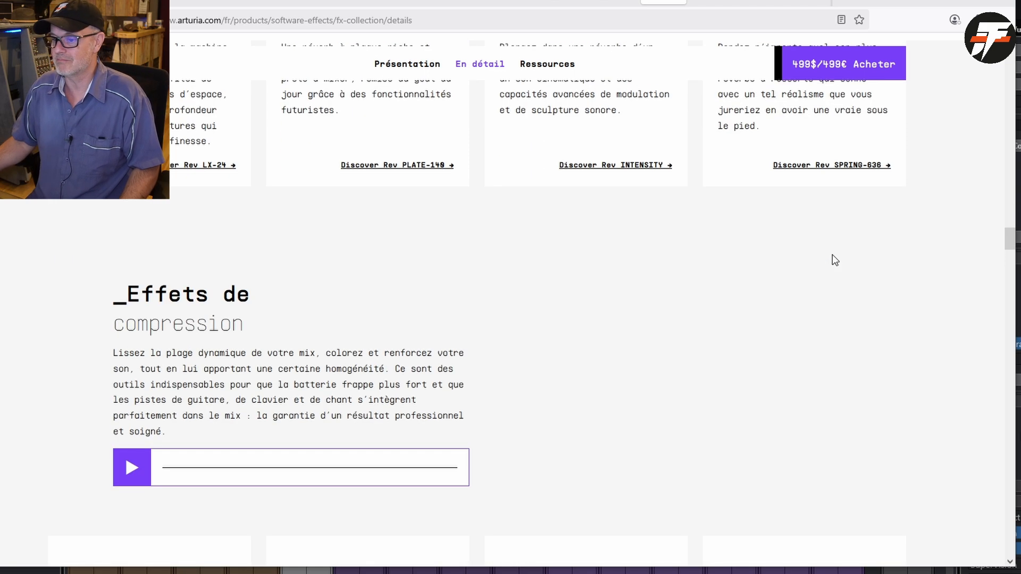
scroll(831, 257, "down", 3)
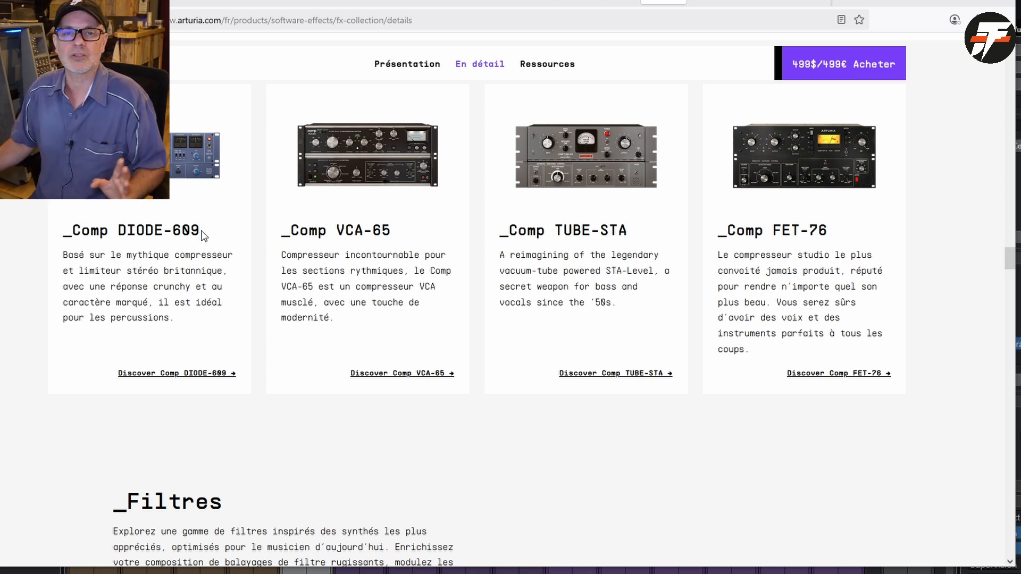
scroll(197, 239, "down", 10)
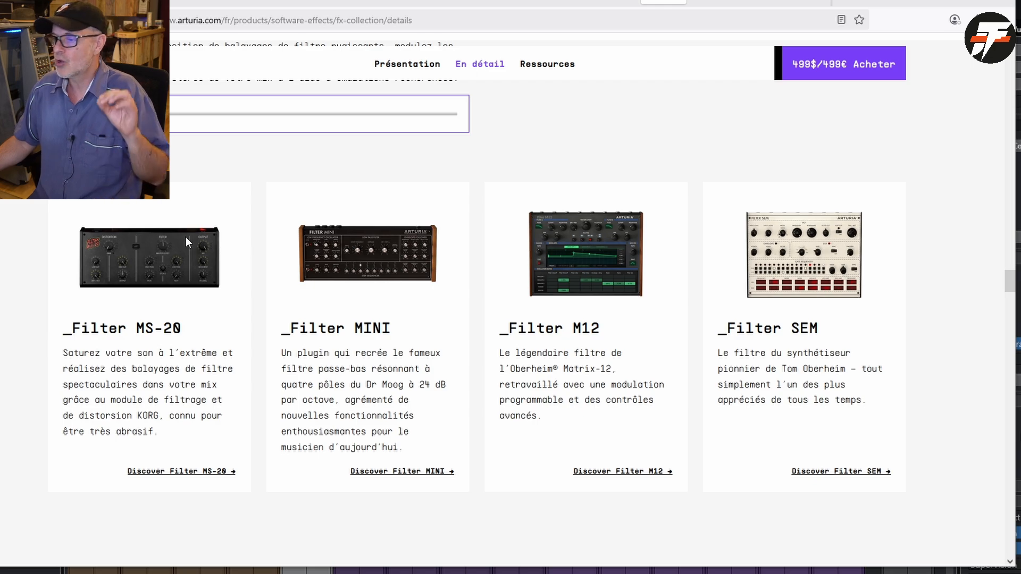
scroll(165, 246, "down", 5)
scroll(166, 243, "up", 3)
scroll(166, 244, "up", 15)
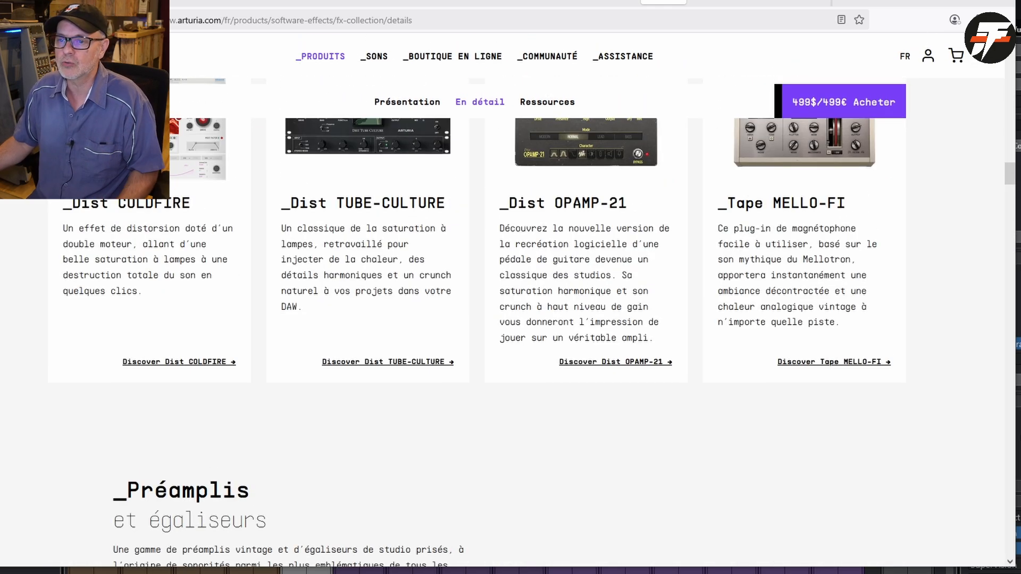
- Reopen the Mix DRUMS product page from the effects list and consult the introduction of its user manual
key("alt+Left")
key("alt+Left")
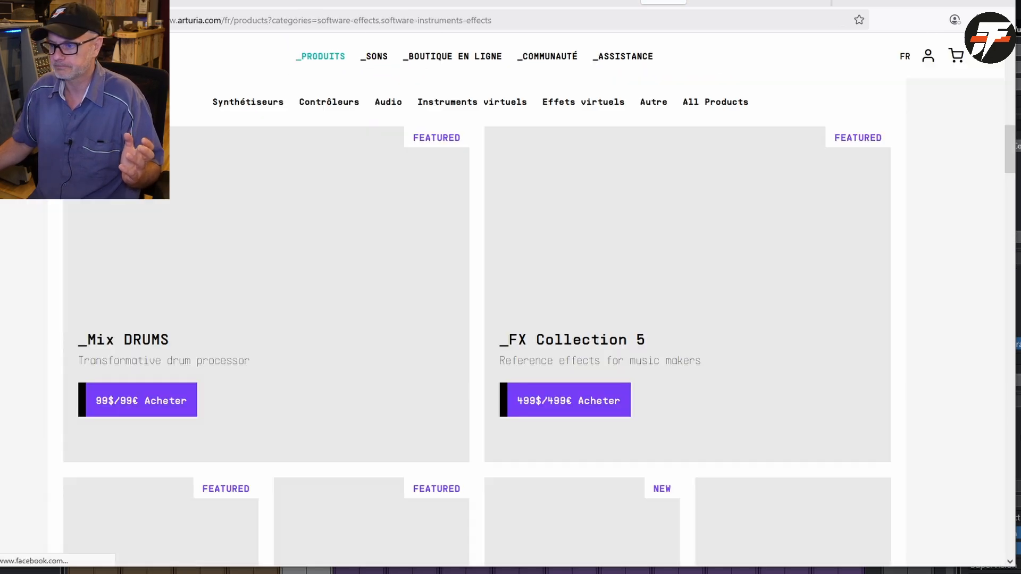
left_click(233, 284)
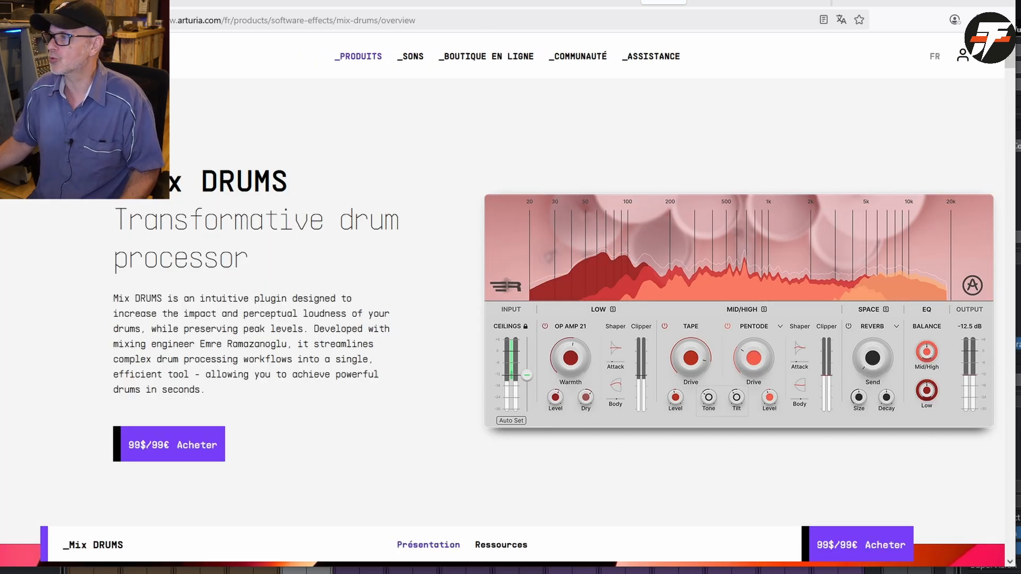
scroll(846, 81, "down", 3)
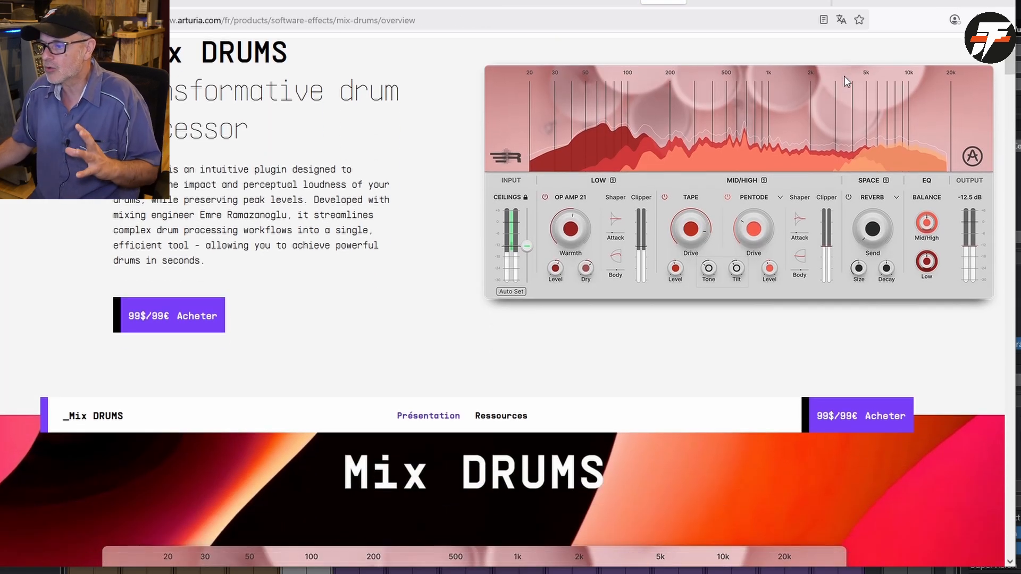
scroll(846, 81, "up", 3)
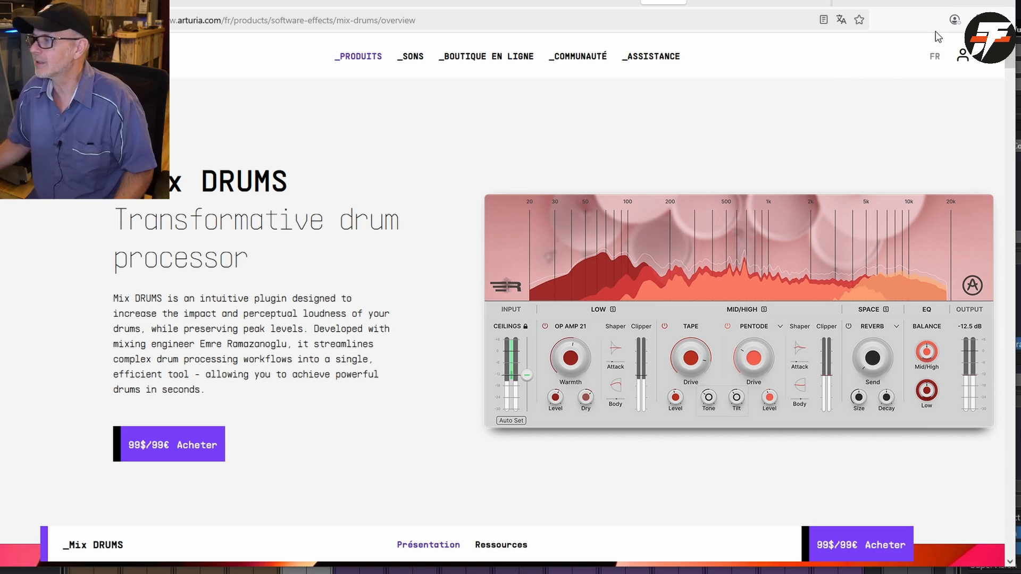
left_click(949, 1)
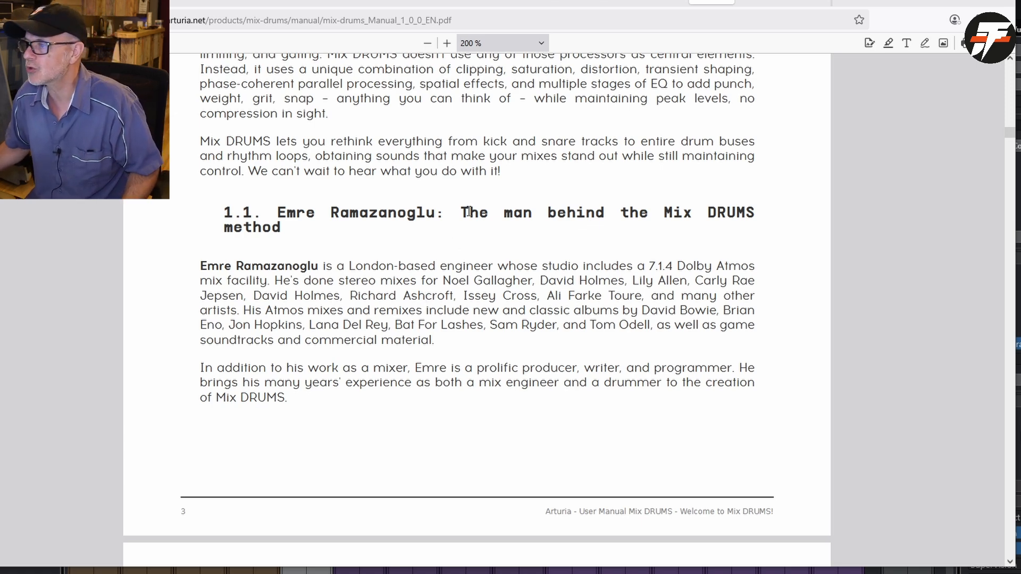
left_click(760, 8)
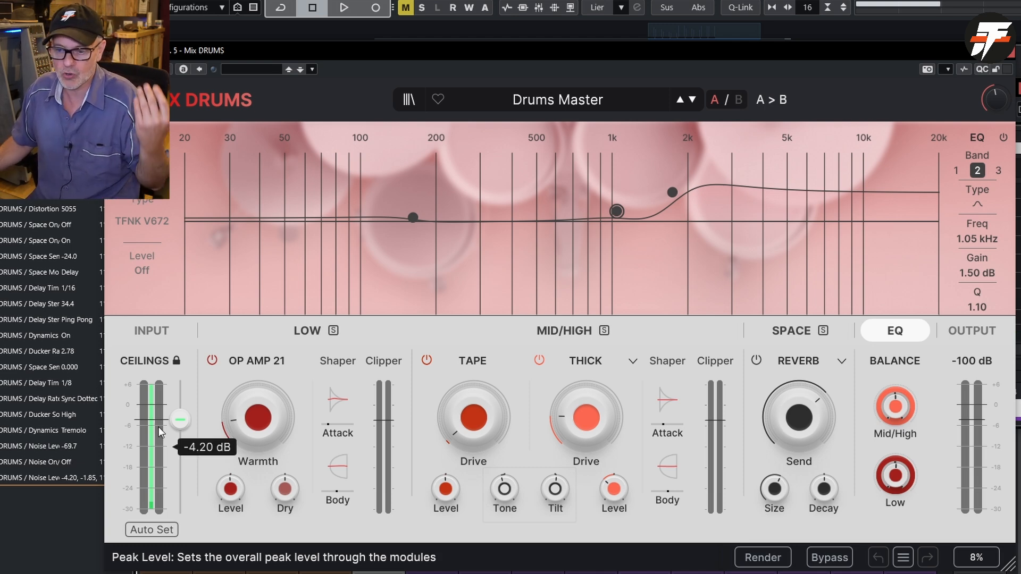
- Display the Low and Mid/High filter graph in Mix DRUMS and lower the distortion's low-cut frequency to 335 Hz
left_click(147, 533)
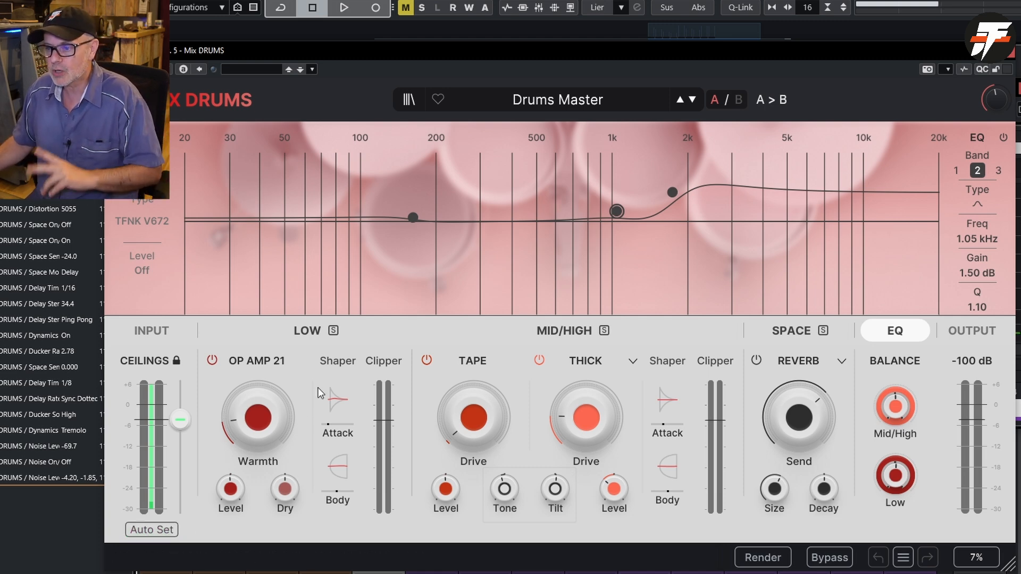
left_click(289, 330)
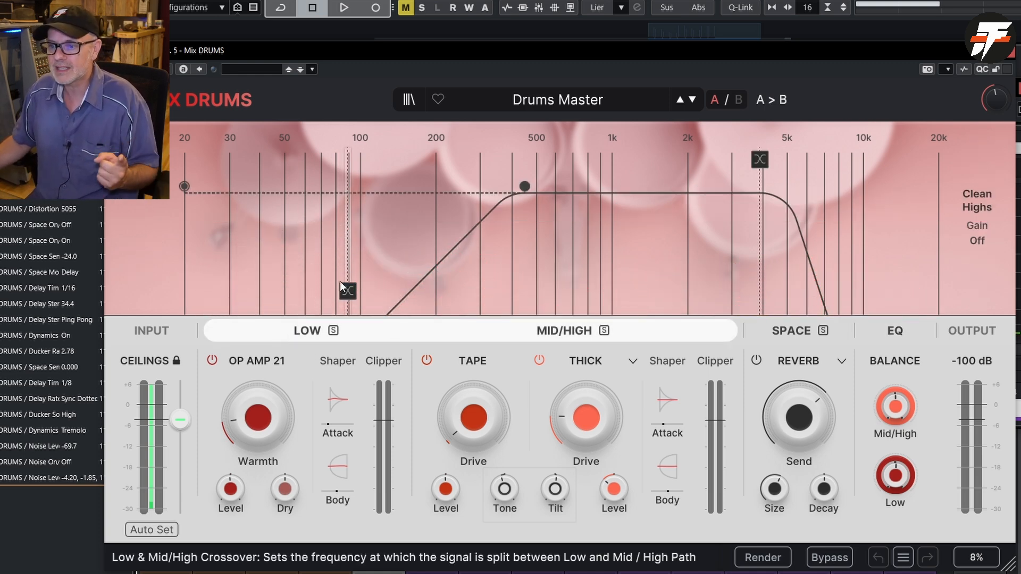
mouse_move(349, 293)
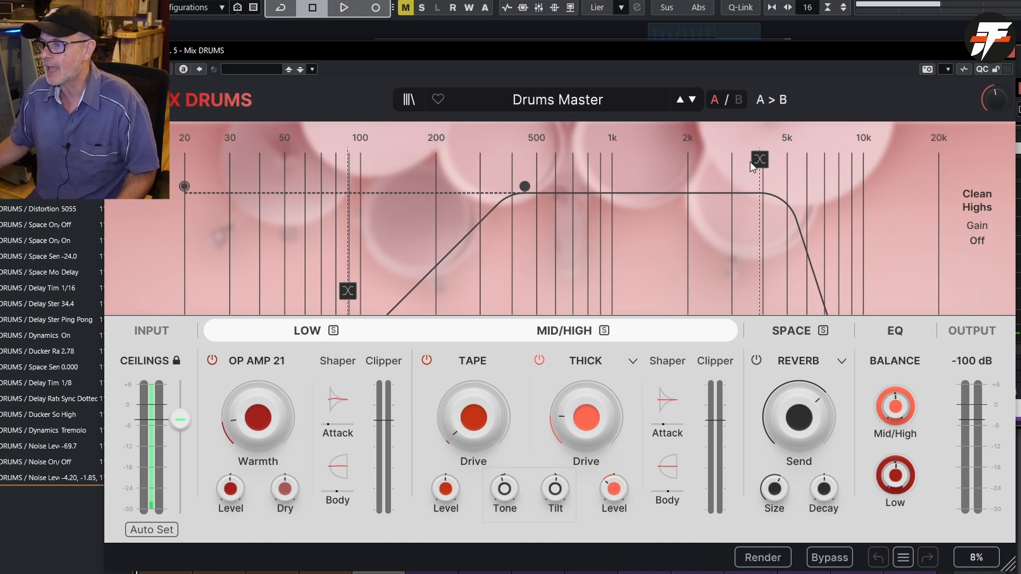
mouse_move(758, 160)
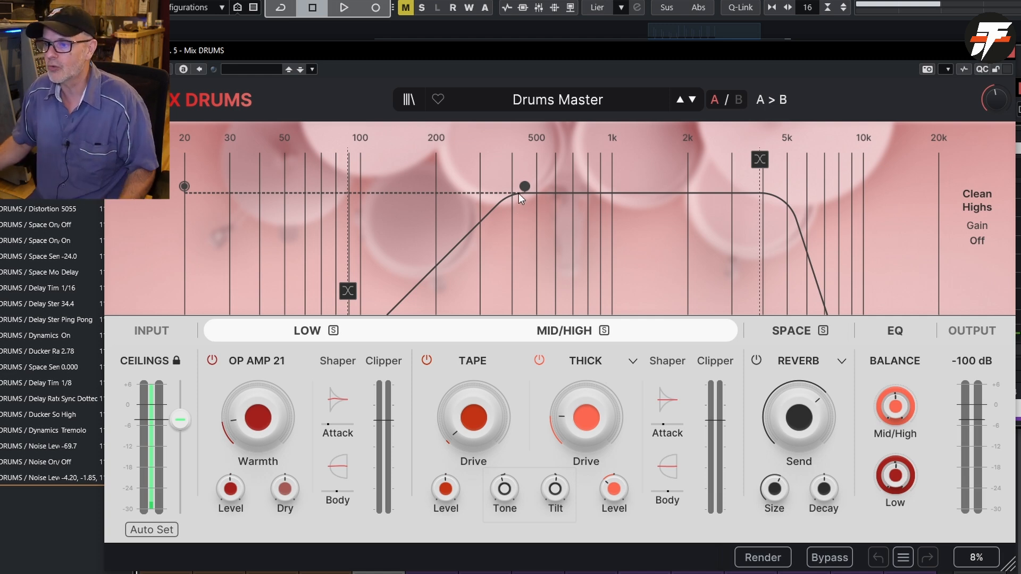
left_click_drag(523, 186, 492, 198)
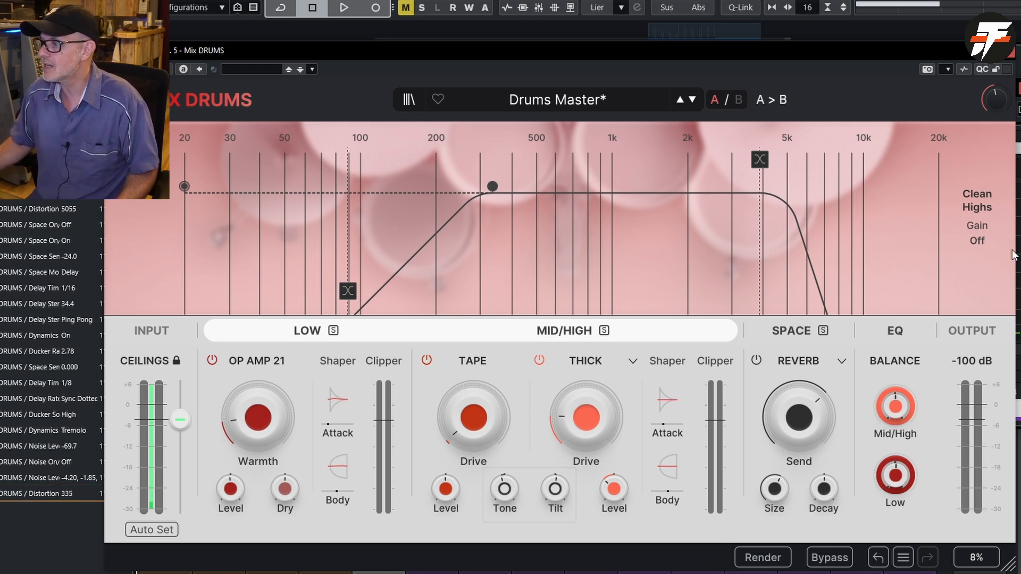
- Inspect the Clean Highs gain of the Mid/High path and the OP AMP 21 Warmth control
left_click_drag(980, 243, 980, 243)
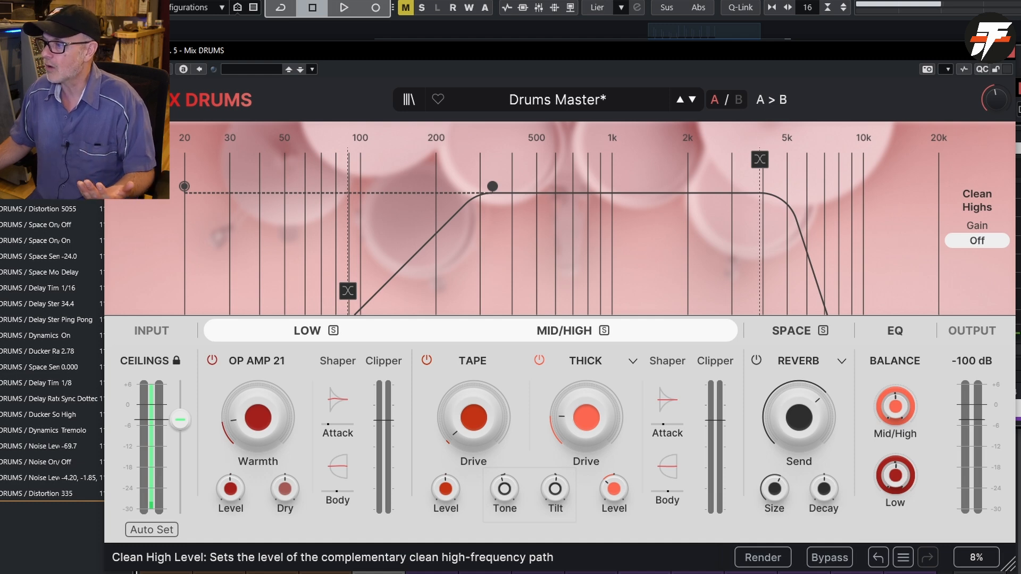
mouse_move(980, 243)
left_mouse_down()
mouse_move(980, 207)
mouse_move(977, 239)
left_mouse_up()
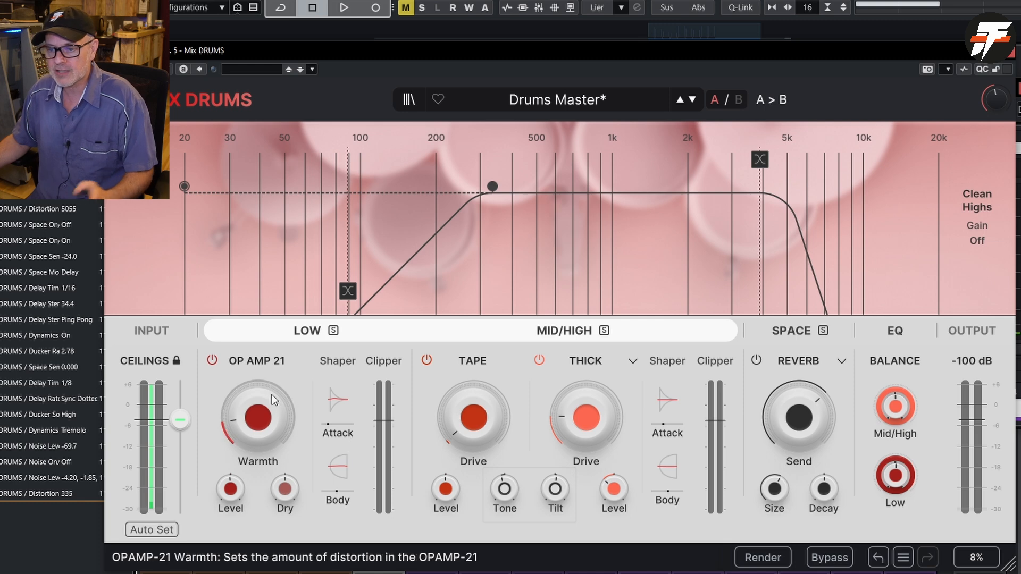
mouse_move(272, 398)
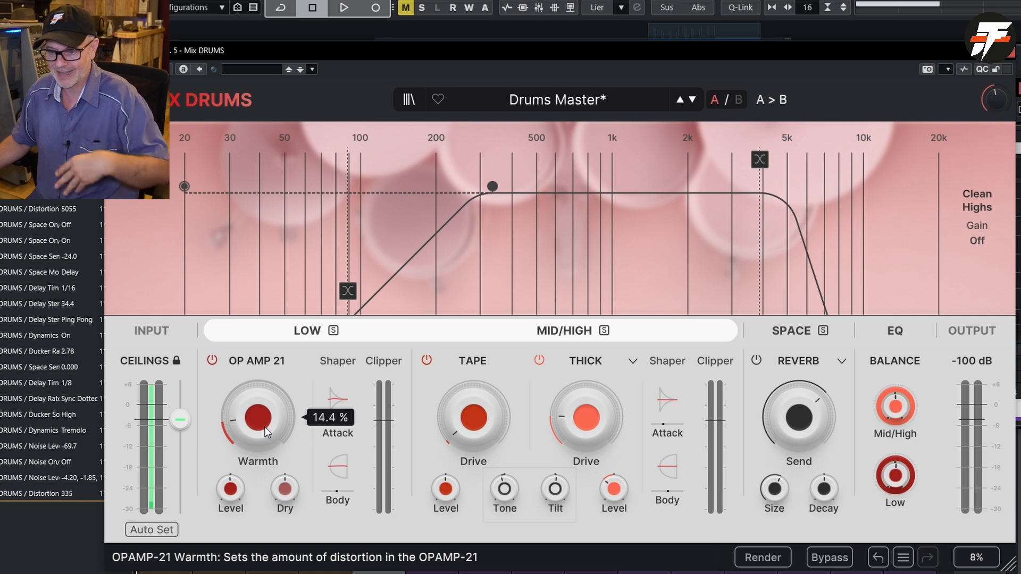
- Check the Low band's Dry control against the audio path diagram in chapter 5 of the manual
mouse_move(282, 490)
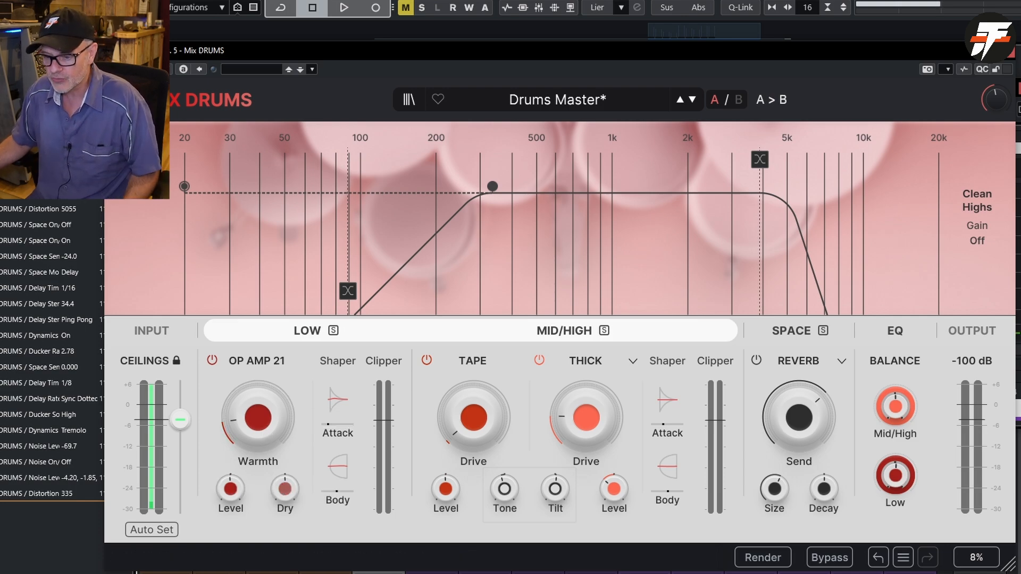
key("alt+Tab")
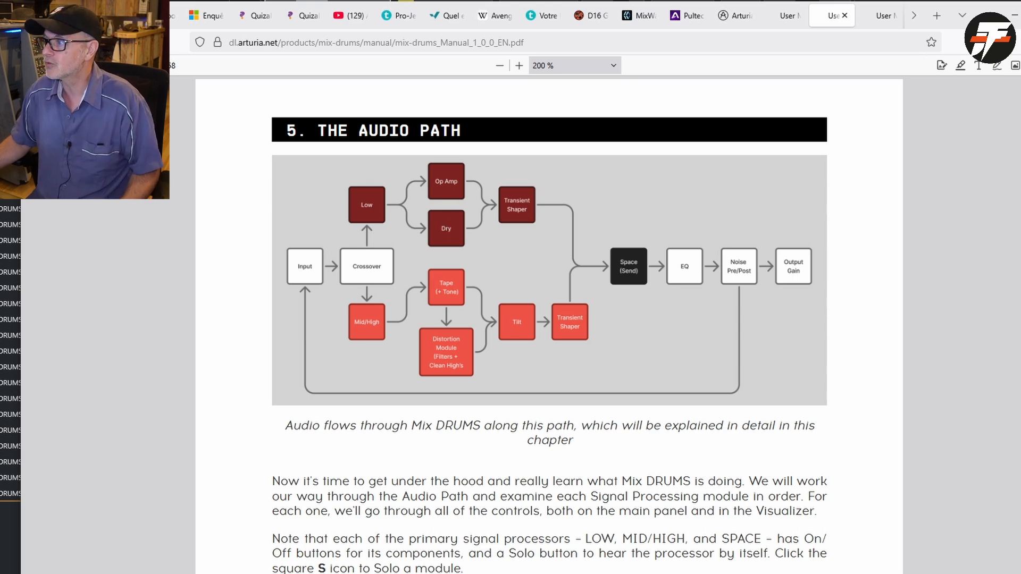
left_click(1013, 16)
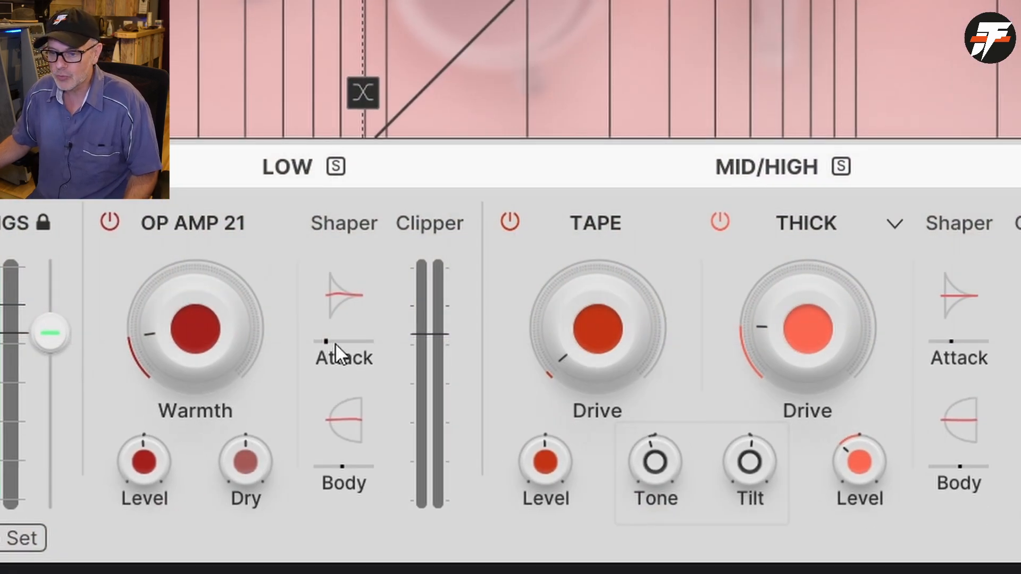
- Inspect the attack time and attack gain of the Low band's Shaper
mouse_move(331, 339)
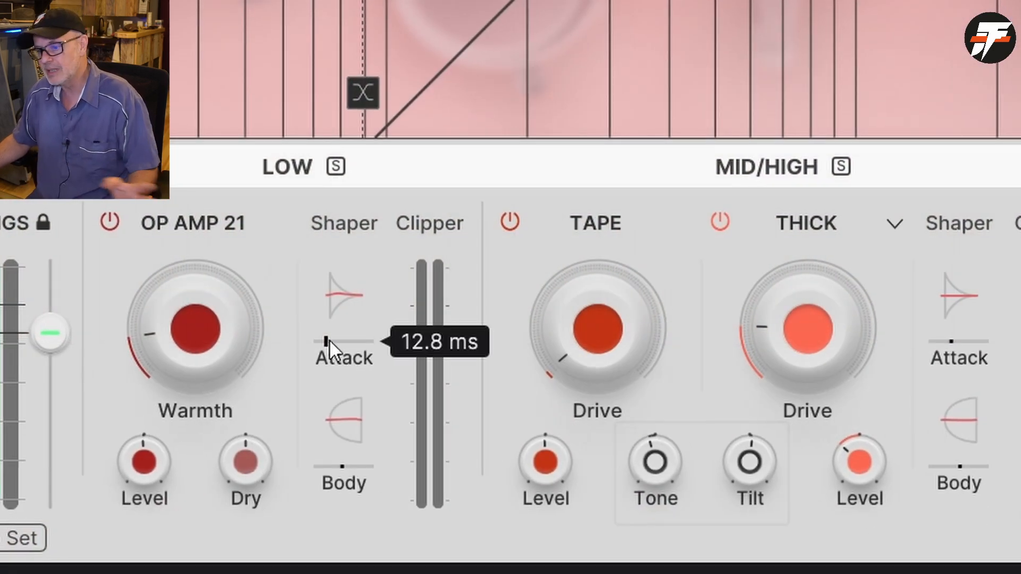
mouse_move(334, 289)
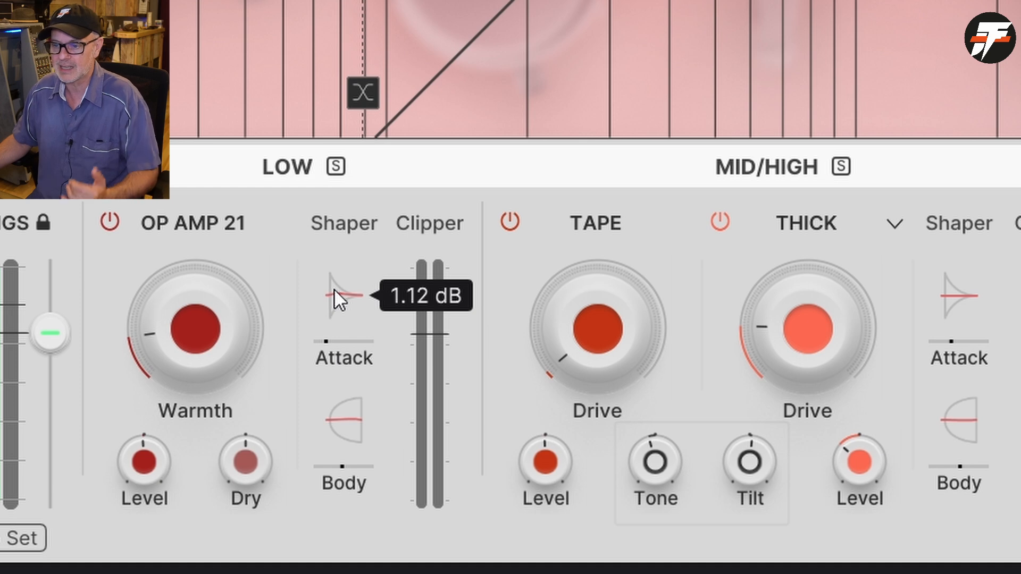
mouse_move(334, 288)
left_mouse_down()
mouse_move(334, 266)
mouse_move(334, 288)
left_mouse_up()
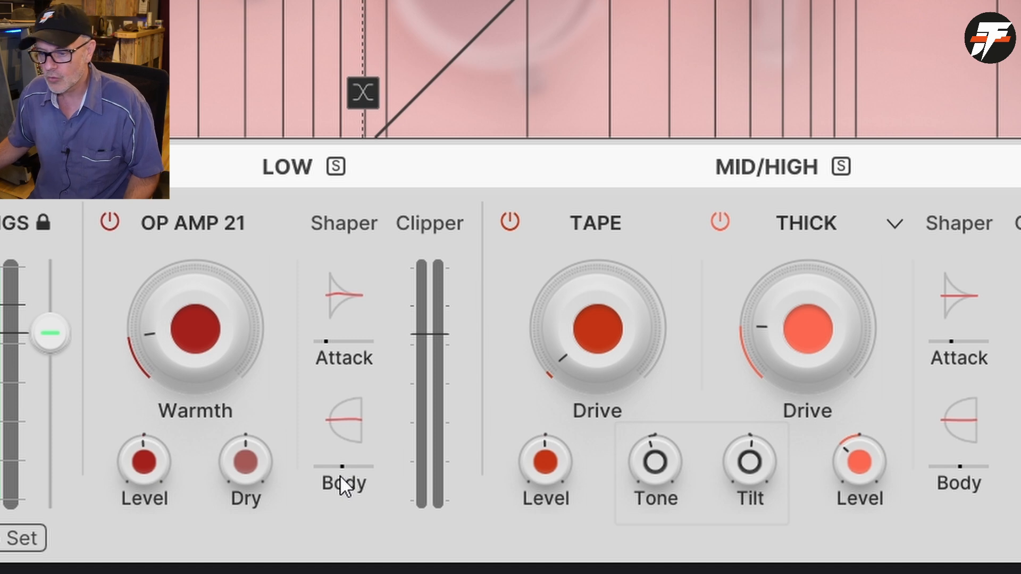
- Inspect the body time and body gain of the Low band's Shaper
mouse_move(340, 462)
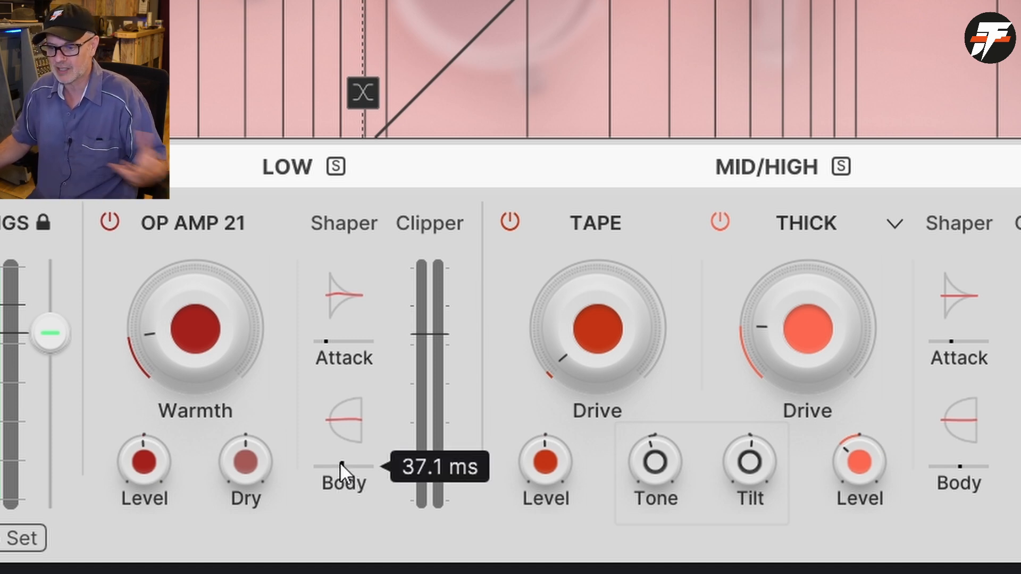
mouse_move(345, 420)
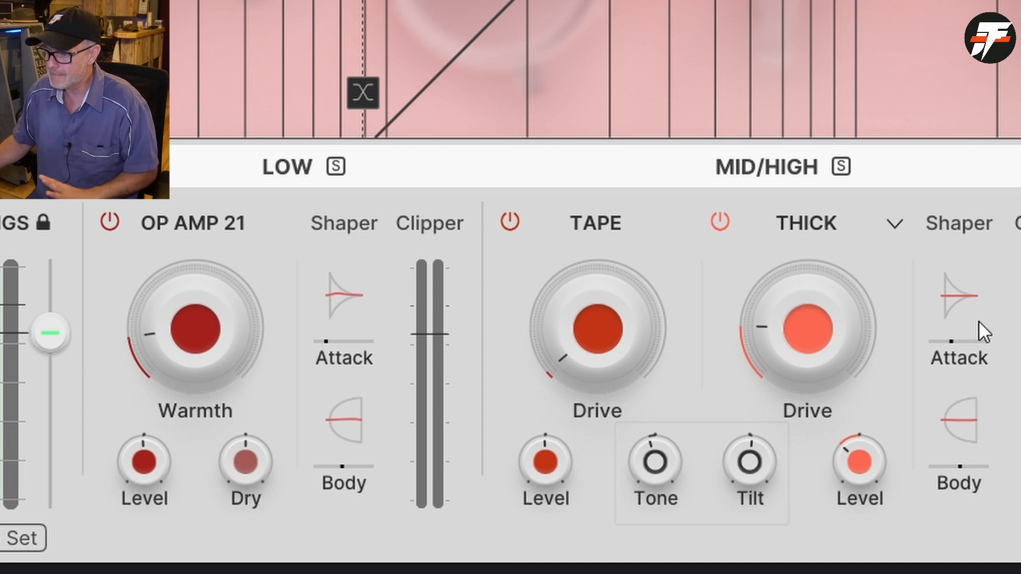
- Bypass and re-enable the Mid/High band's TAPE and THICK distortion stages, checking the TAPE Level and Drive
mouse_move(556, 344)
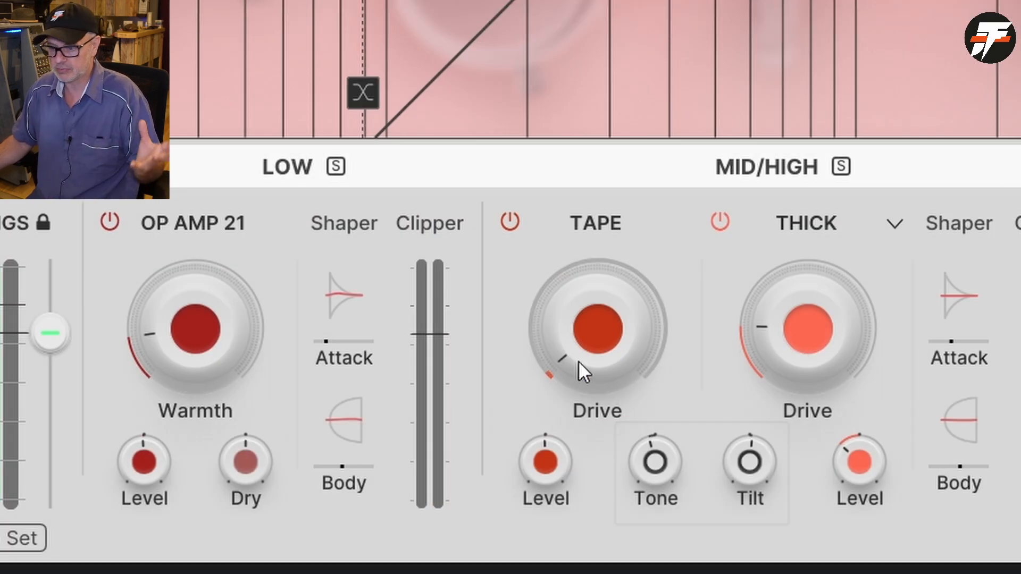
left_click(500, 223)
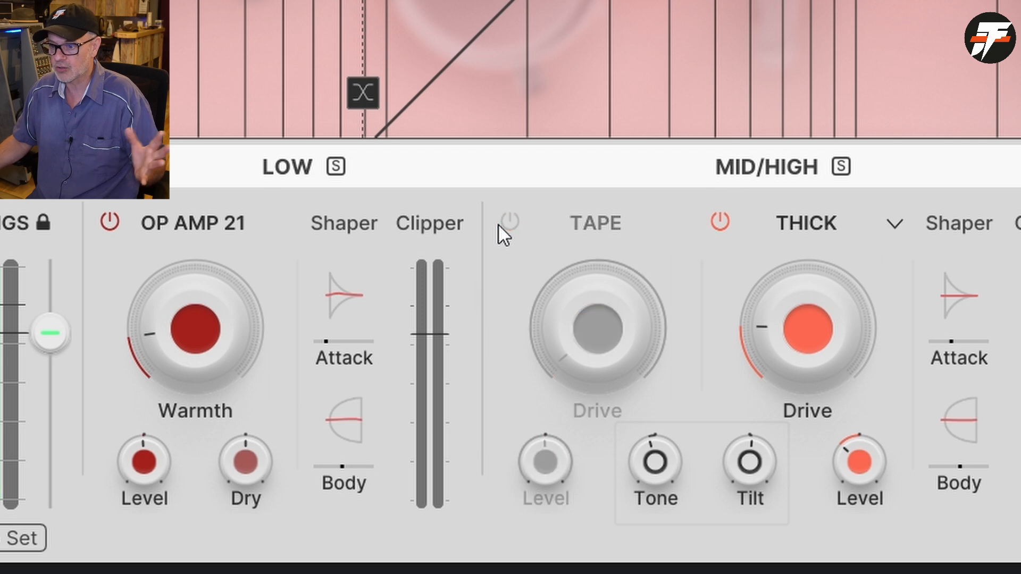
left_click(500, 224)
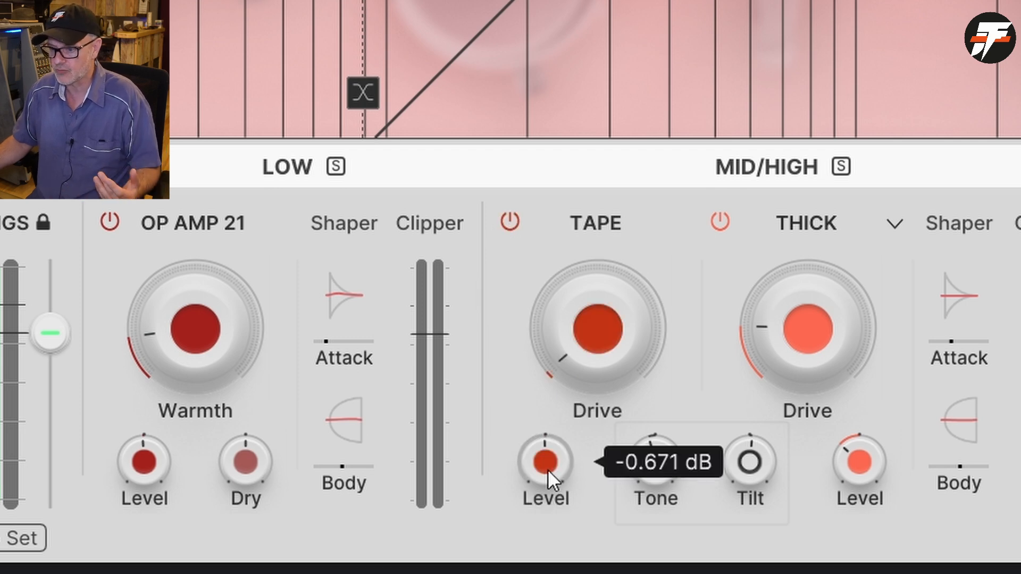
mouse_move(575, 359)
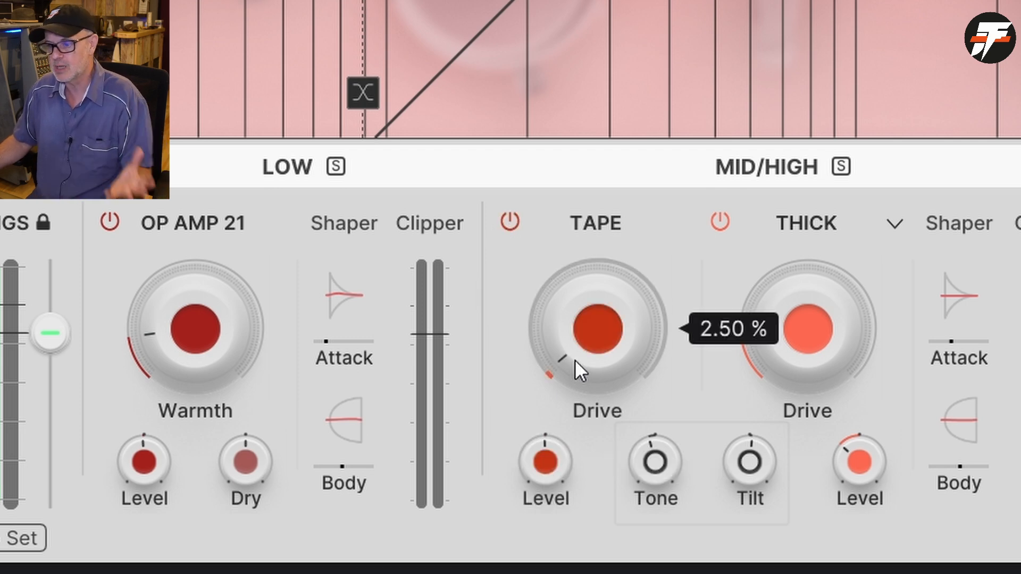
left_click(719, 222)
left_click(720, 222)
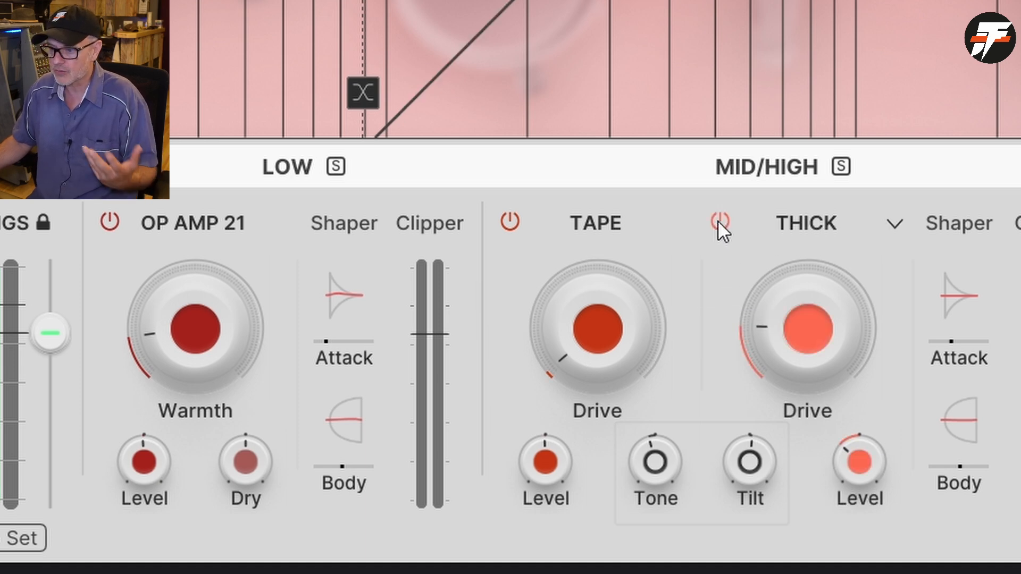
- Browse the Analog, Digital and Waveshaper distortion models for the Mid/High band's second stage, keeping Thick
left_click(896, 226)
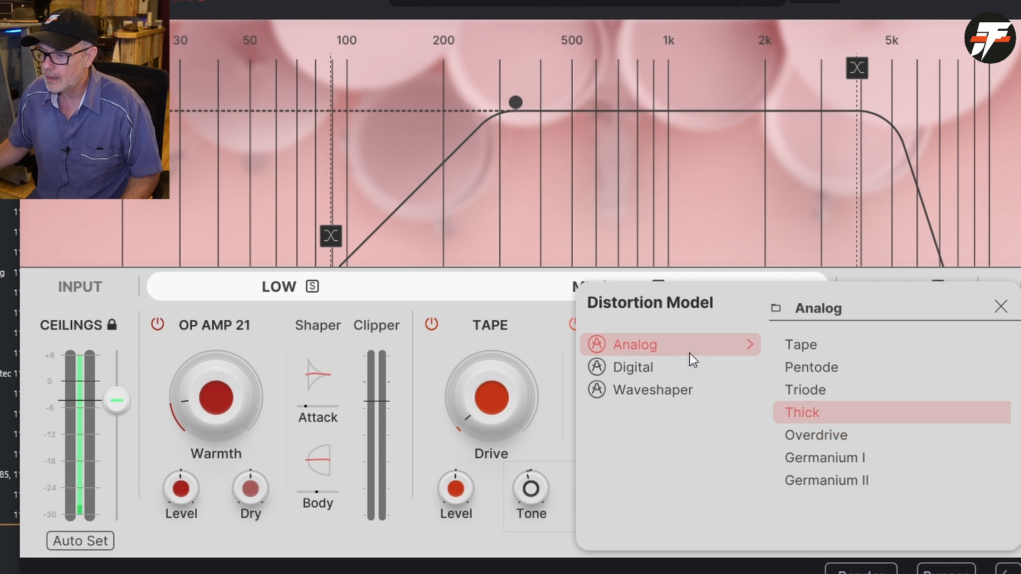
mouse_move(691, 362)
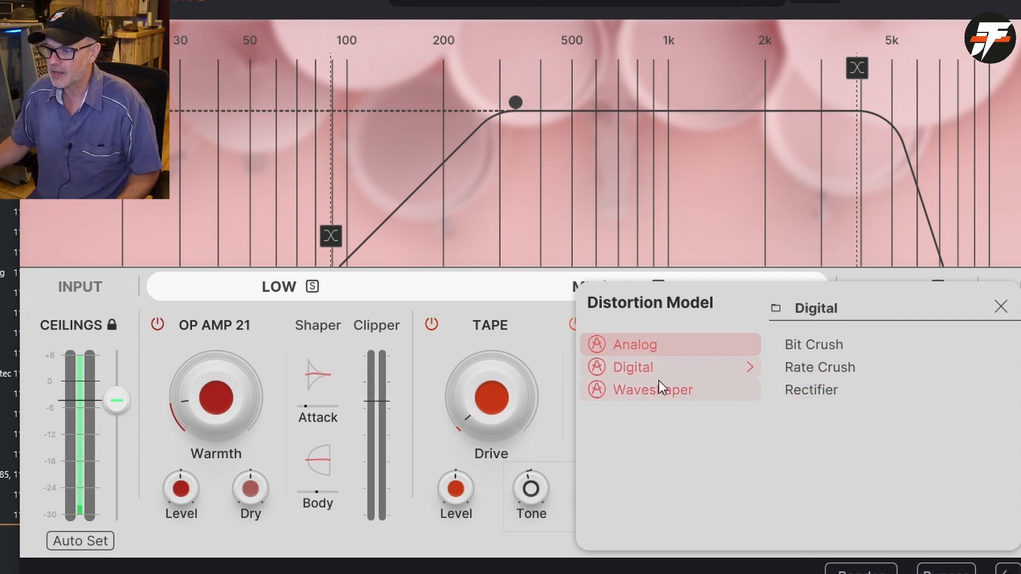
mouse_move(659, 389)
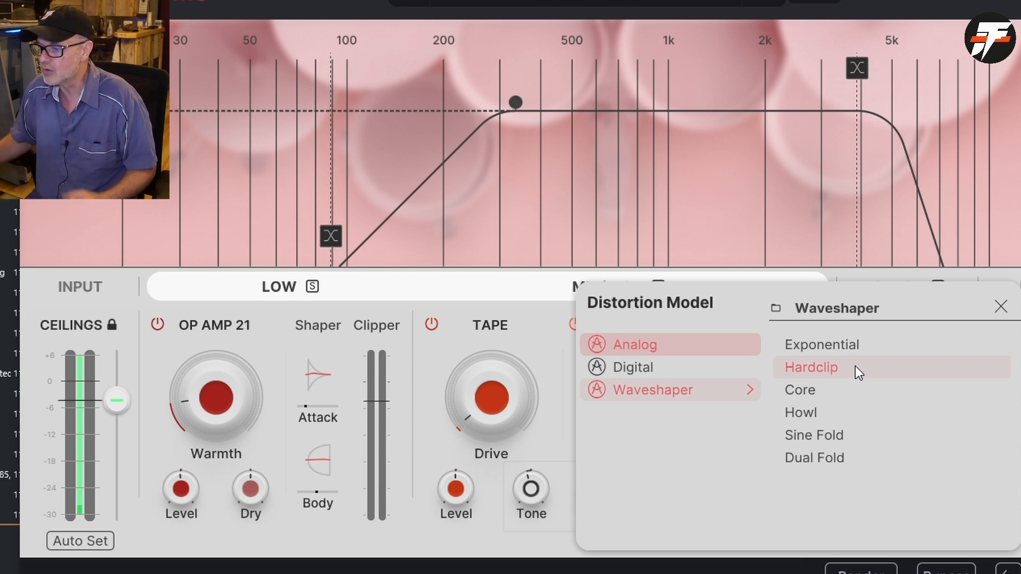
left_click(678, 346)
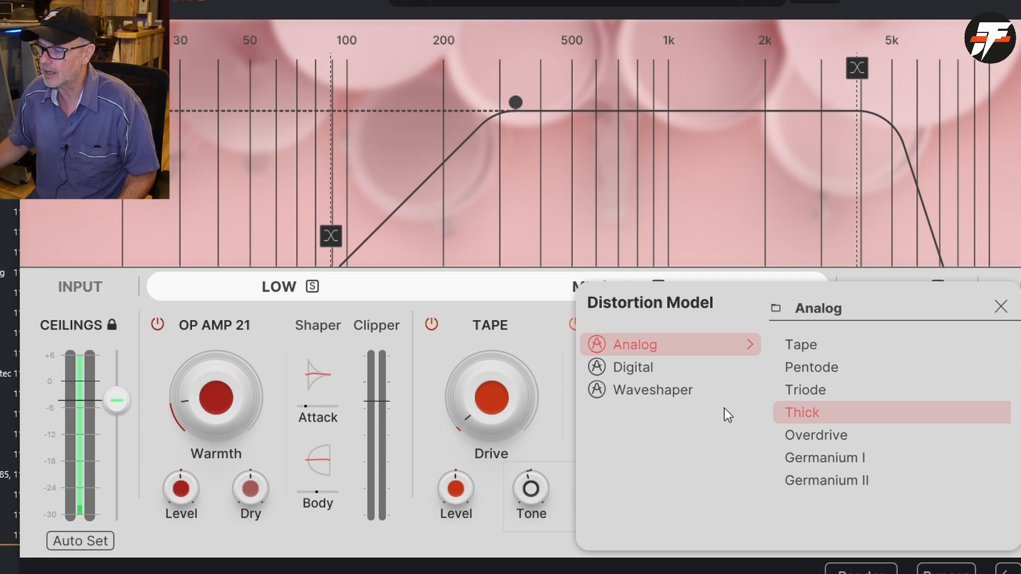
left_click(1001, 307)
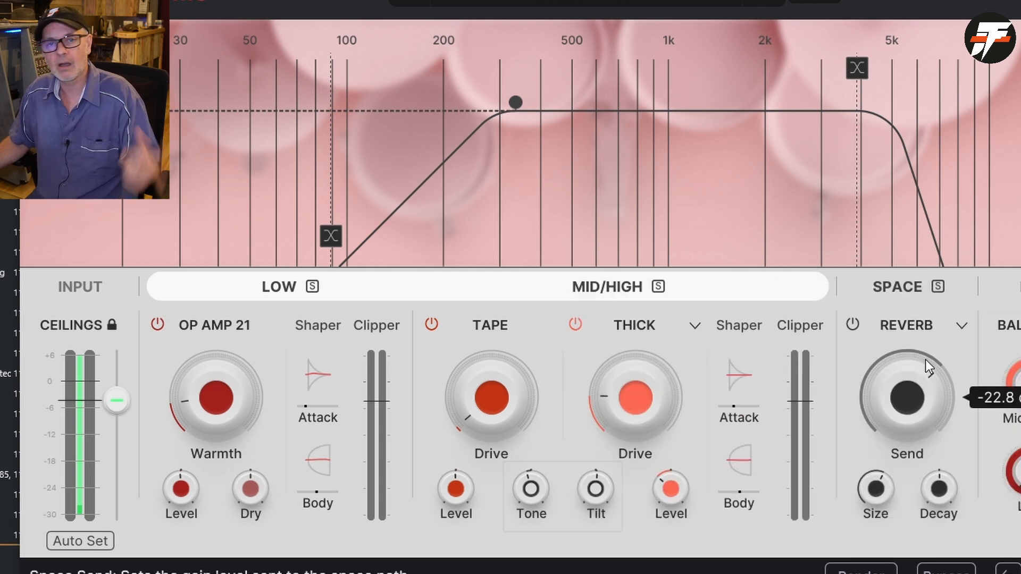
- View the available Space modes, keeping Reverb, and inspect the Mid/High and Low balance controls
left_click(961, 327)
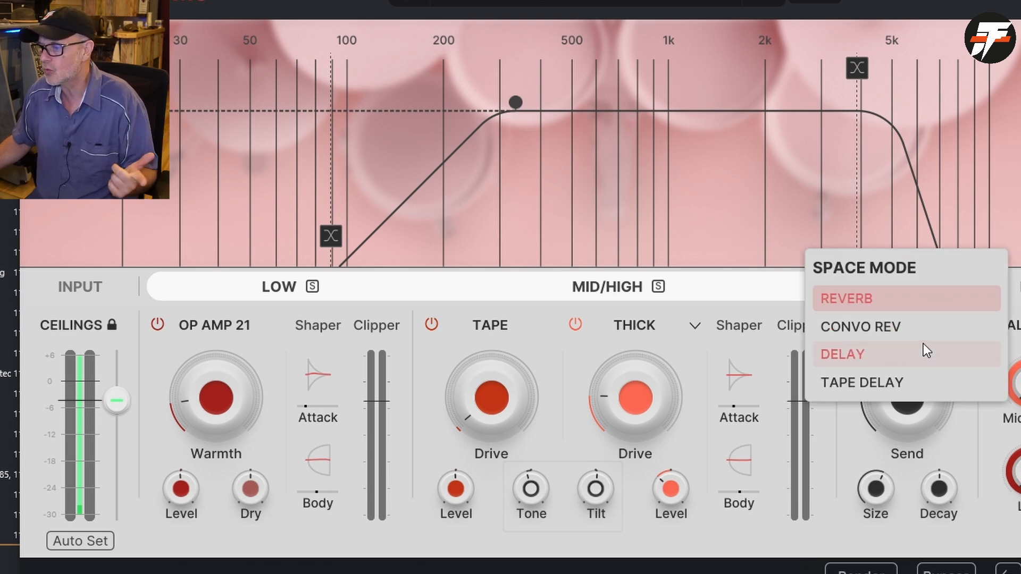
left_click(963, 438)
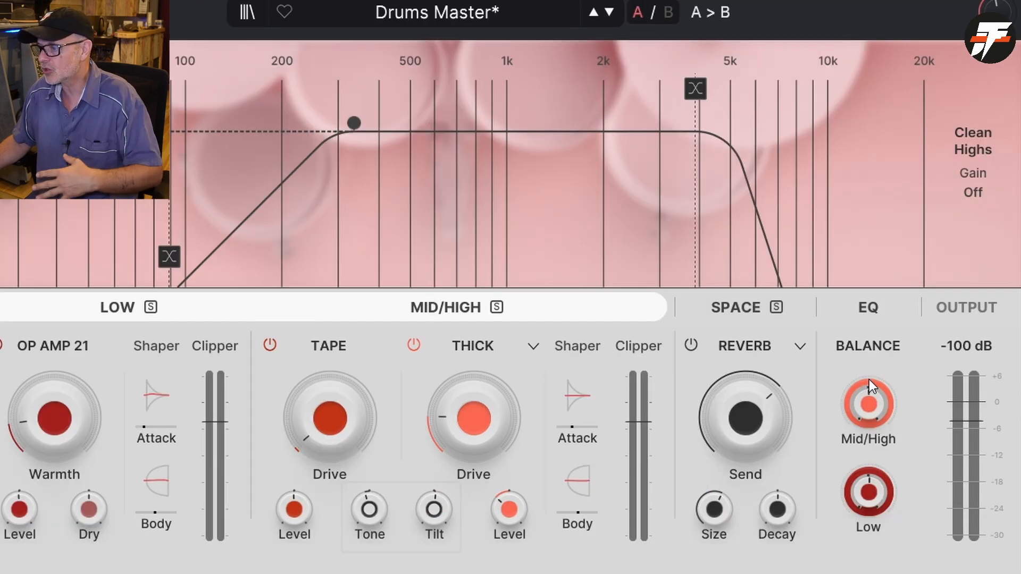
mouse_move(870, 393)
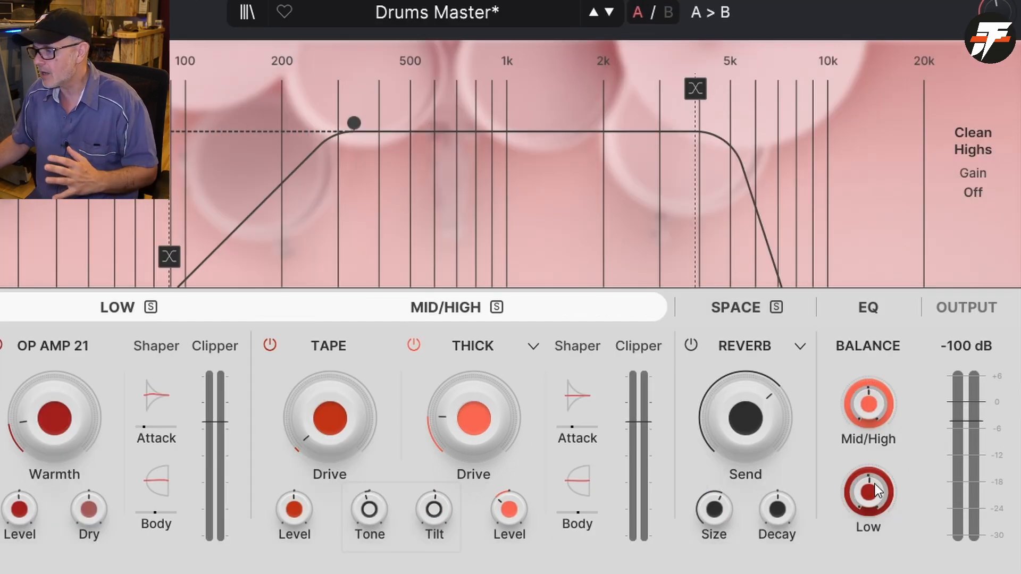
mouse_move(876, 492)
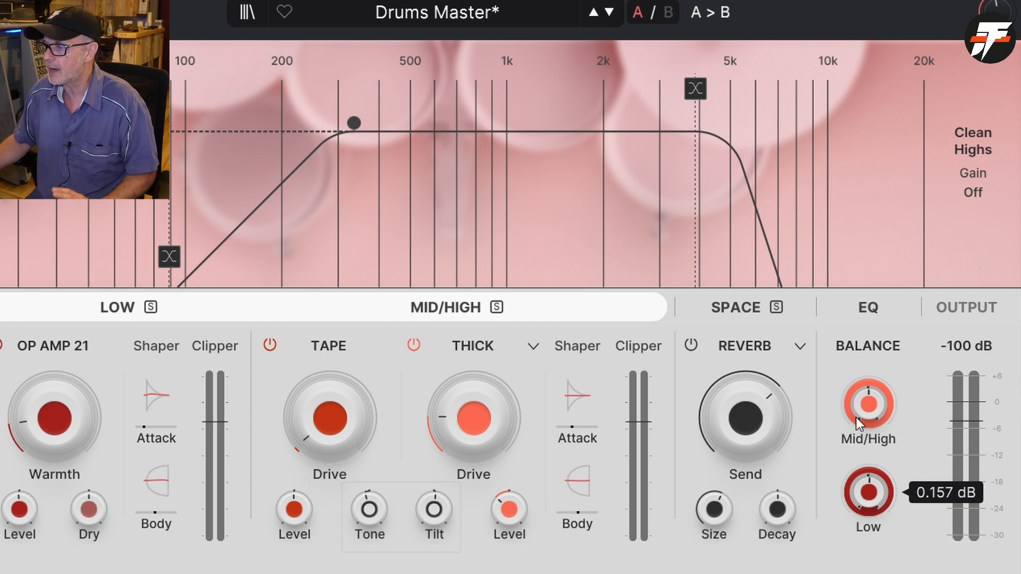
- Display the Space section's filter and reverb settings, and view the Dynamic module types, keeping Ducker
left_click(770, 311)
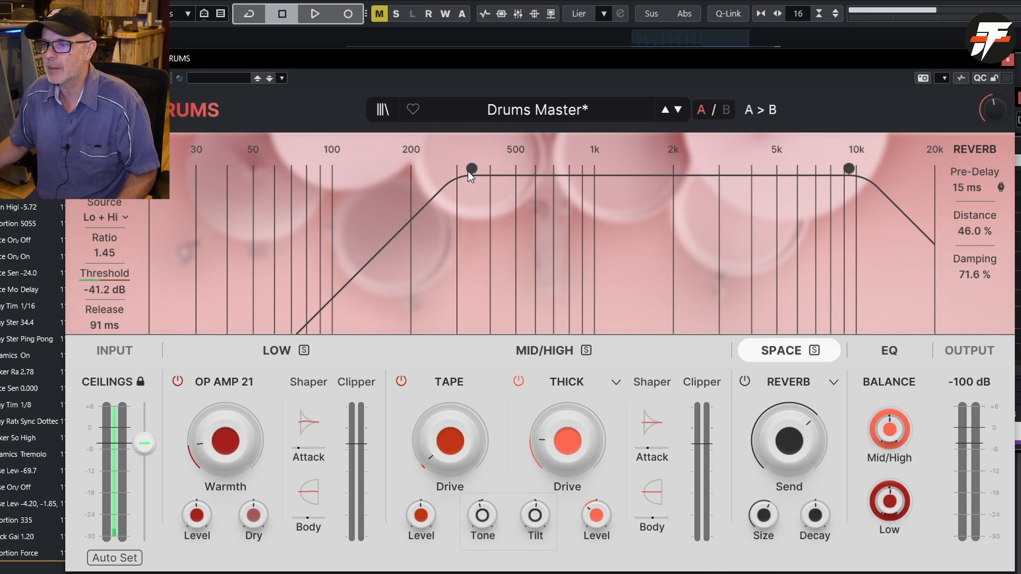
mouse_move(471, 171)
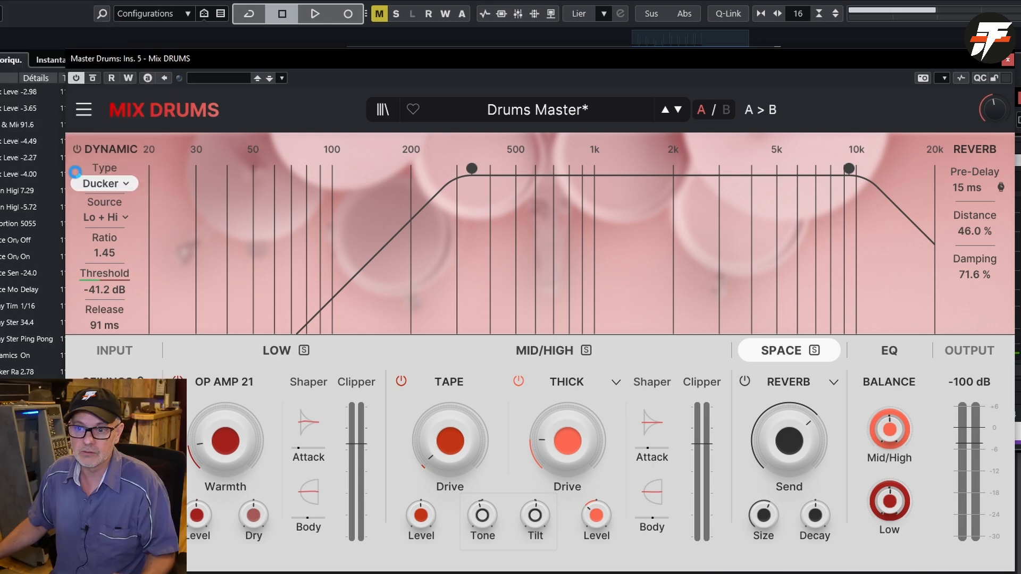
left_click(76, 148)
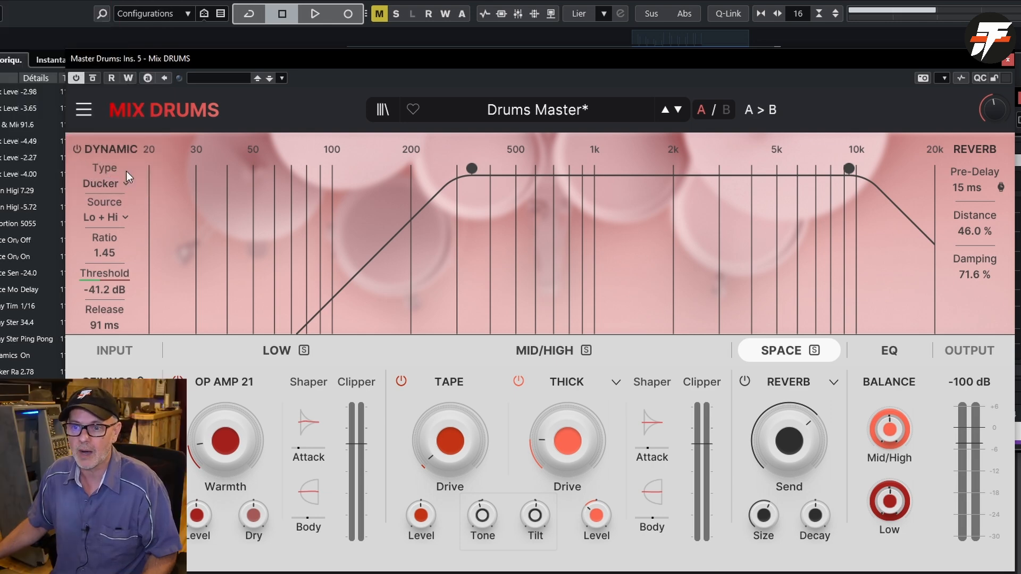
left_click(126, 183)
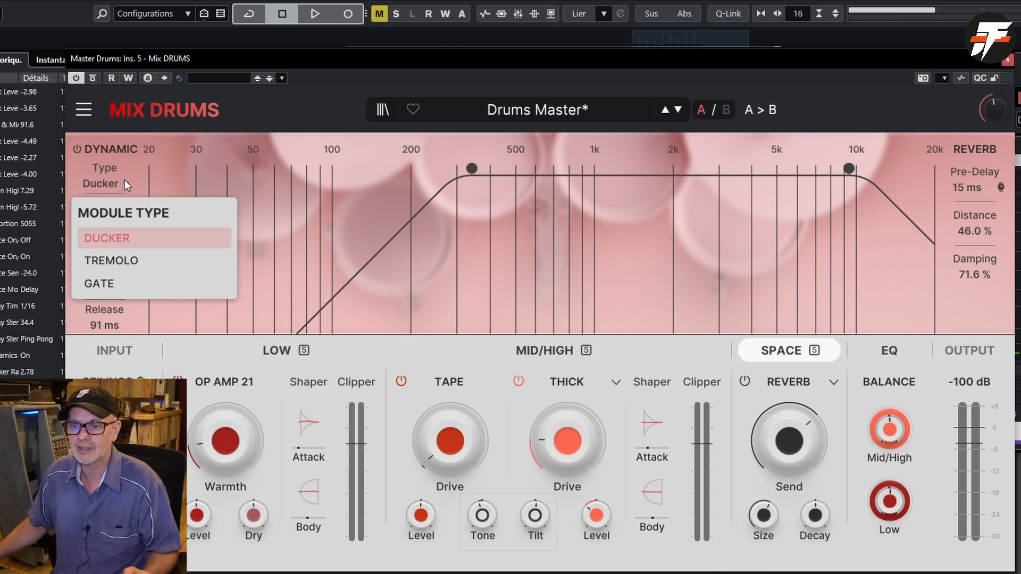
left_click(124, 178)
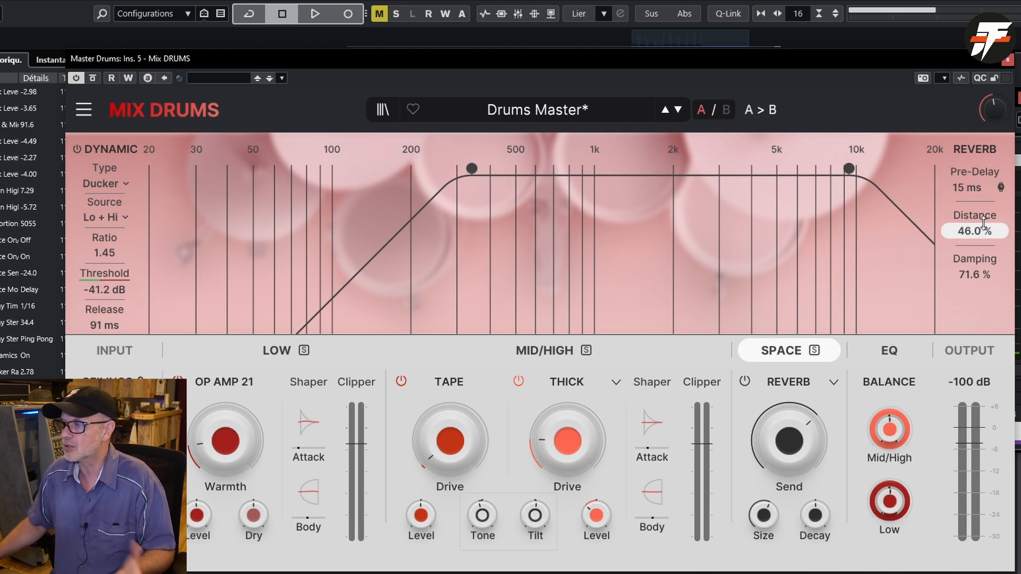
- Display the EQ section's bands, and switch its Noise module on and back off
left_click(902, 351)
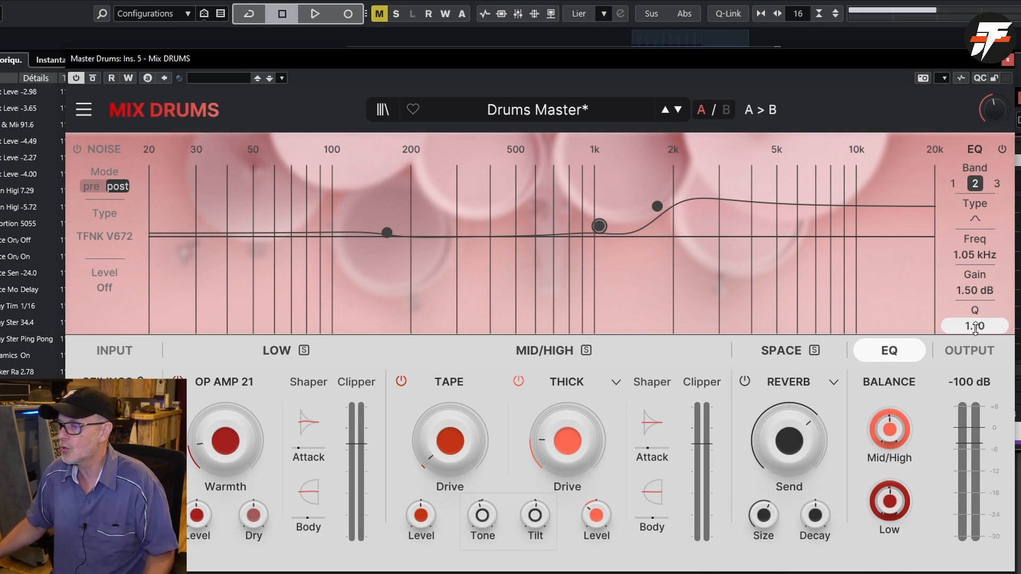
left_click(77, 149)
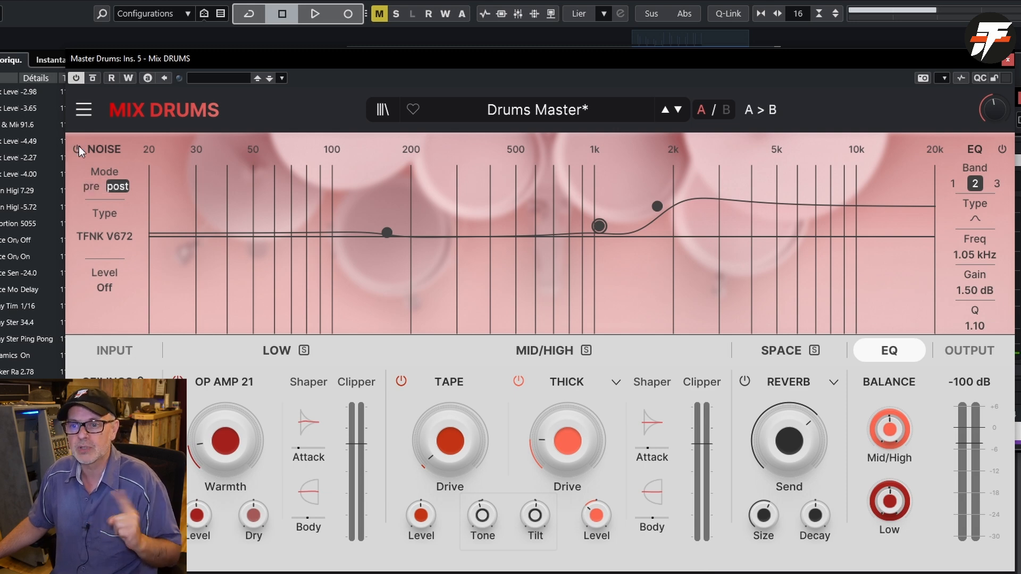
left_click(78, 149)
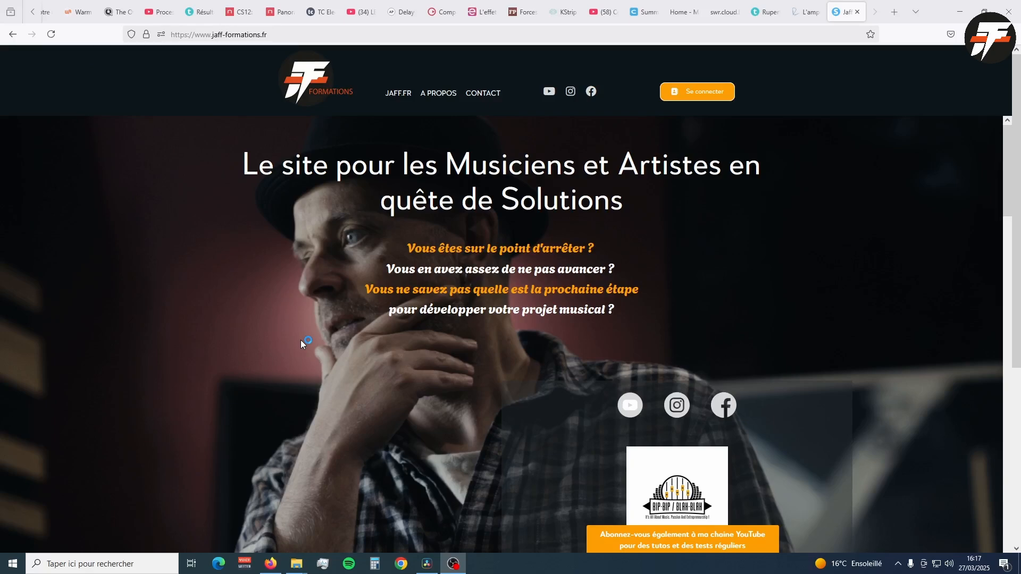
- In the web browser, look through the jaff-formations.fr home page, including the Home-Studio and Focus courses and the testimonials
scroll(301, 340, "down", 10)
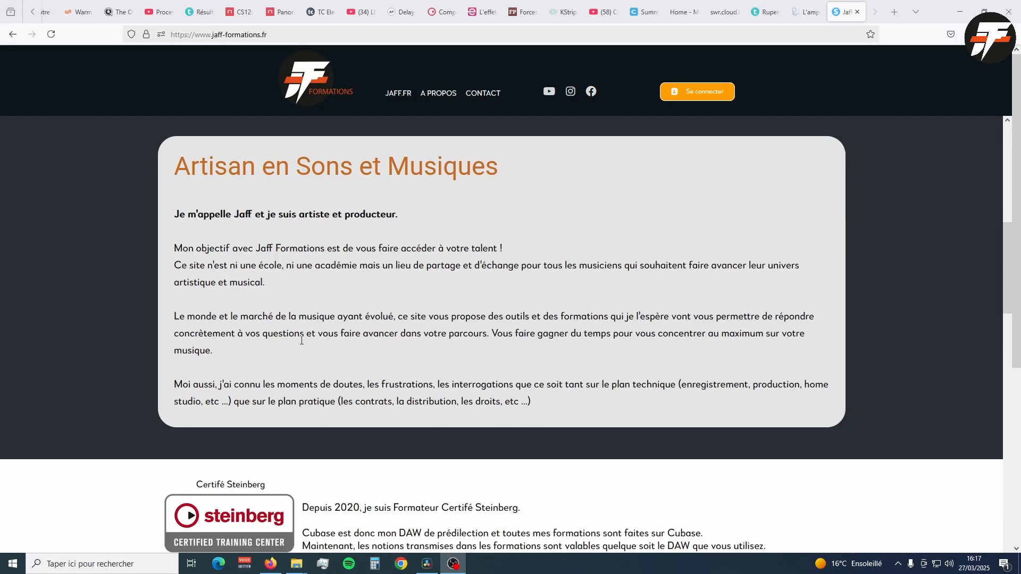
scroll(301, 340, "down", 15)
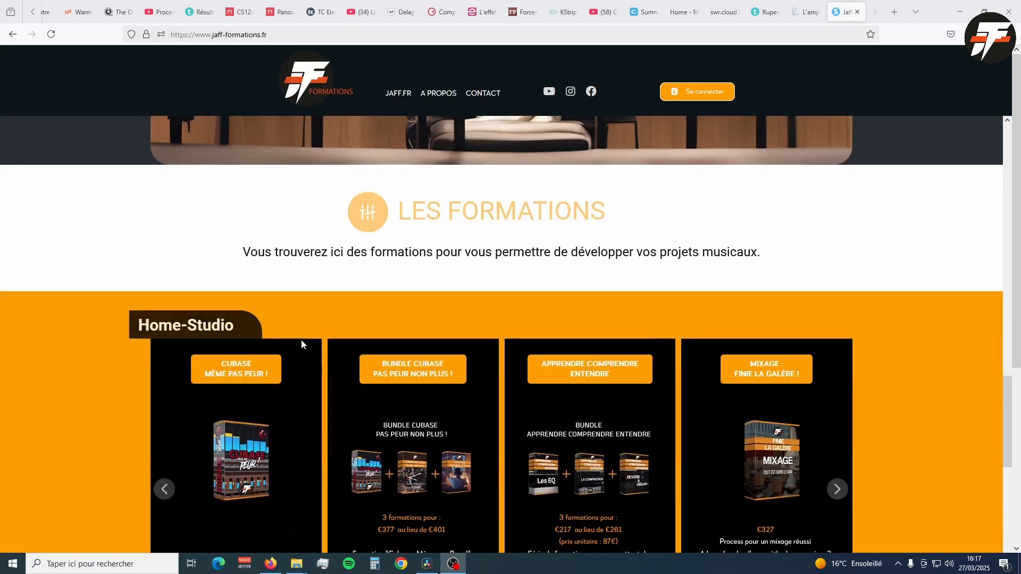
scroll(301, 340, "down", 3)
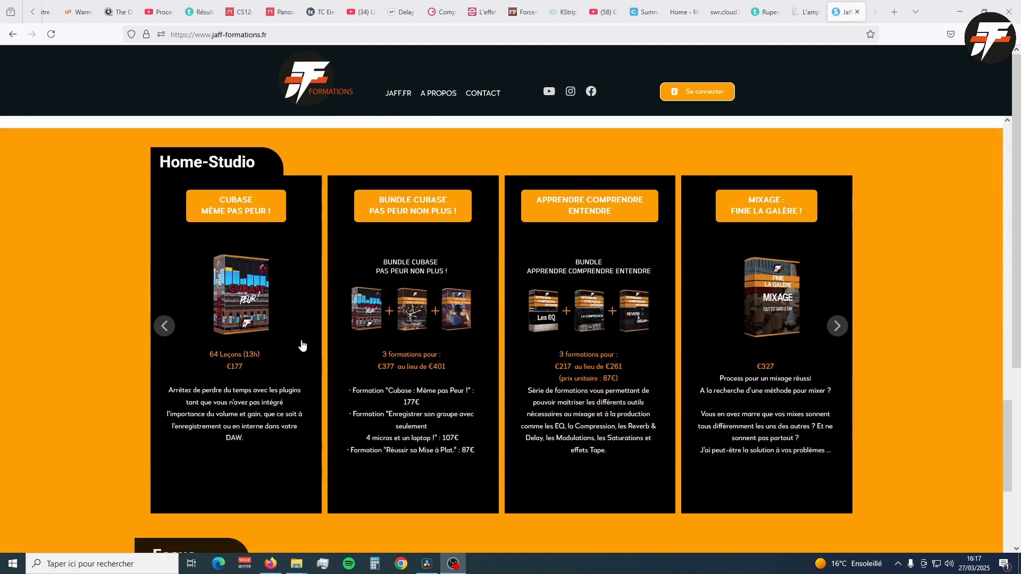
scroll(302, 345, "down", 6)
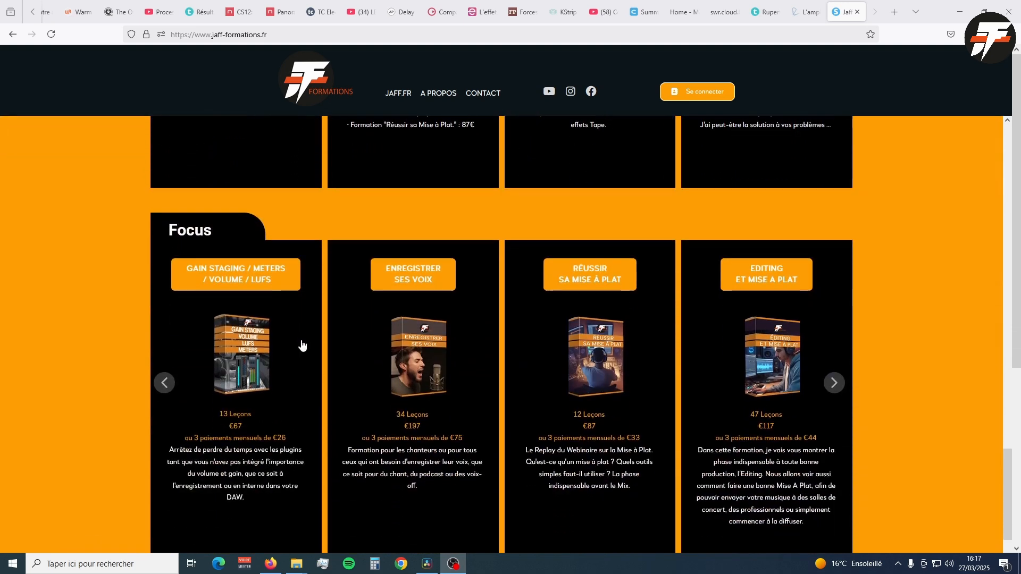
scroll(302, 345, "down", 7)
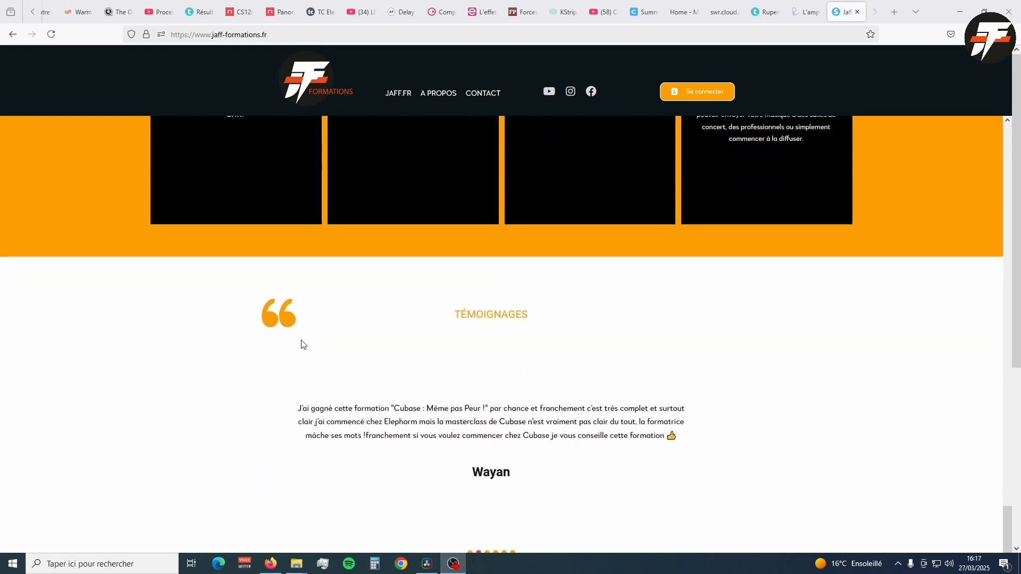
scroll(302, 344, "down", 9)
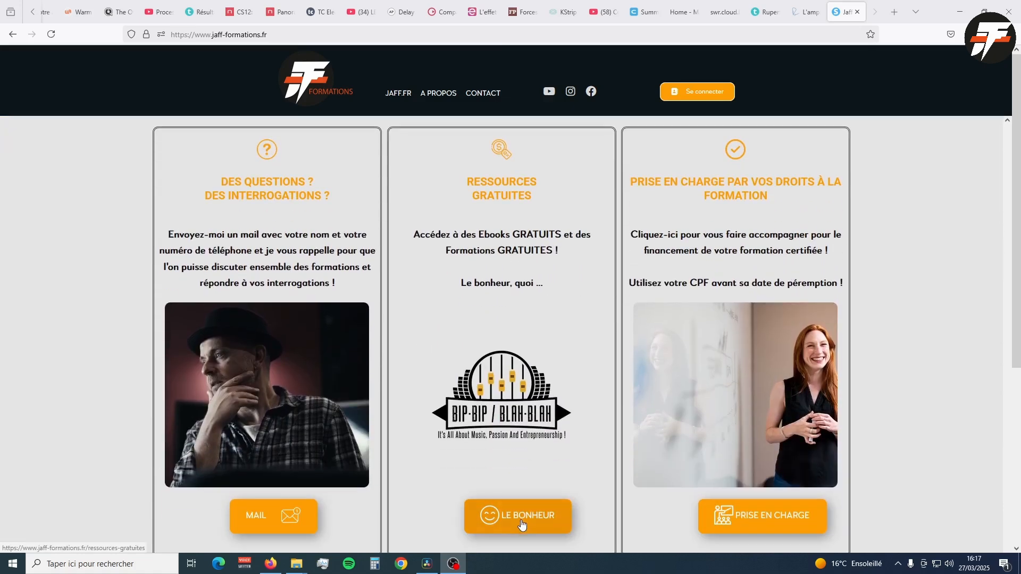
- Open the site's free resources page and look through the free Home Studio course and the ebooks
left_click(521, 523)
scroll(547, 454, "down", 6)
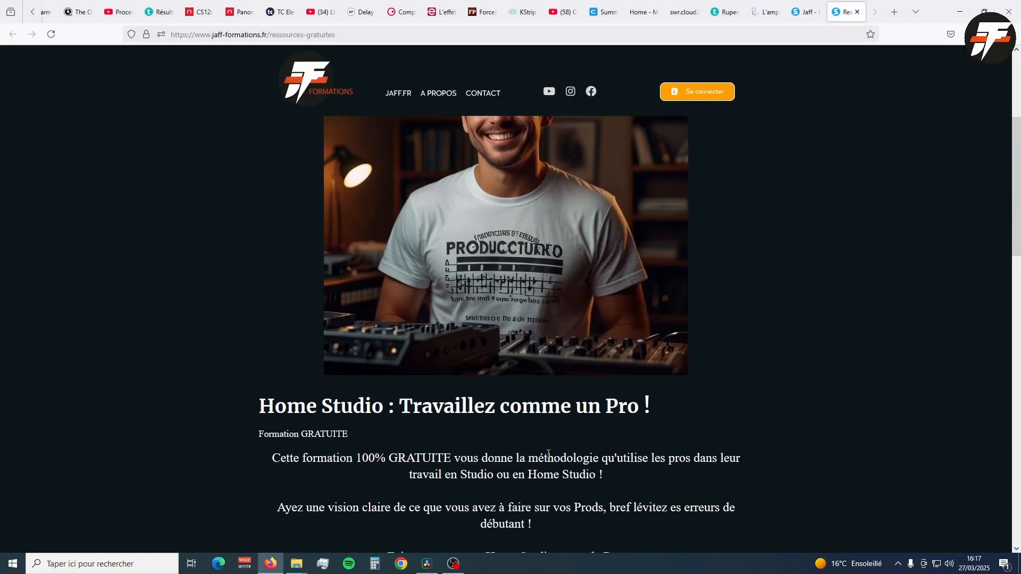
scroll(549, 454, "down", 10)
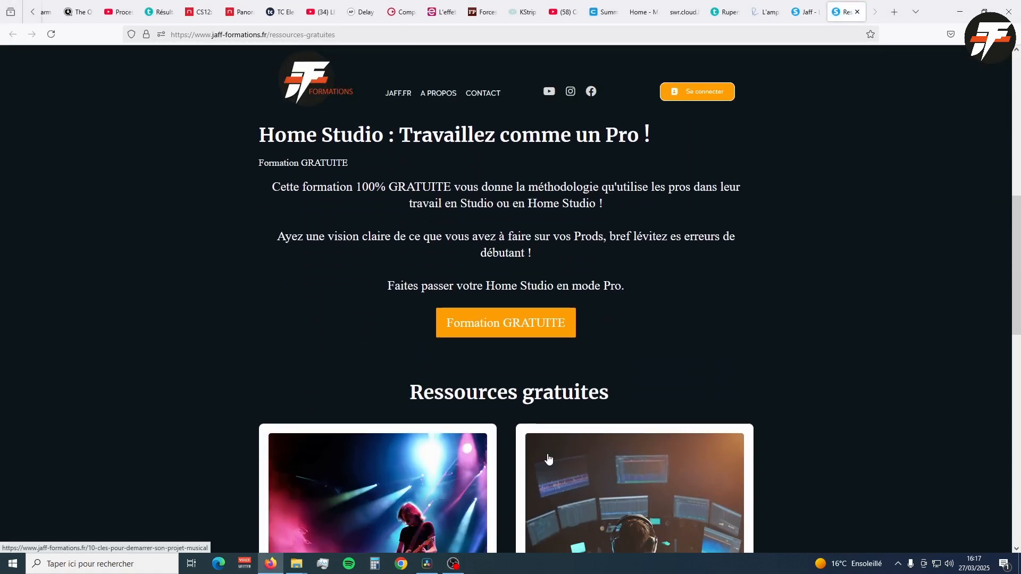
scroll(548, 458, "down", 5)
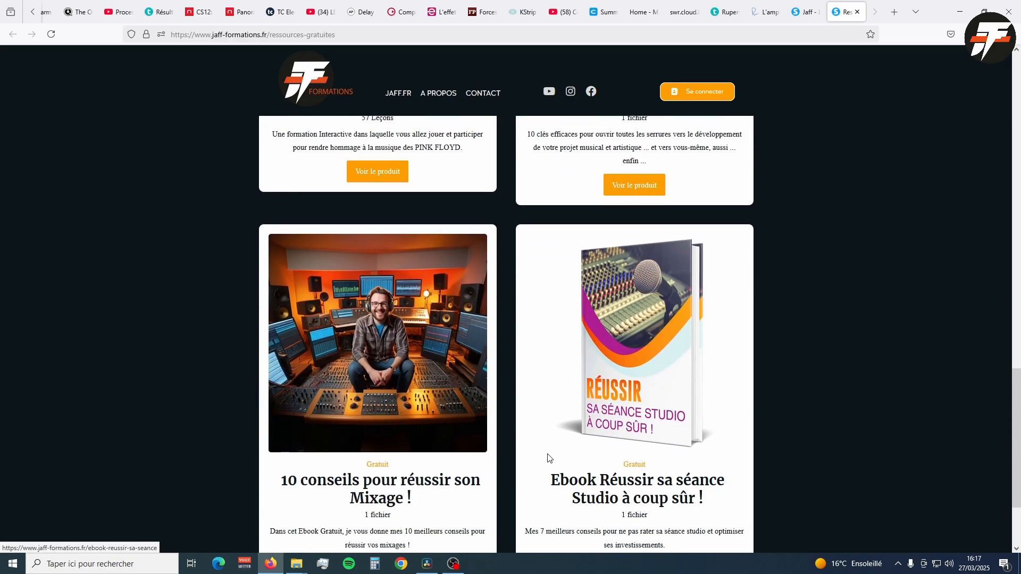
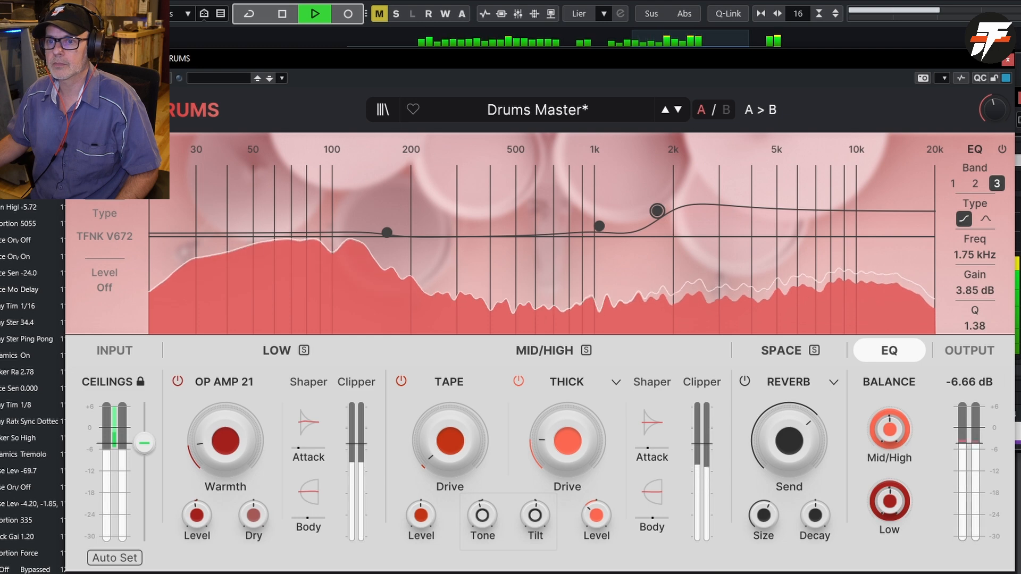
- Compare the drum bus with Mix DRUMS bypassed and active, and stop playback
left_click(95, 78)
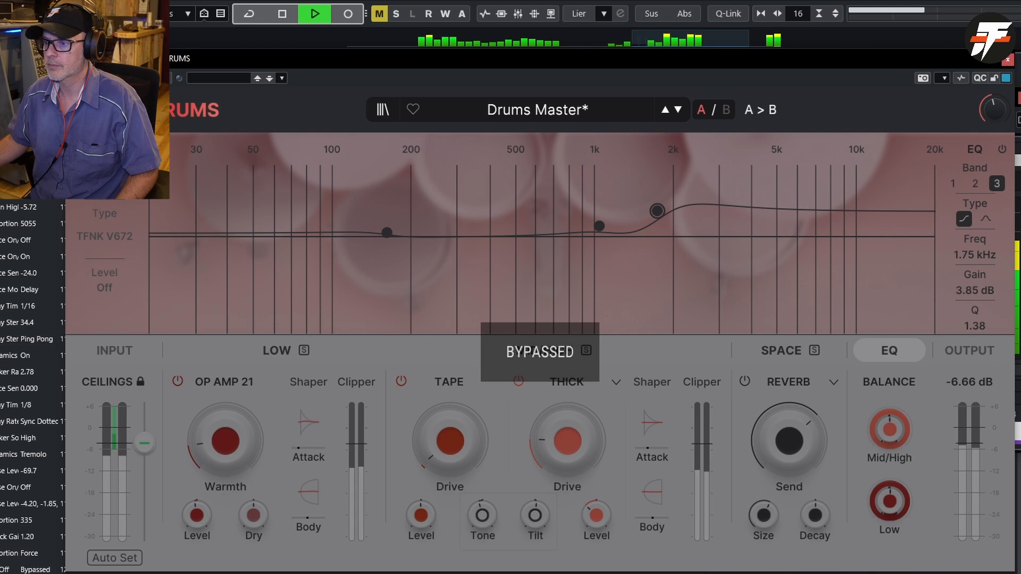
left_click(95, 79)
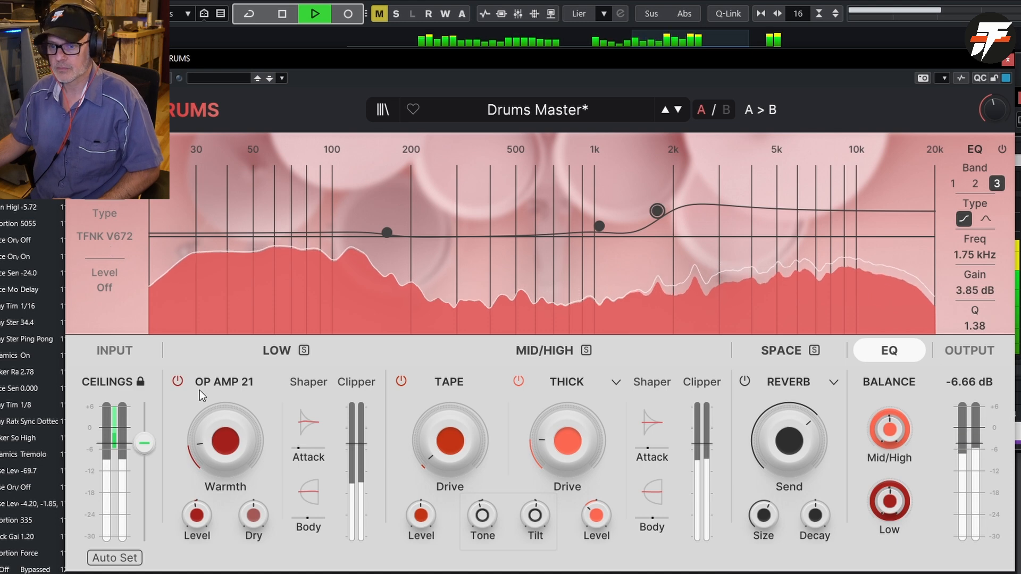
key("space")
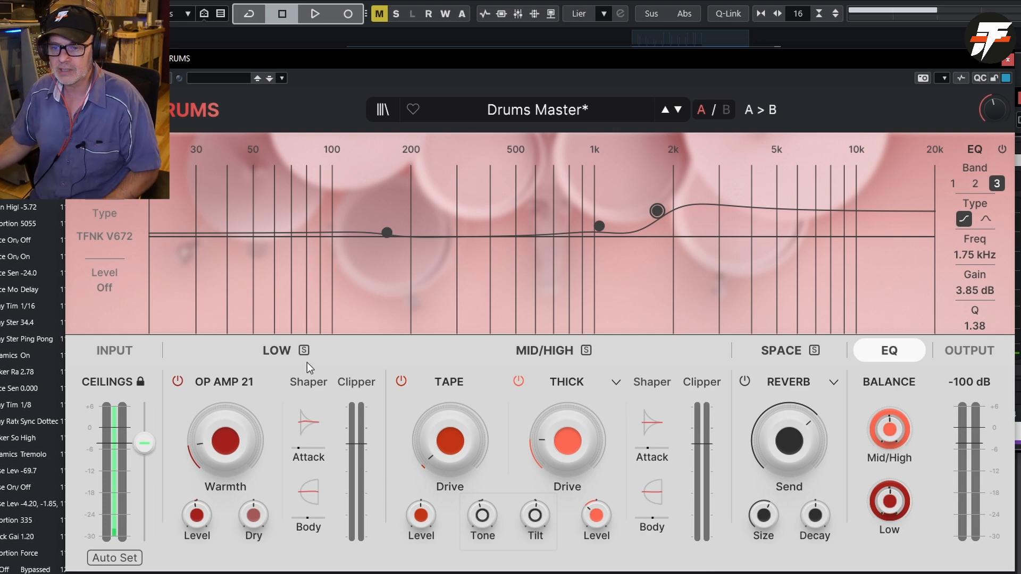
left_click(113, 565)
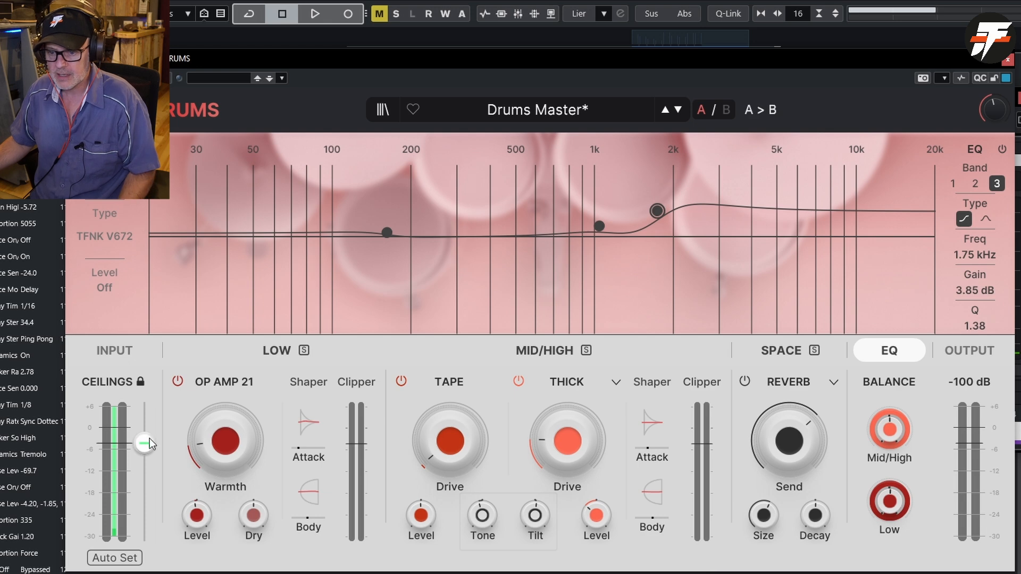
mouse_move(149, 442)
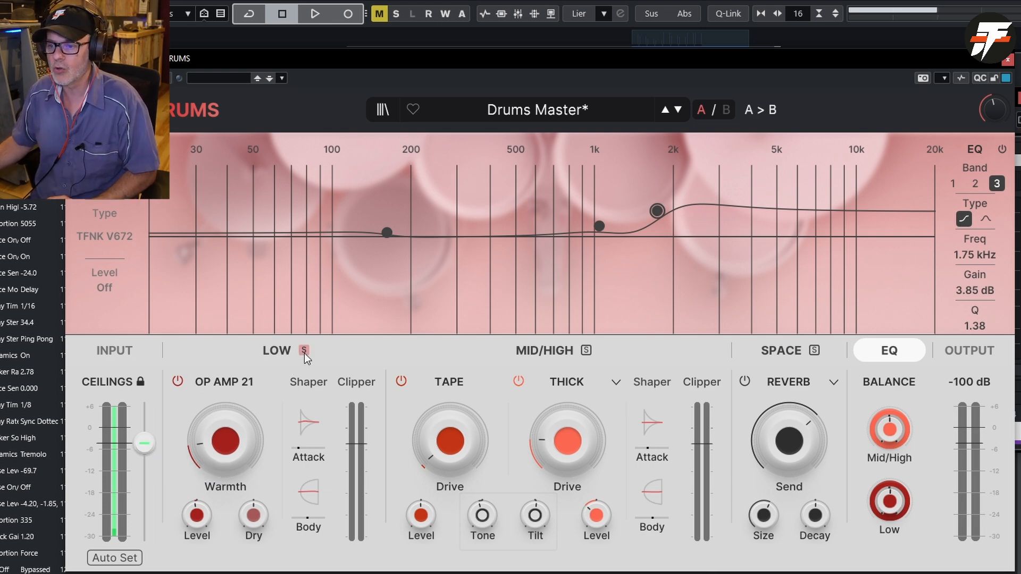
- Listen to the Low band in solo, compare OP AMP 21 off and on, set Dry to -0.950, and end the solo
key("space")
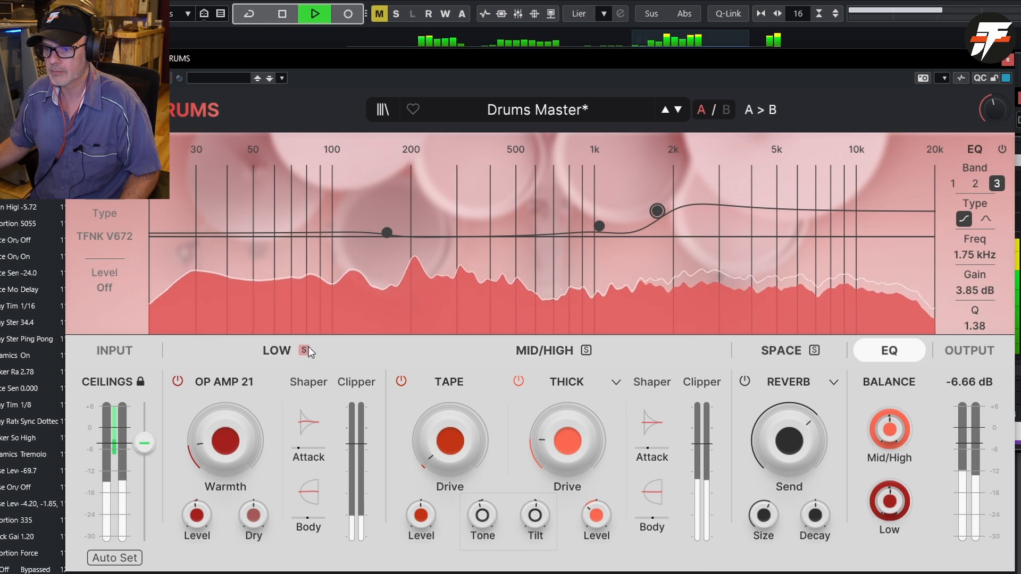
left_click(306, 350)
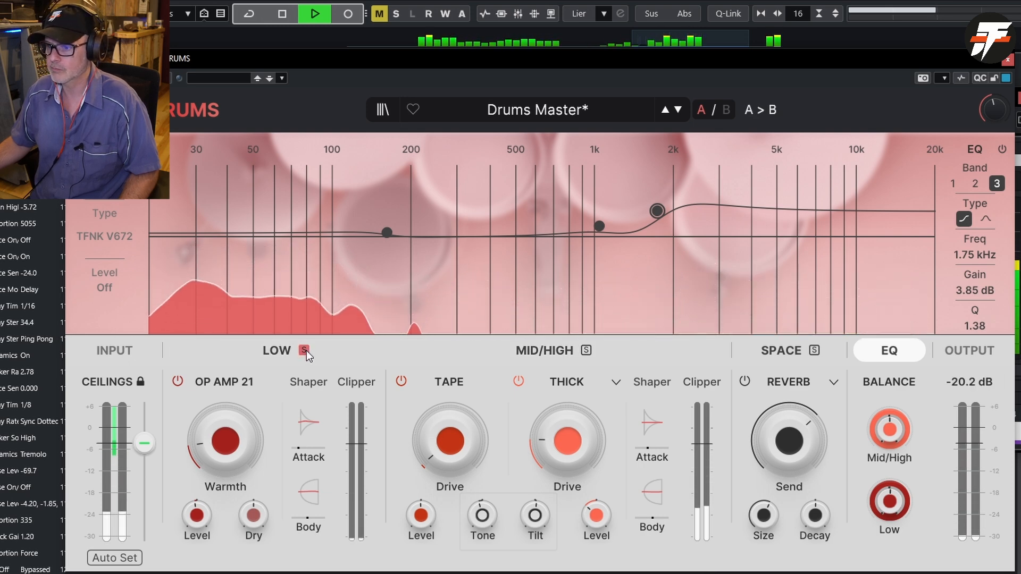
left_click(177, 382)
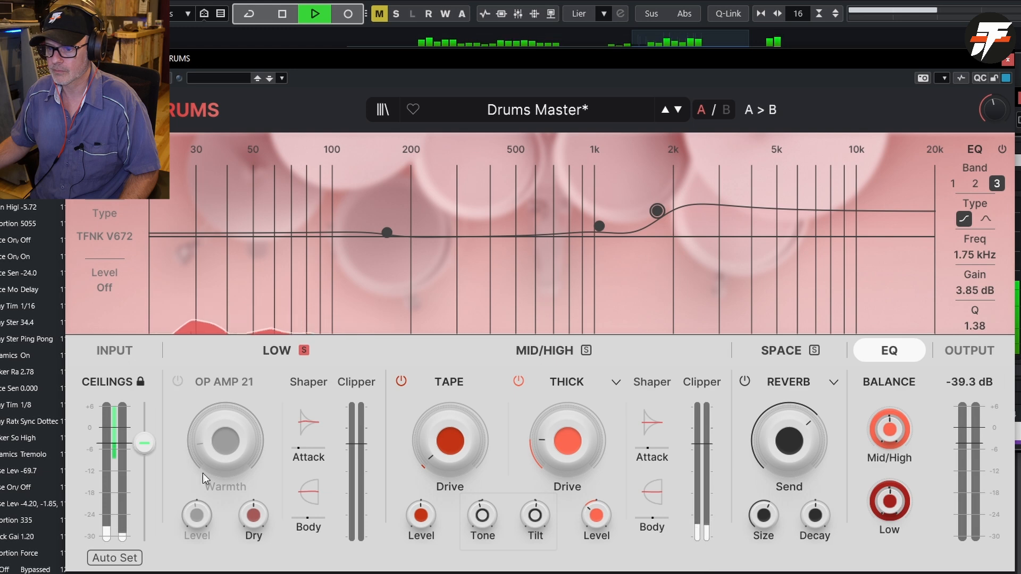
mouse_move(254, 515)
left_mouse_down()
mouse_move(254, 489)
mouse_move(254, 515)
left_mouse_up()
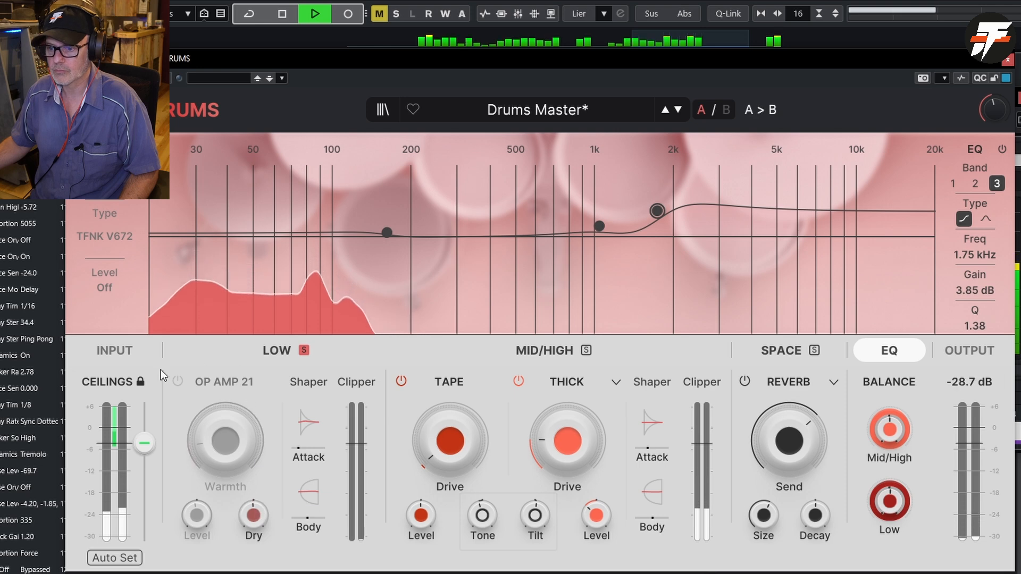
left_click(177, 381)
left_click_drag(202, 448, 264, 394)
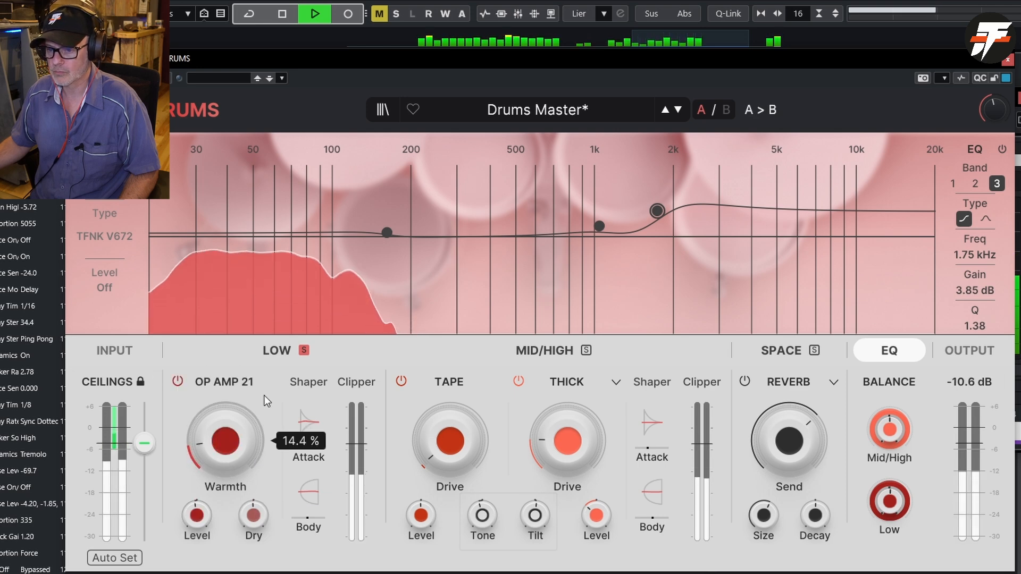
left_click(304, 350)
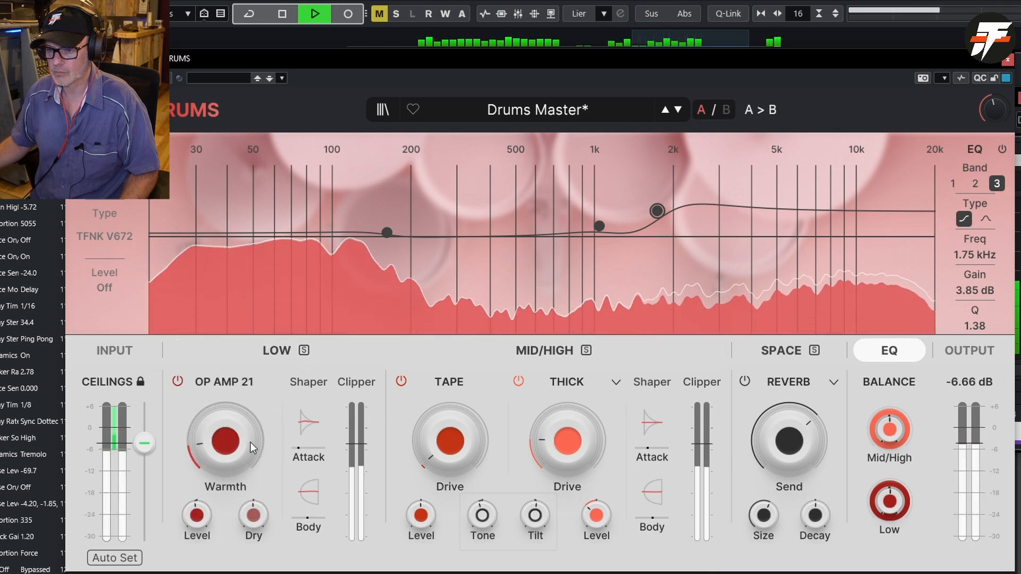
- Set OP AMP 21's Warmth to 79.2 % and its Level to -0.314
left_click_drag(219, 446, 220, 383)
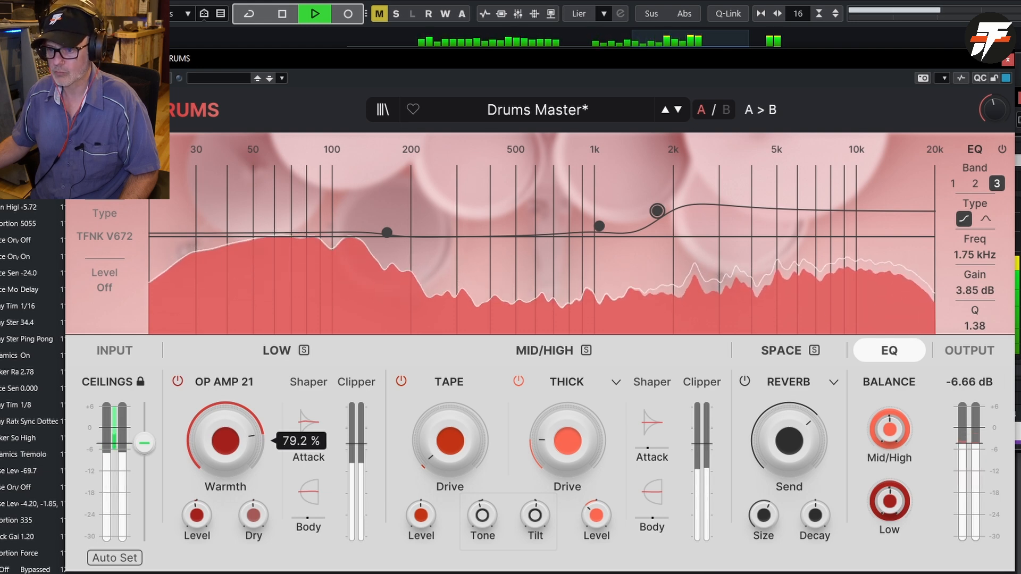
mouse_move(196, 514)
left_mouse_down()
mouse_move(197, 553)
mouse_move(197, 492)
mouse_move(197, 531)
left_mouse_up()
- Adjust the Low band's Shaper to Body gain 1.20 and time 51.0, and Attack gain 3.68 and time 28.6
mouse_move(311, 502)
left_mouse_down()
mouse_move(310, 489)
mouse_move(311, 528)
mouse_move(310, 500)
mouse_move(310, 519)
left_mouse_up()
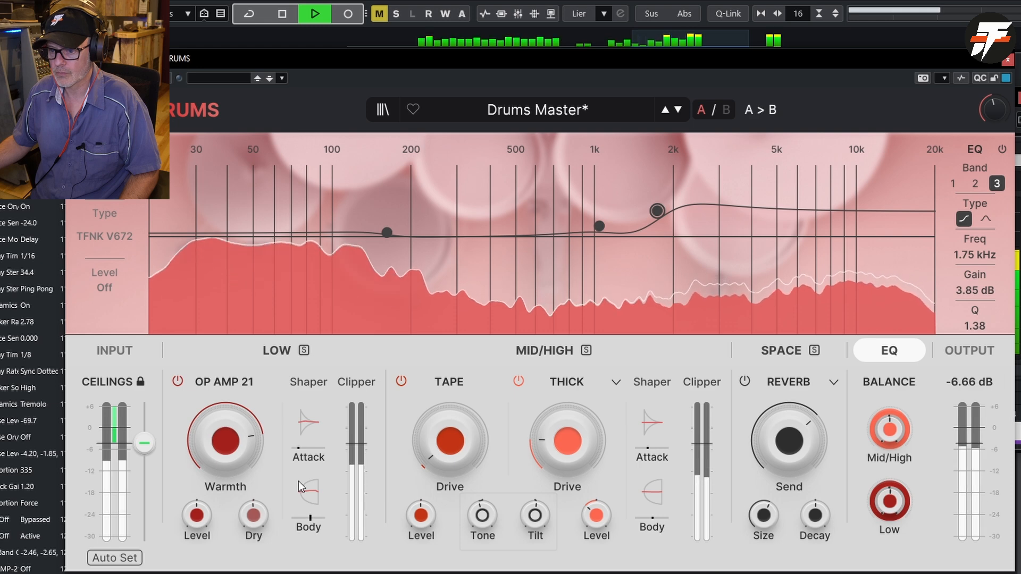
left_click_drag(301, 452, 311, 417)
key("space")
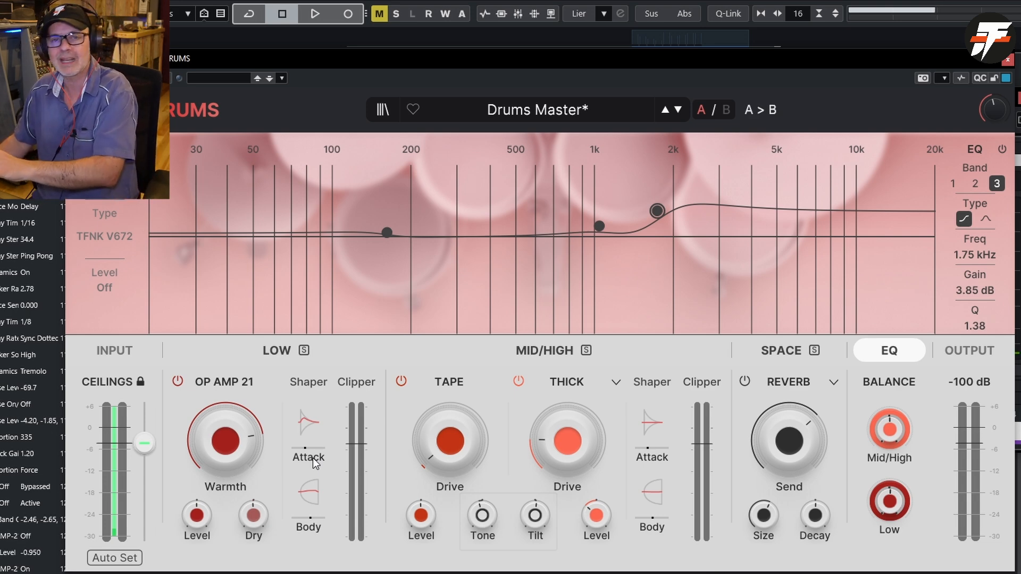
- Resume playback and reduce OP AMP 21's Warmth to 25.6 %
mouse_move(240, 448)
key("space")
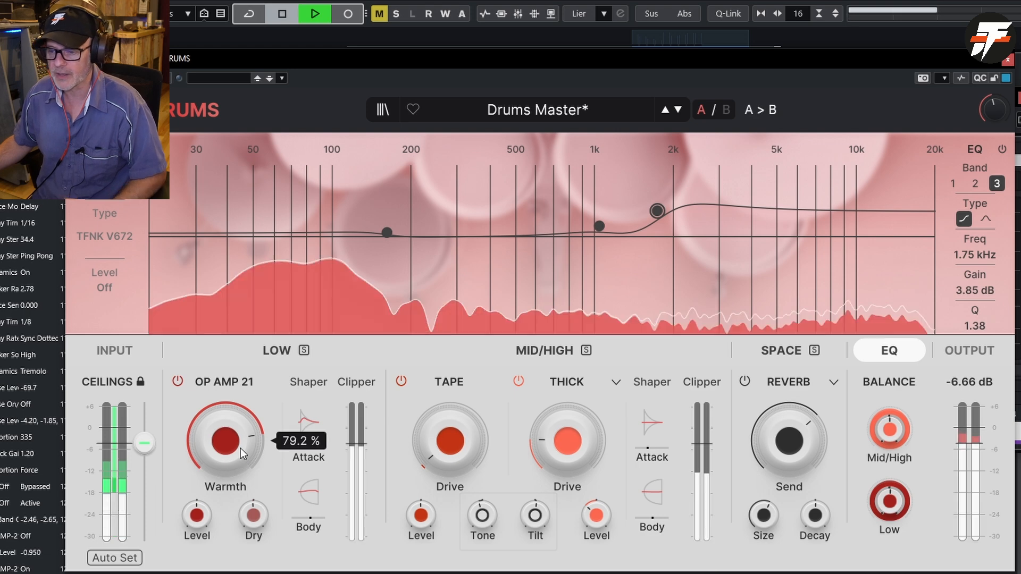
left_click_drag(240, 448, 240, 487)
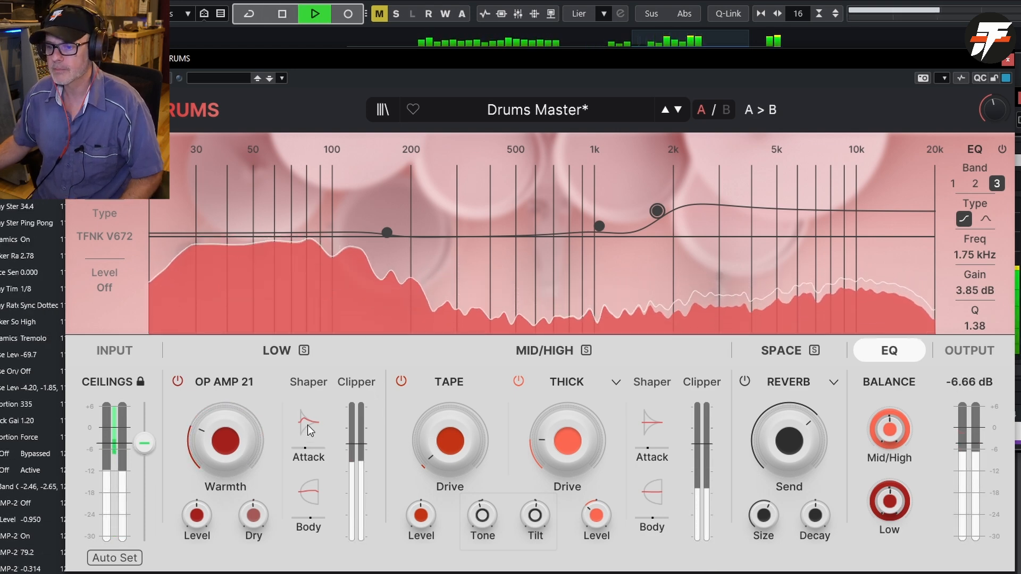
mouse_move(304, 443)
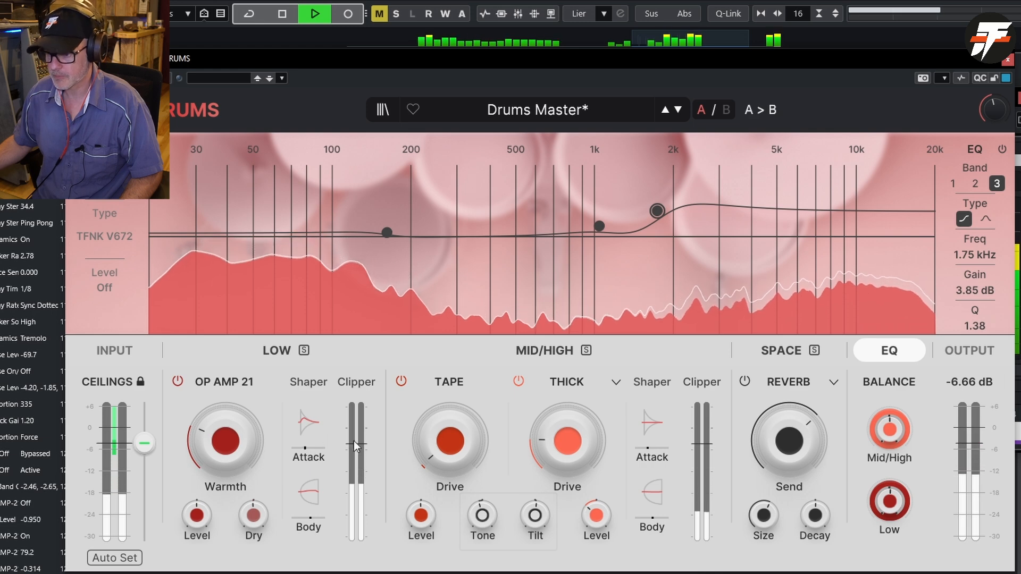
- Solo the Mid/High band briefly and set the Tape module's Drive to 29.7 %
left_click(586, 351)
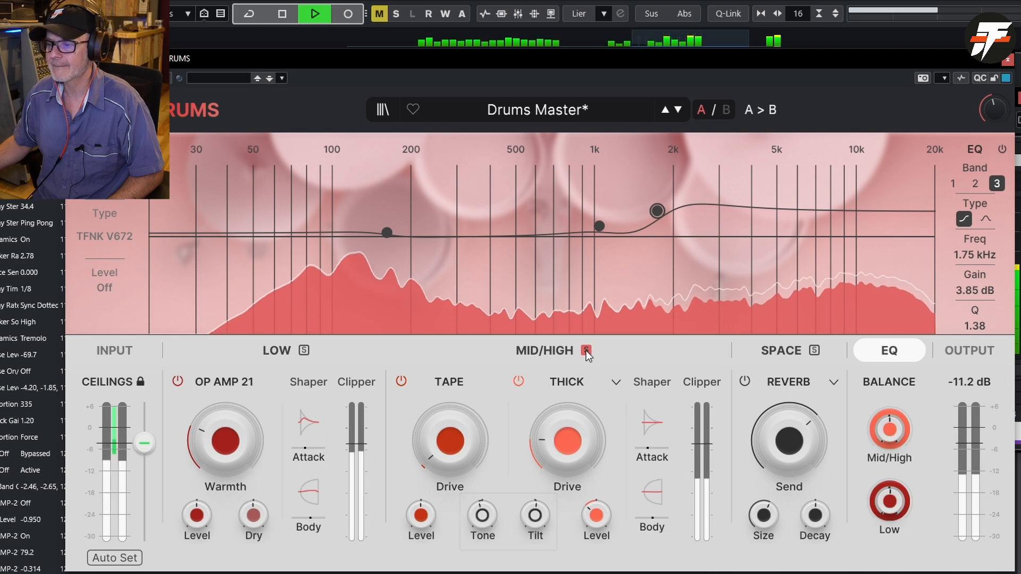
left_click(586, 350)
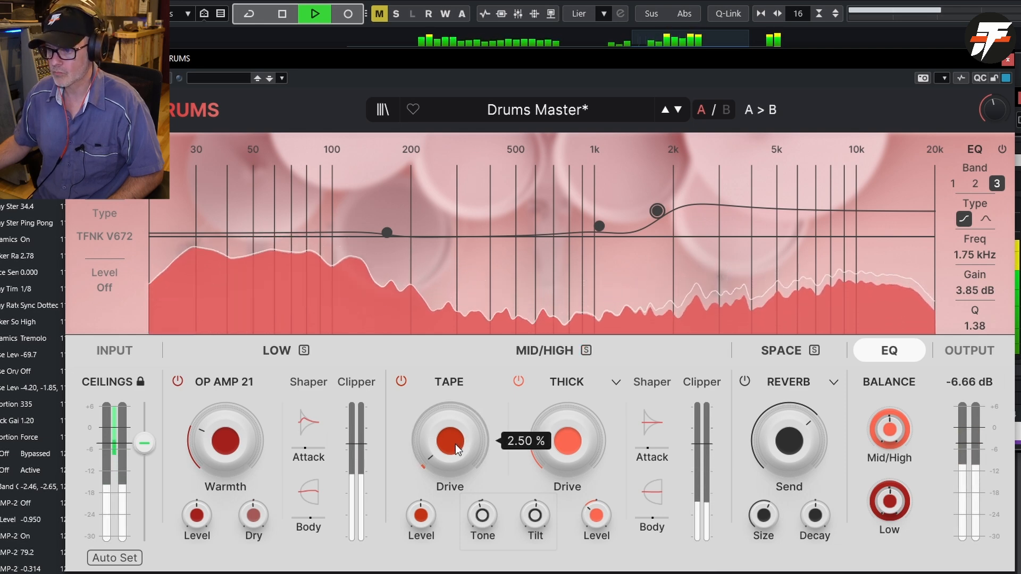
left_click_drag(455, 444, 456, 414)
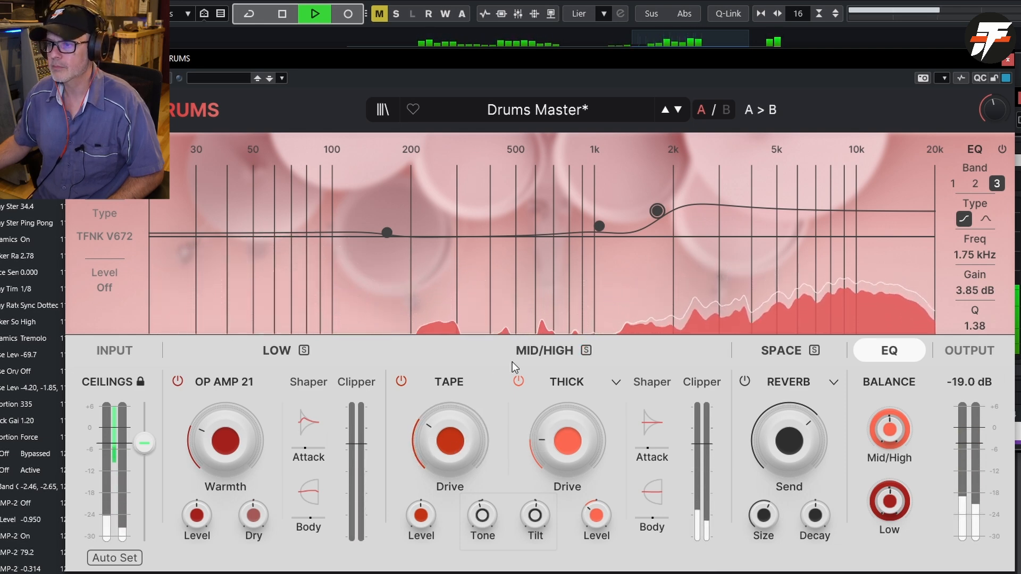
- Push the Tape module's Drive up to 74.9 % and set its Level to -3.65
key("space")
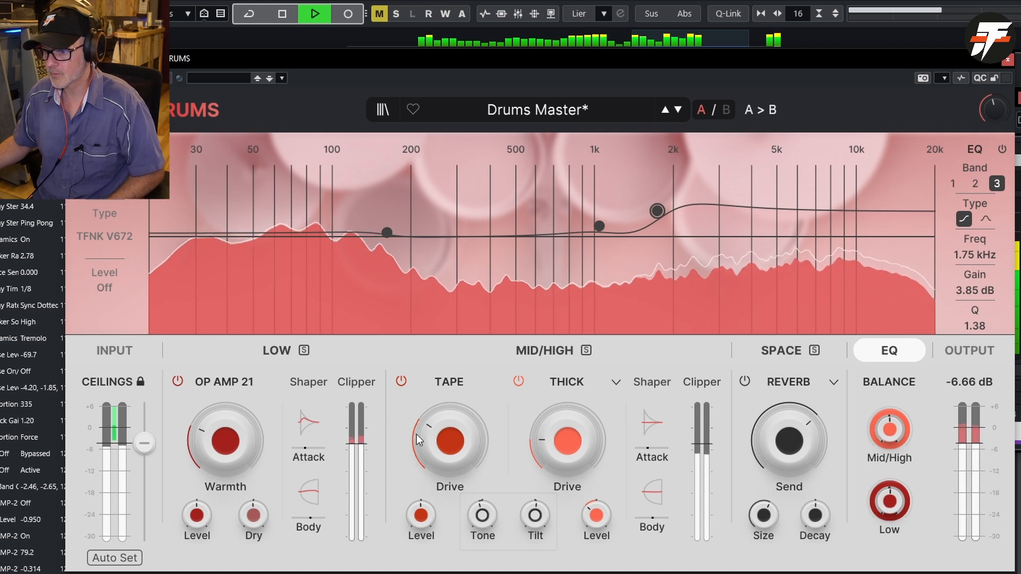
mouse_move(455, 462)
left_click_drag(455, 462, 455, 418)
left_click_drag(421, 515, 421, 511)
left_click_drag(450, 464, 450, 460)
- Try the Mid/High Tone control at its extremes, leaving Tone at -11.2 %, and set Tilt to 1.54
left_click_drag(483, 514, 483, 563)
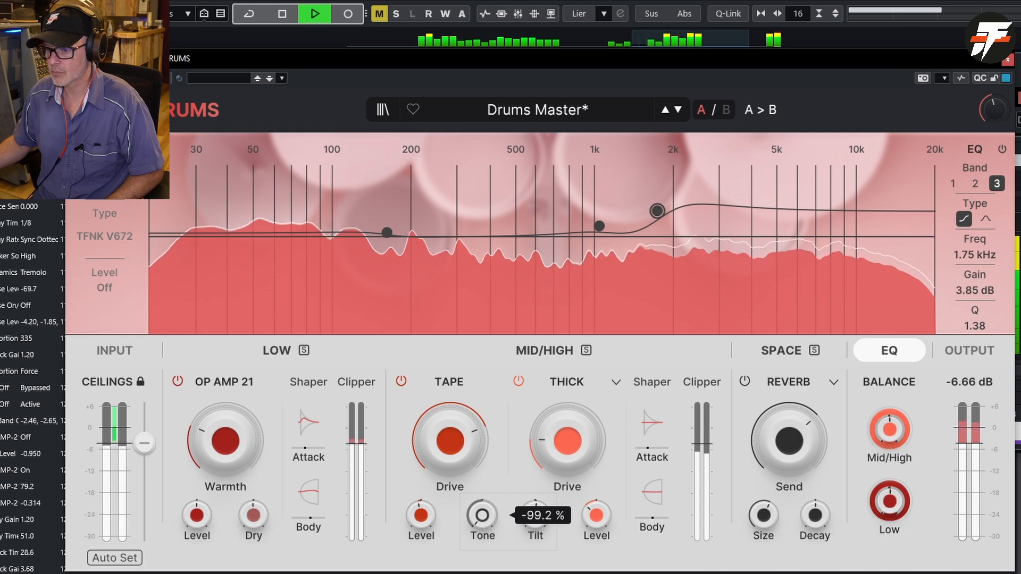
left_click_drag(482, 515, 482, 471)
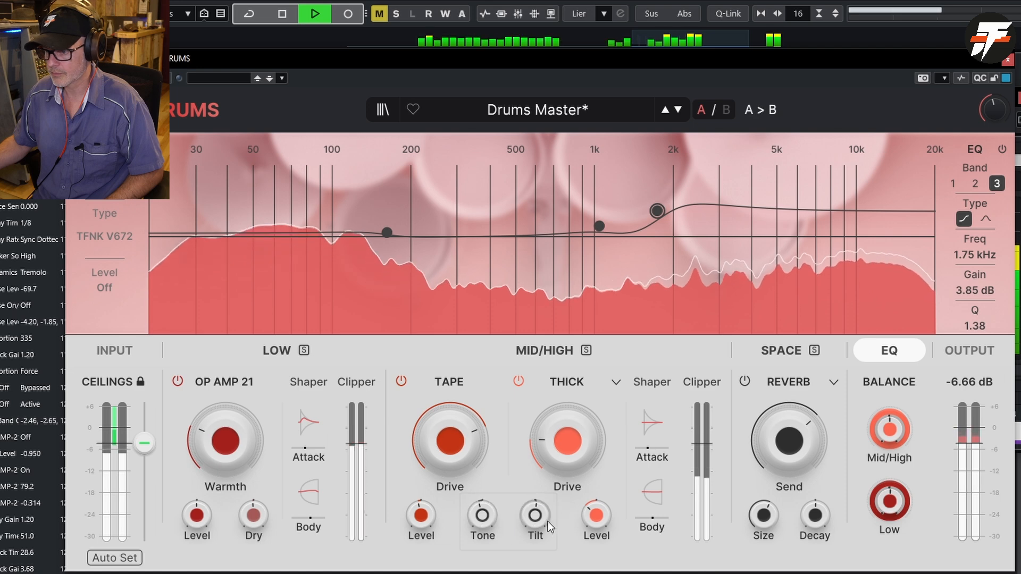
mouse_move(538, 517)
left_mouse_down()
mouse_move(541, 489)
mouse_move(540, 536)
mouse_move(535, 454)
mouse_move(547, 520)
left_mouse_up()
- Stop and restart playback, and reduce the Tape module's Drive to 33.7 %
key("space")
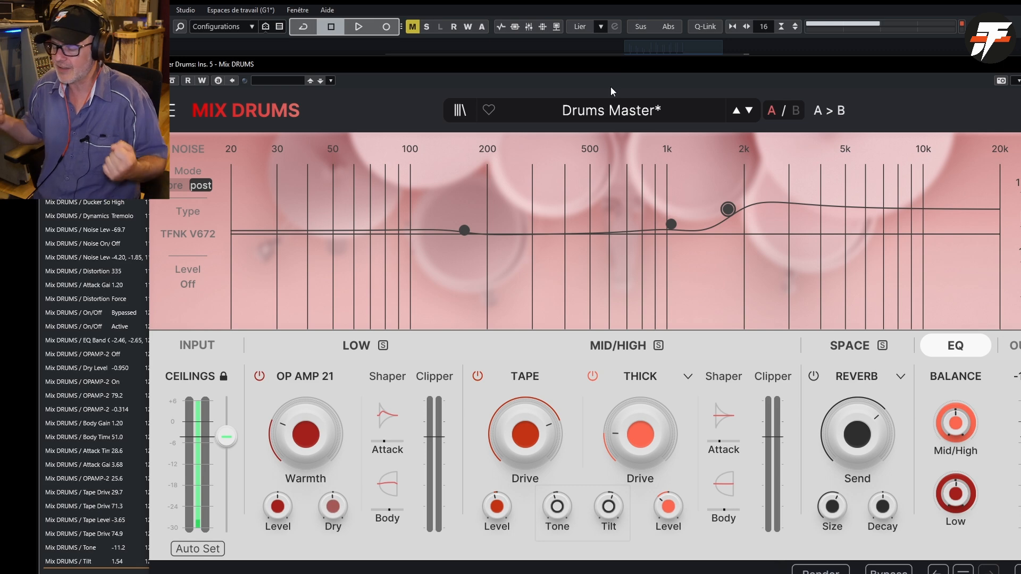
key("space")
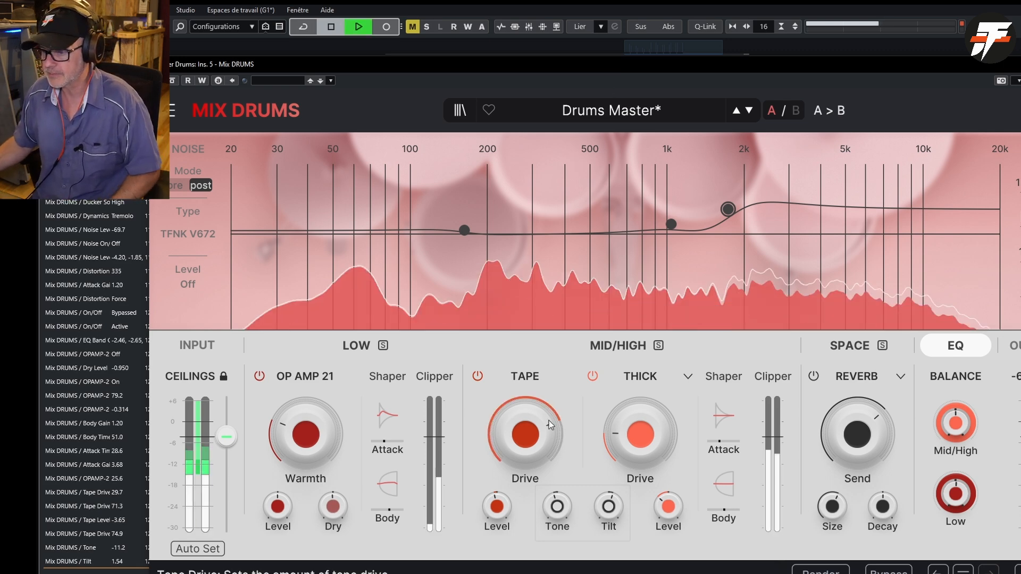
left_click_drag(538, 433, 538, 470)
- Set the Thick distortion's Drive to 63.8 % and lower the distortion crossover frequency to 1979 Hz
mouse_move(667, 428)
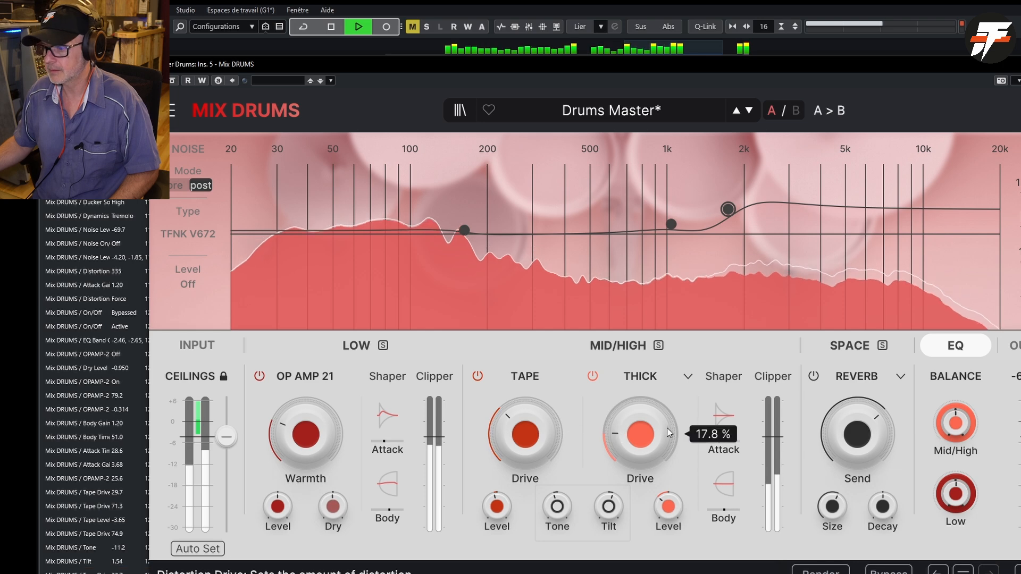
left_click_drag(667, 427, 667, 362)
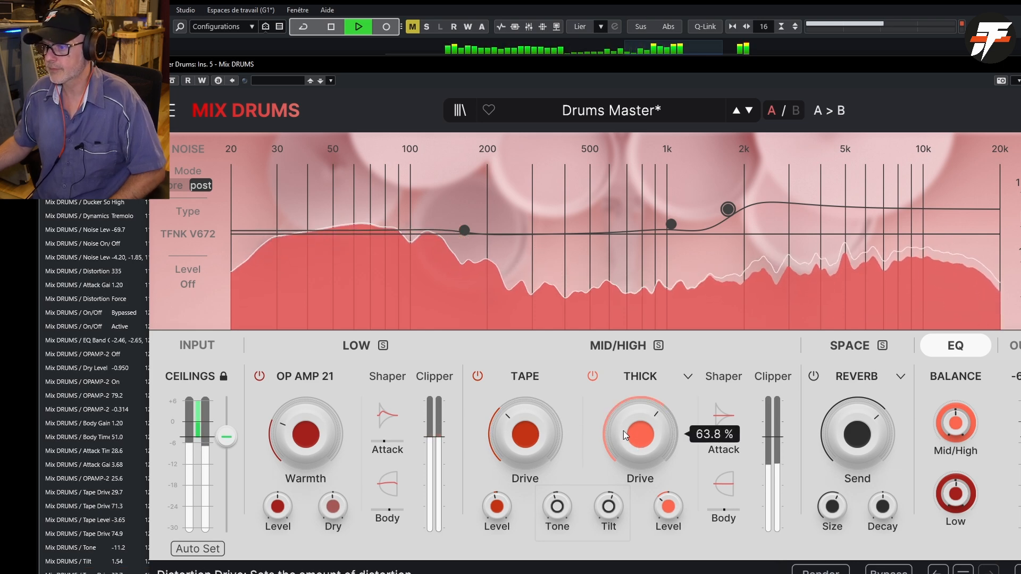
left_click(614, 348)
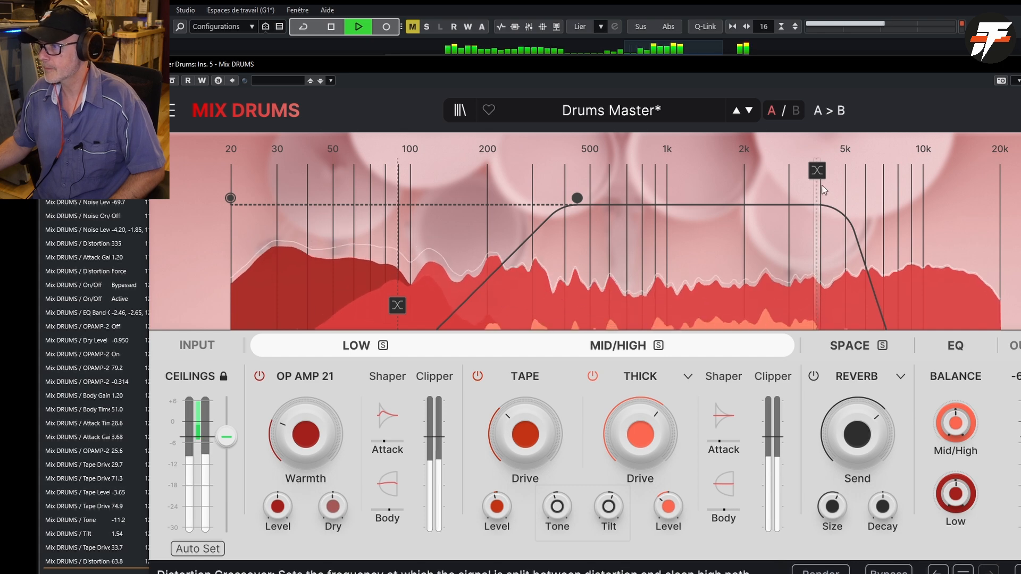
left_click_drag(819, 173, 743, 171)
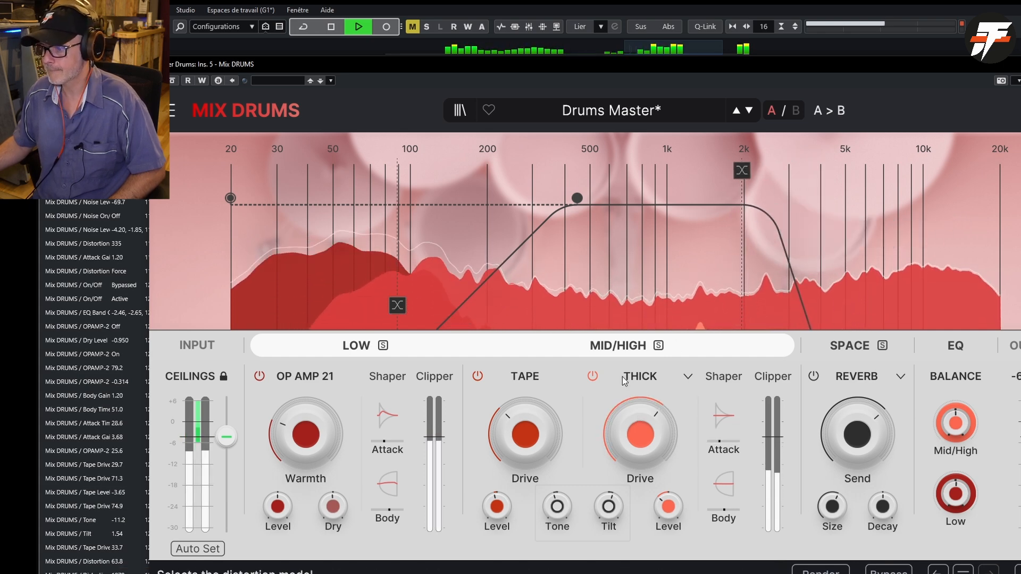
- Audition the Tape, Pentode and Triode analog distortion models, and keep Germanium I for the Mid/High band
left_click(688, 378)
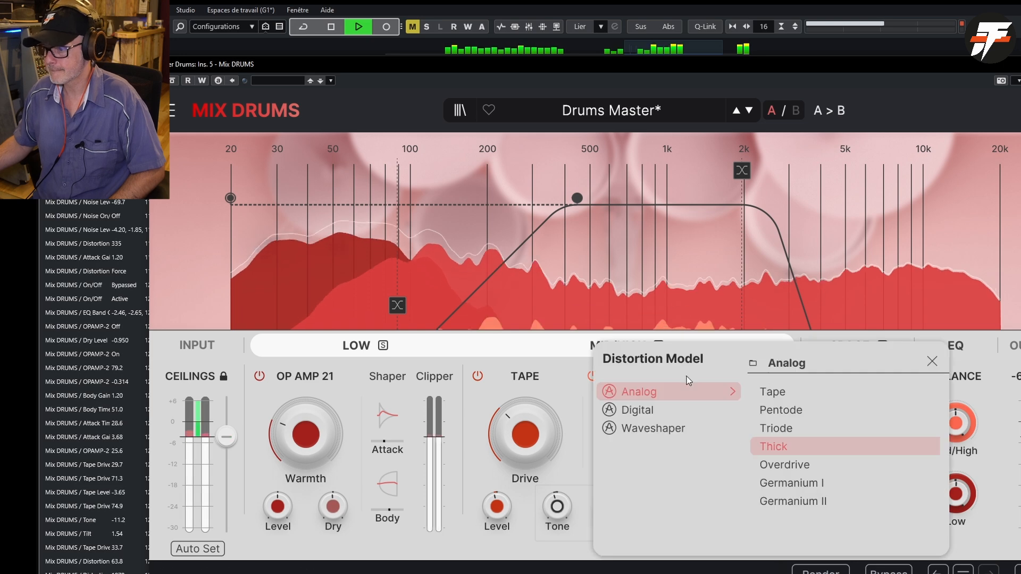
left_click(774, 397)
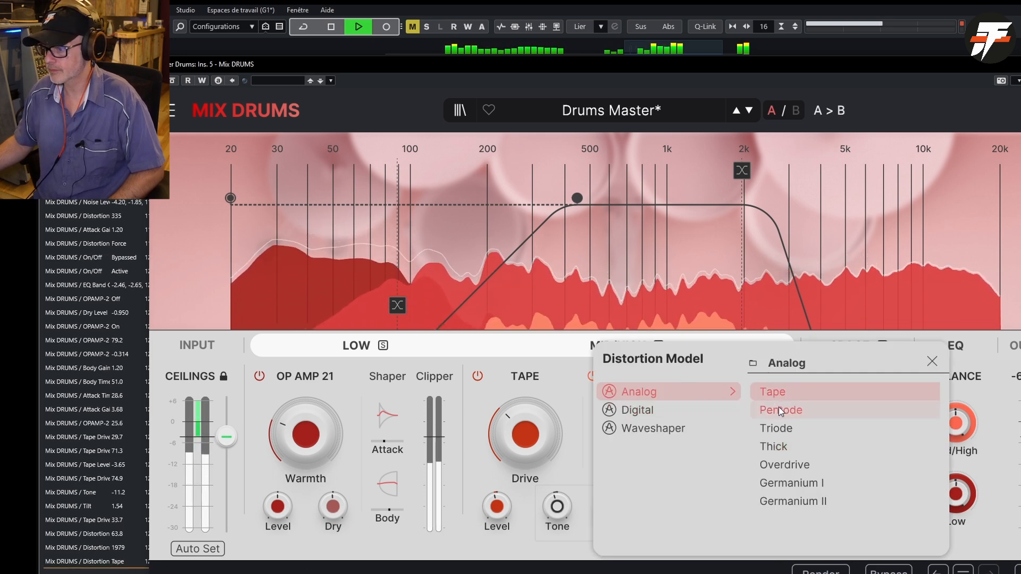
left_click(779, 410)
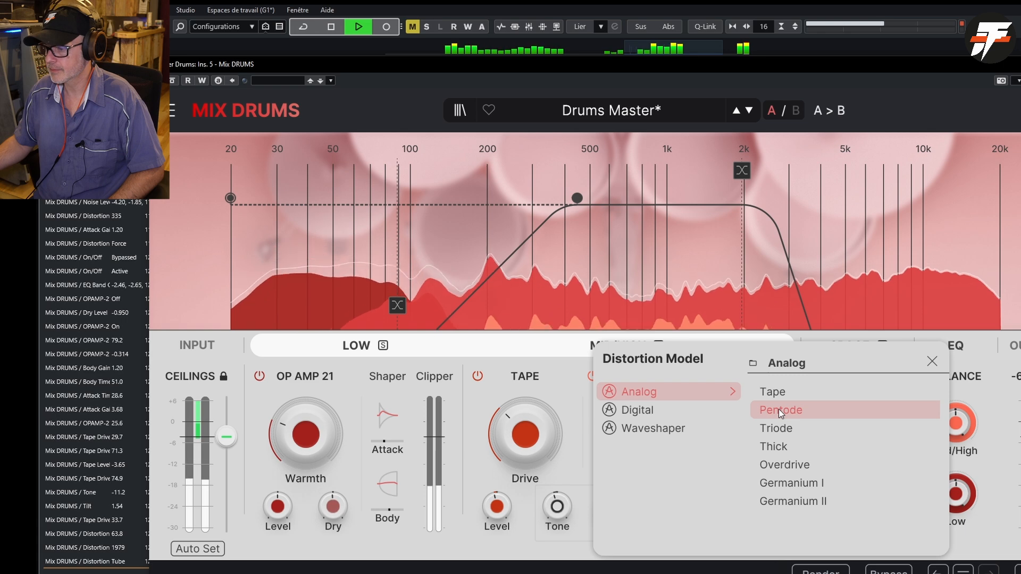
left_click(777, 427)
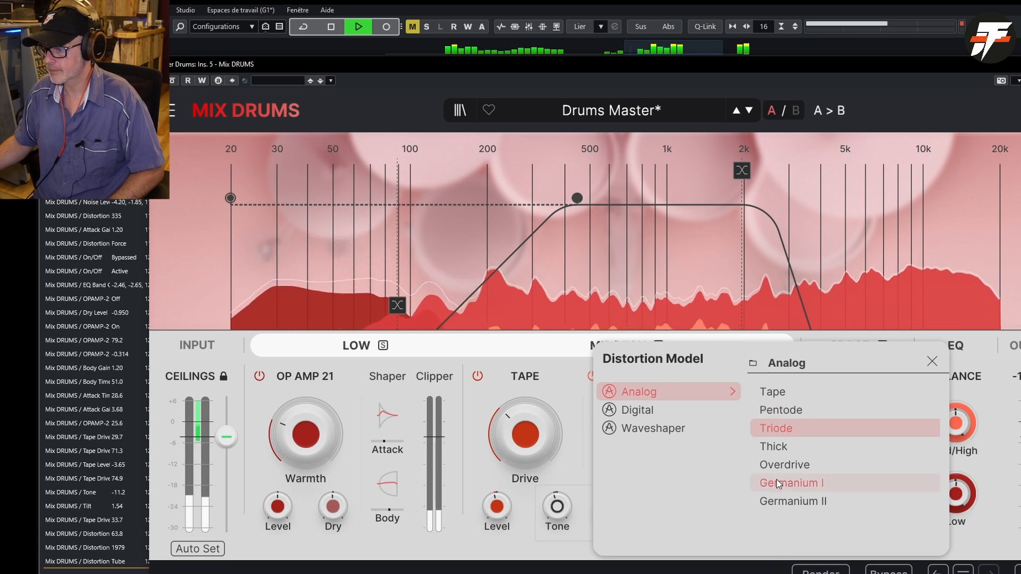
left_click(777, 480)
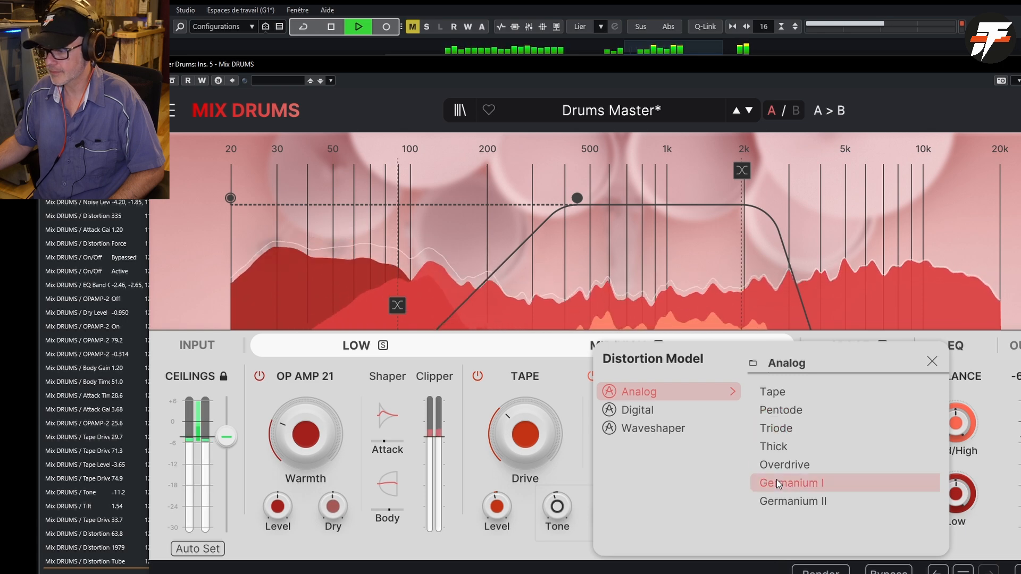
left_click(548, 359)
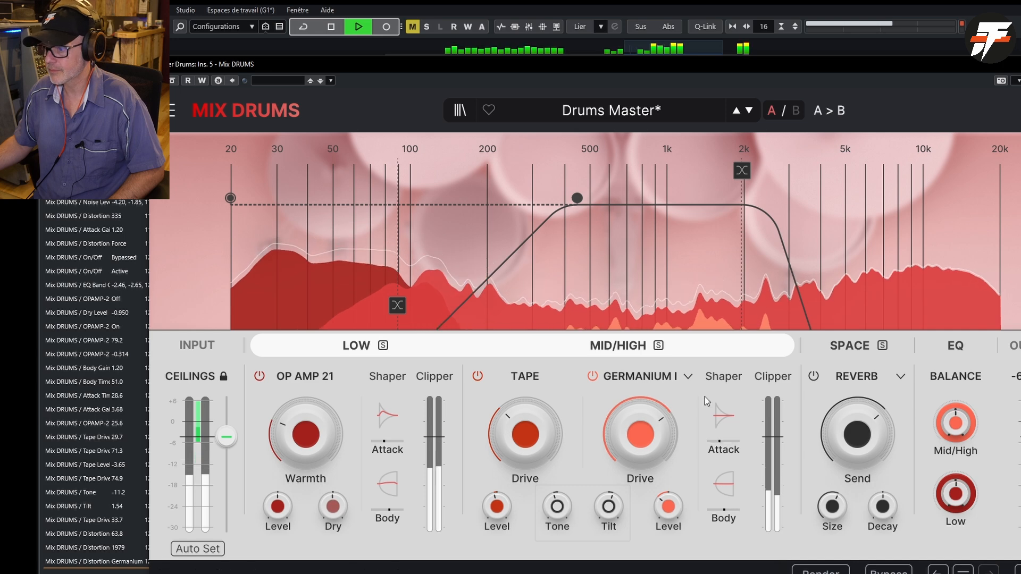
- Audition the Germanium II analog model and the Bit Crush, Rate Crush and Rectifier digital models for the Mid/High distortion
left_click(688, 377)
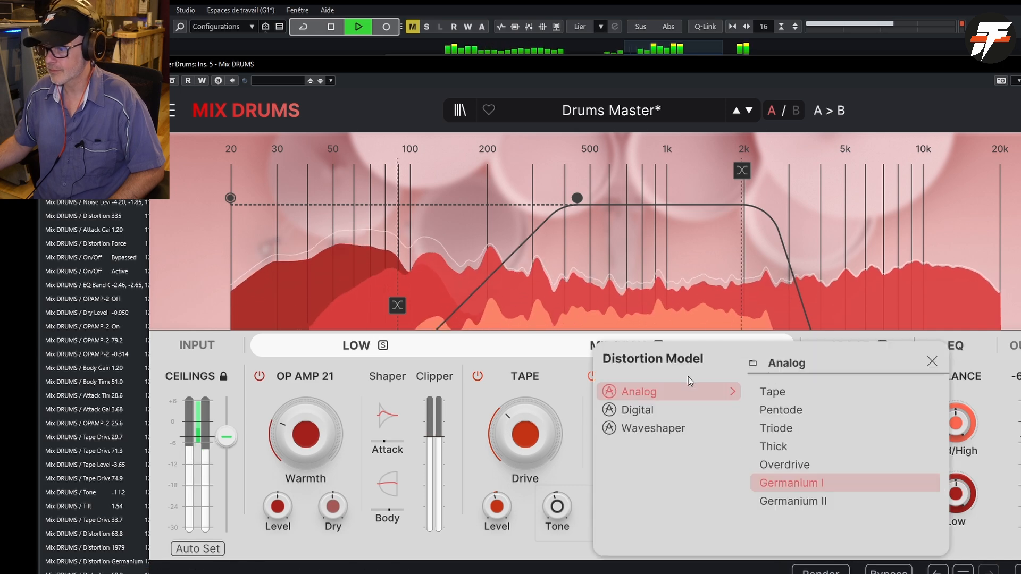
left_click(822, 502)
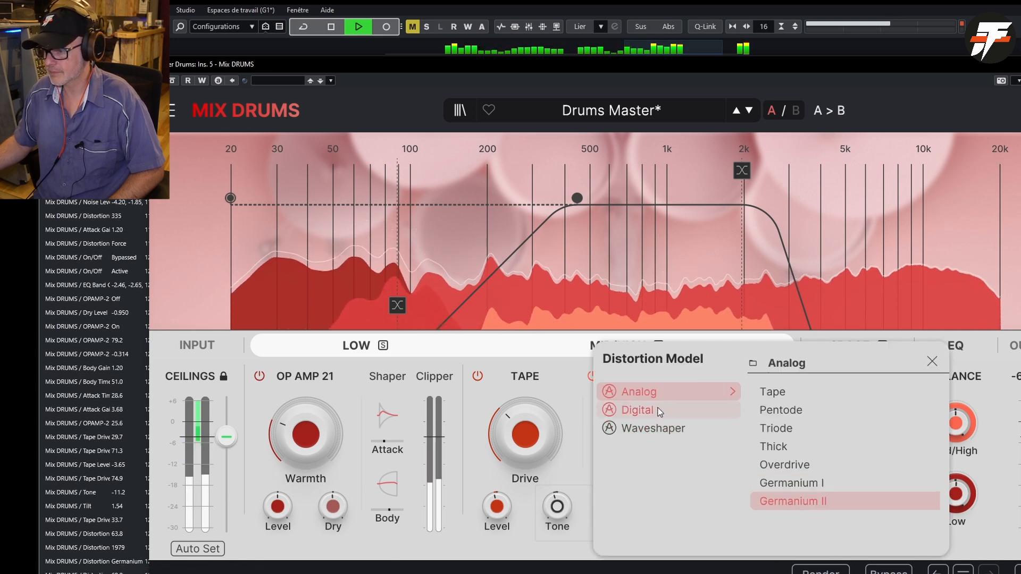
mouse_move(673, 410)
left_click(784, 398)
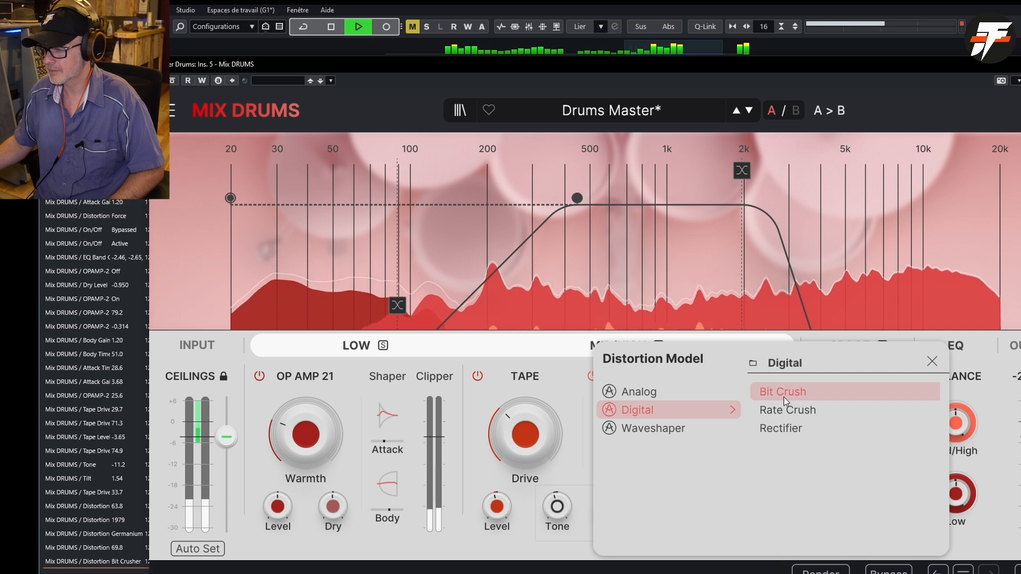
left_click(787, 409)
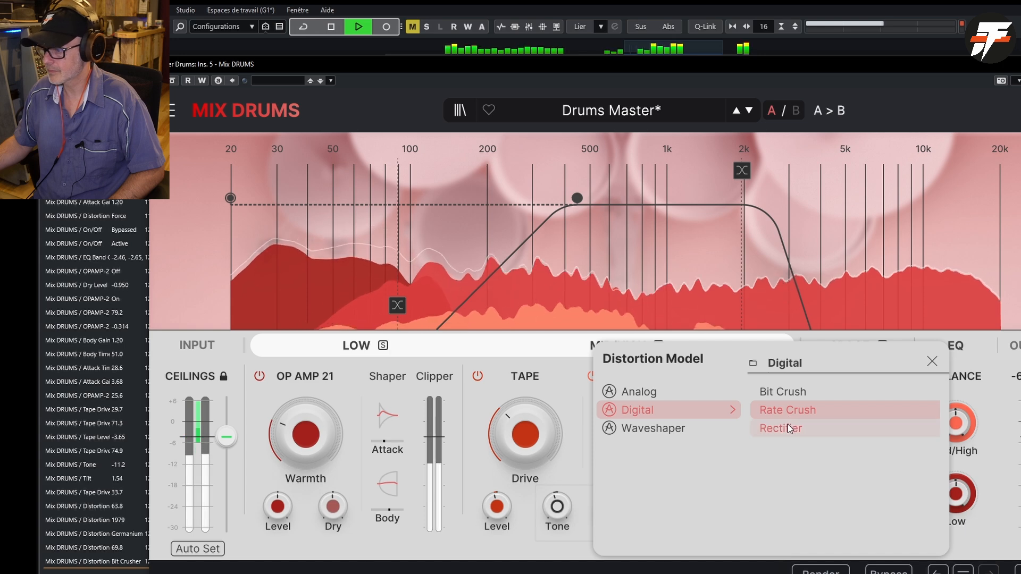
left_click(787, 424)
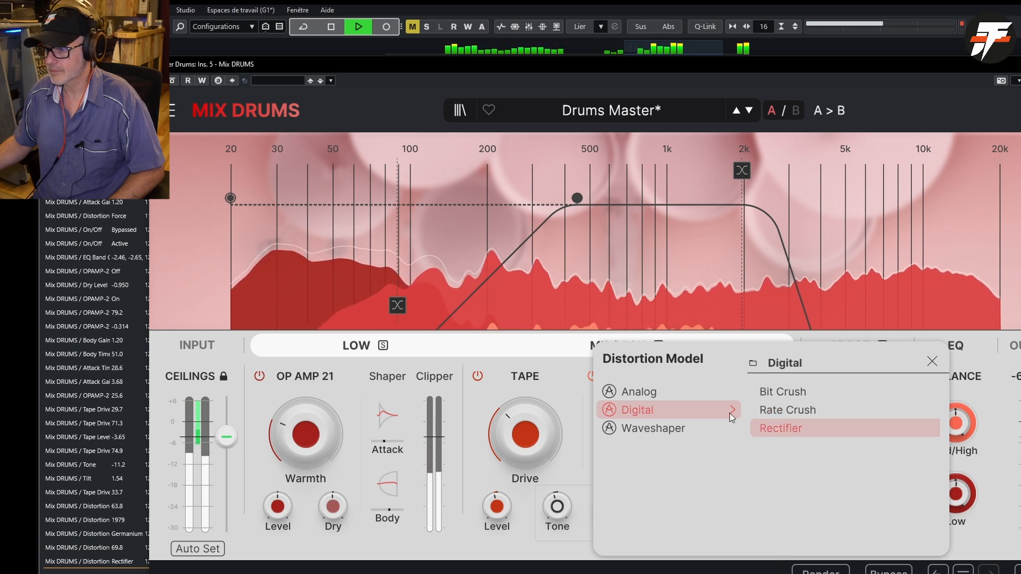
- Audition the Hardclip, Exponential and Core waveshaper models for the Mid/High distortion and close the model list
mouse_move(673, 430)
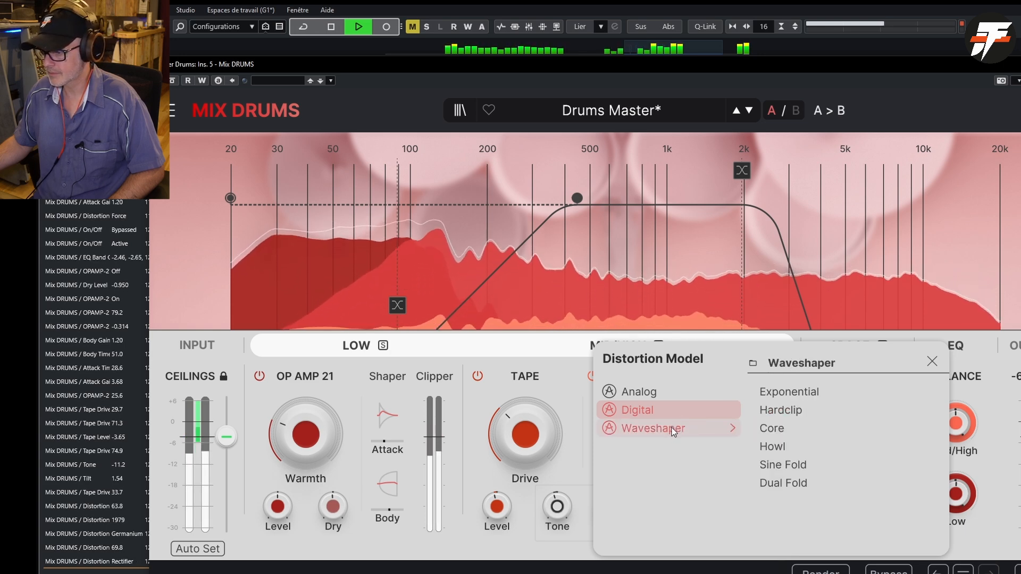
left_click(753, 410)
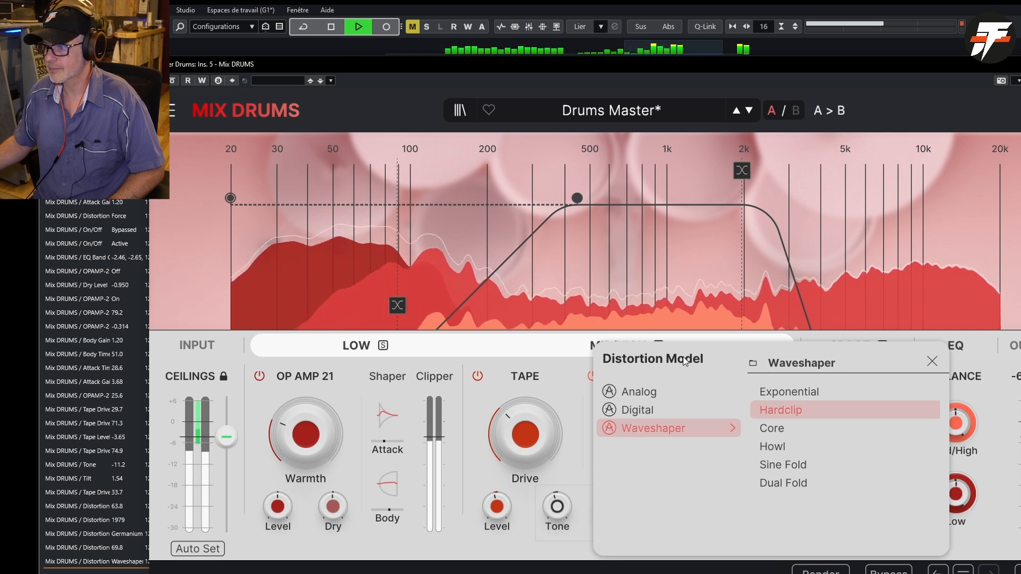
left_click(773, 391)
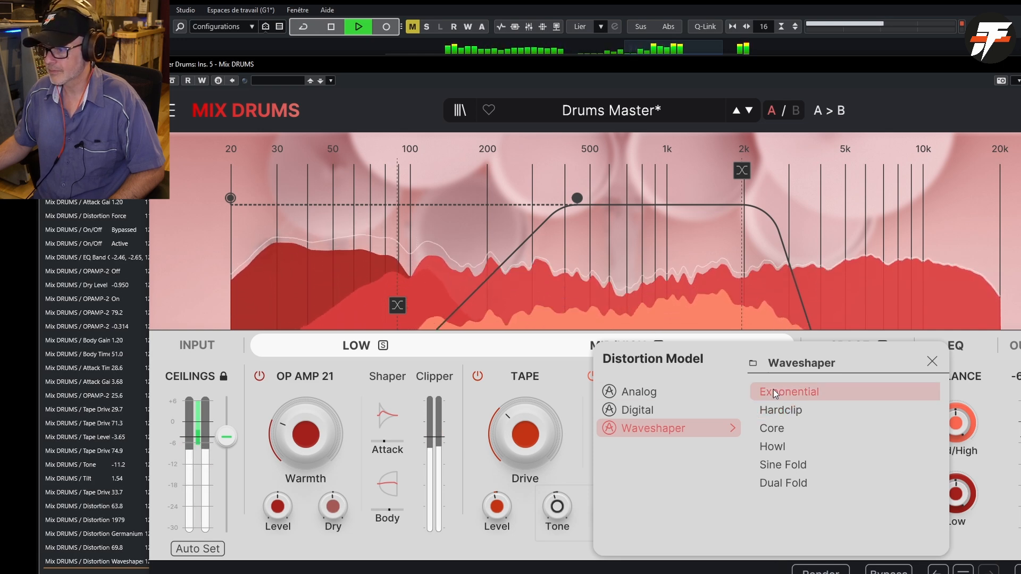
left_click(780, 428)
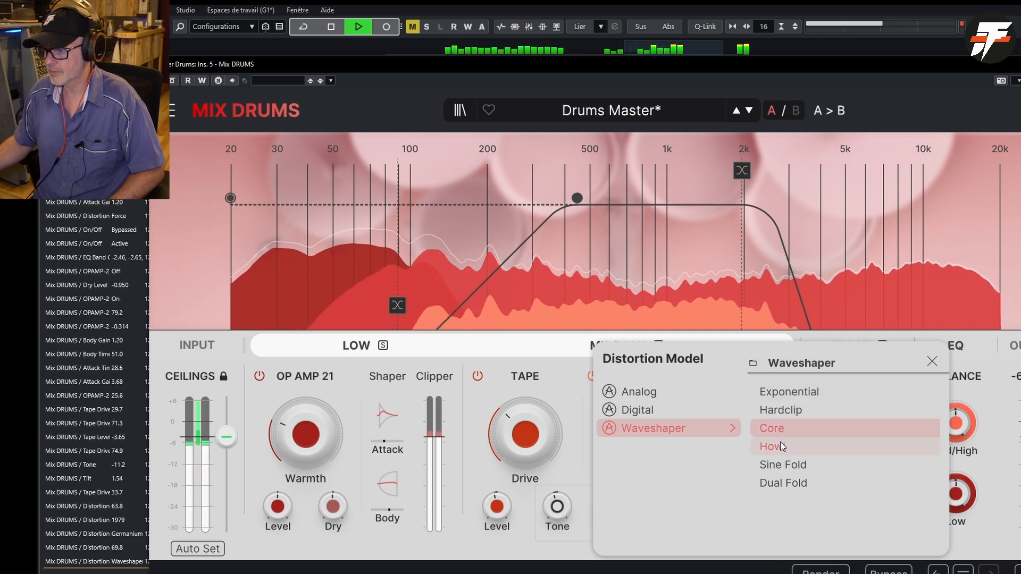
left_click(573, 380)
- Solo the Mid/High band briefly, and audition the Howl and Dual Fold waveshaper models
left_click(659, 346)
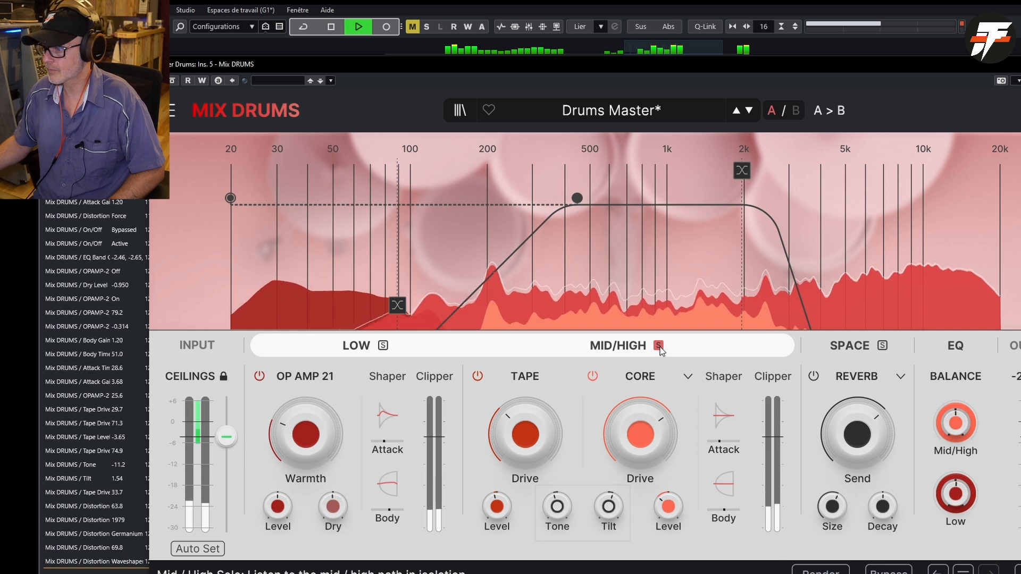
left_click(659, 348)
left_click(689, 377)
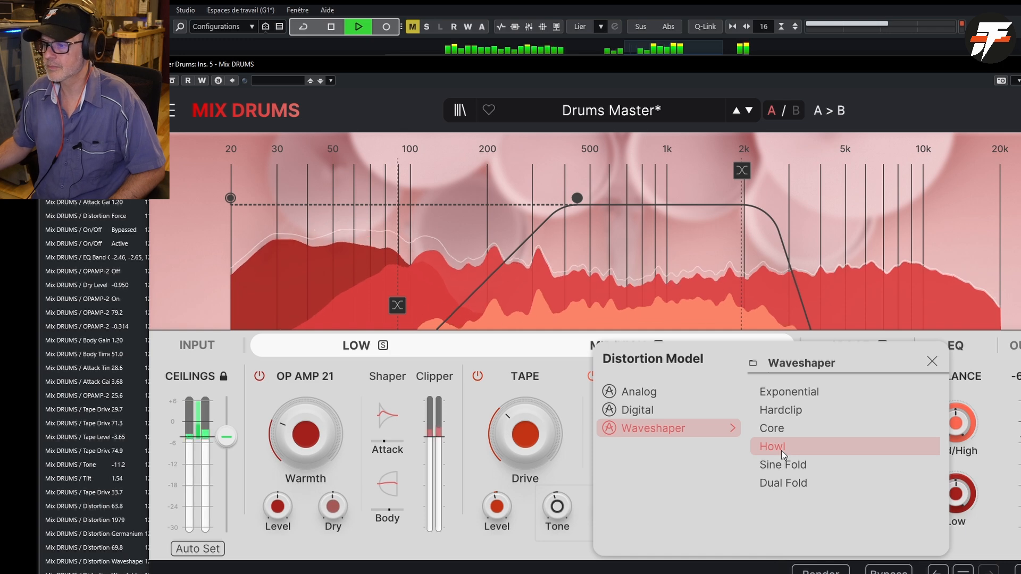
left_click(784, 484)
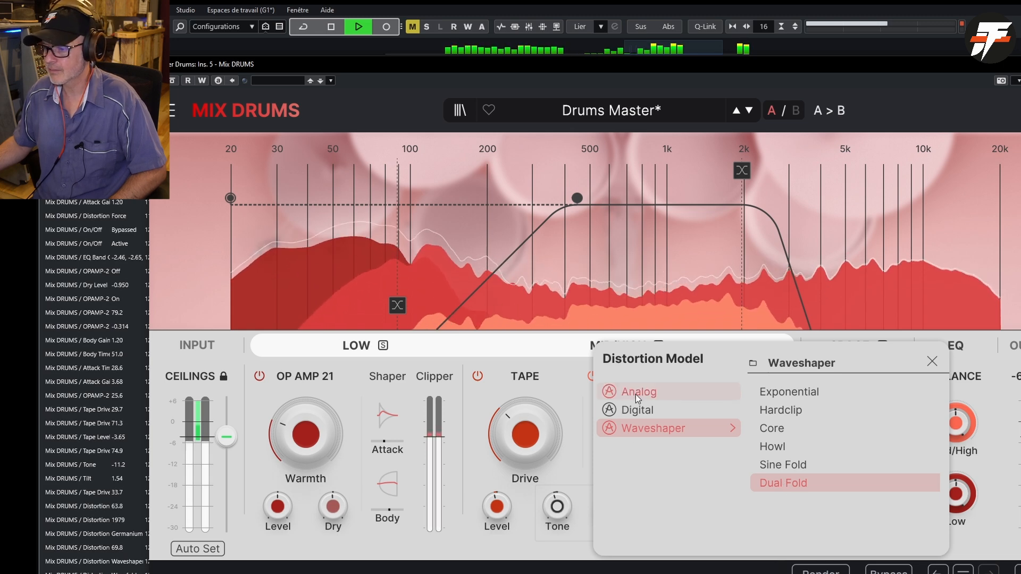
- Stop playback, lower the distortion crossover frequency to 622 Hz, and restart playback
key("space")
left_click(568, 391)
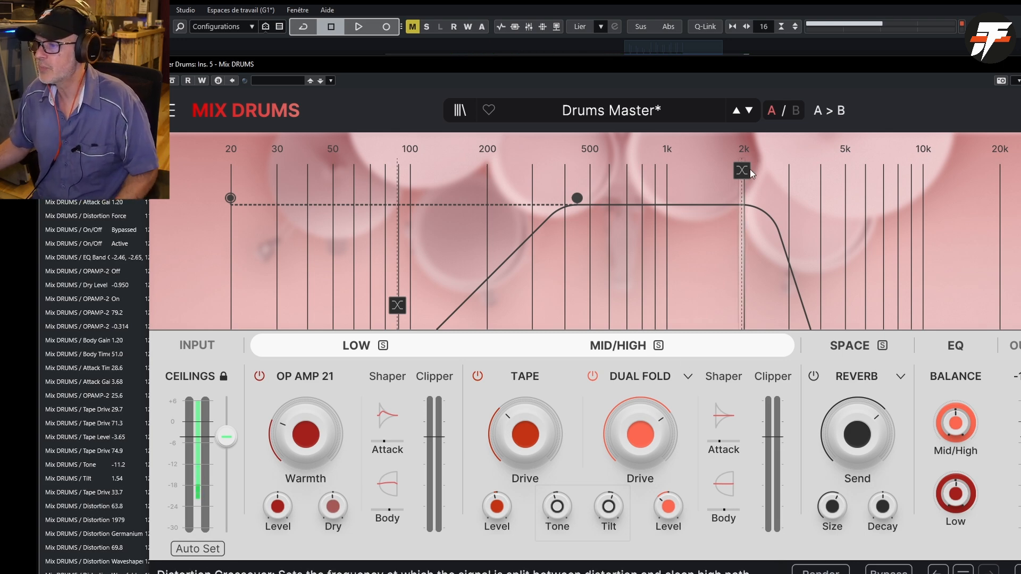
left_click_drag(742, 179, 609, 179)
key("space")
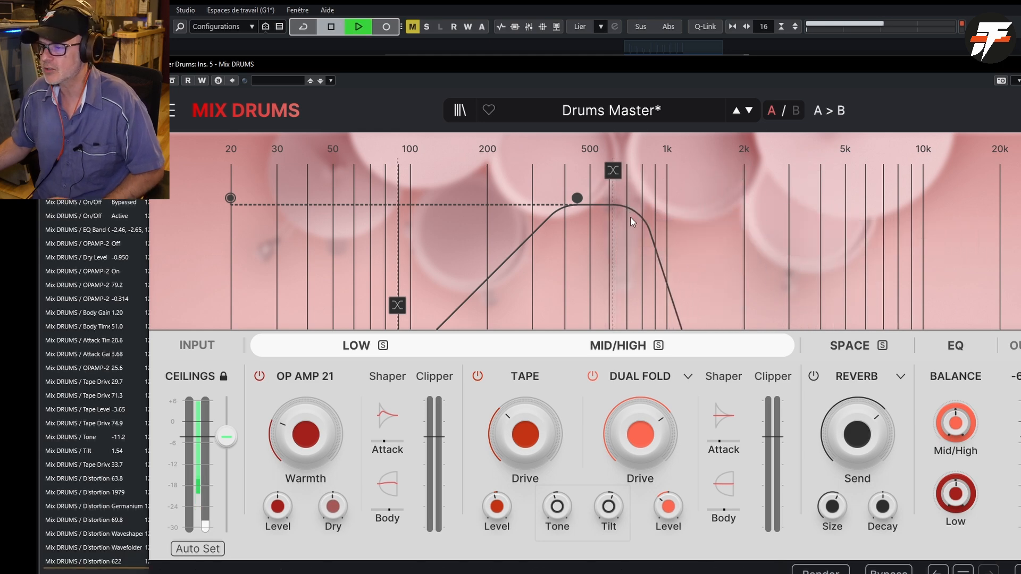
- Set the Dual Fold distortion's Drive to 90.2 % and raise the distortion crossover frequency to 7802 Hz
mouse_move(614, 168)
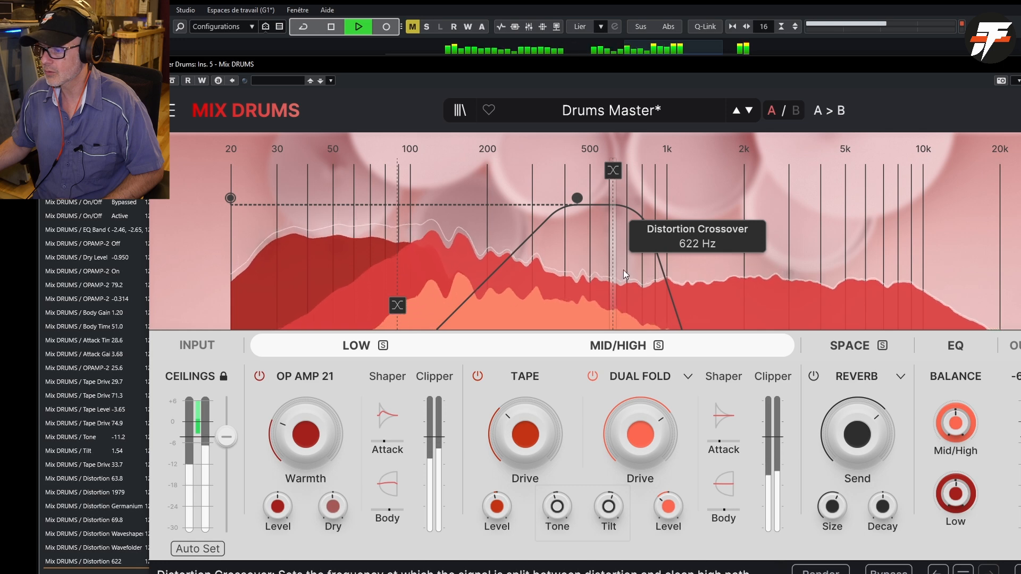
mouse_move(629, 430)
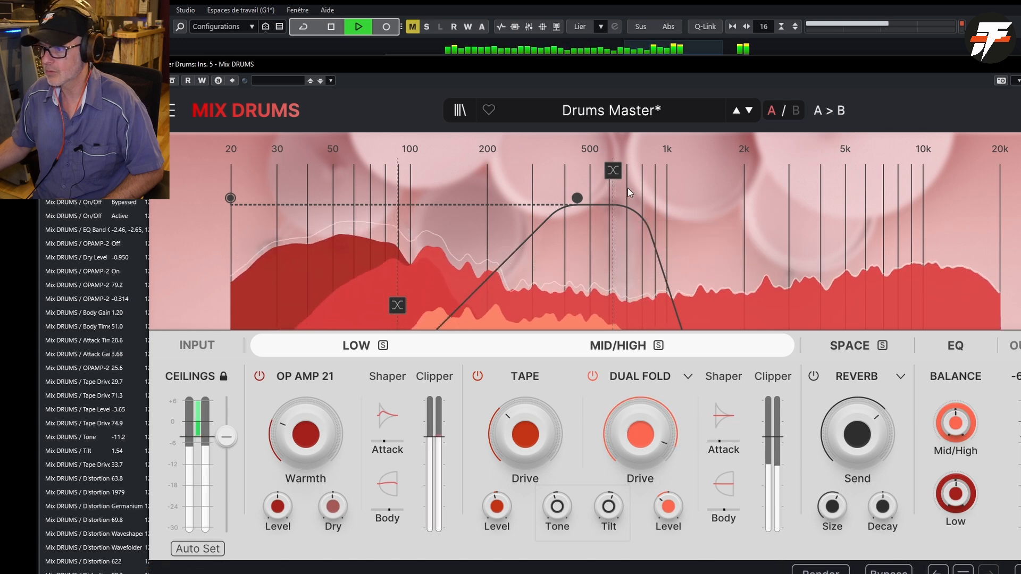
left_click_drag(612, 174, 895, 231)
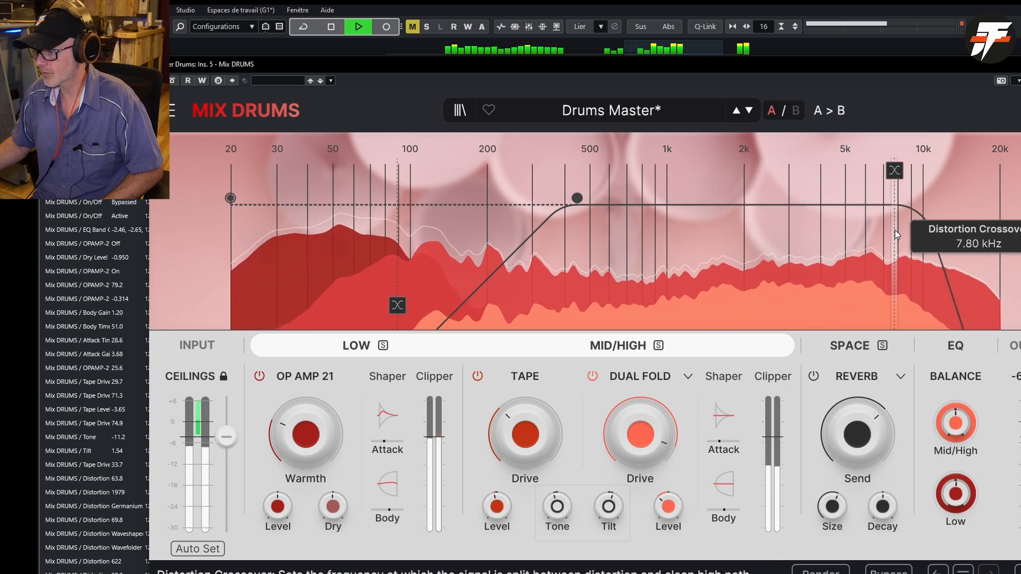
- Audition the Howl, Hardclip and Exponential waveshaper models with the raised distortion crossover
left_click(659, 381)
left_click(784, 449)
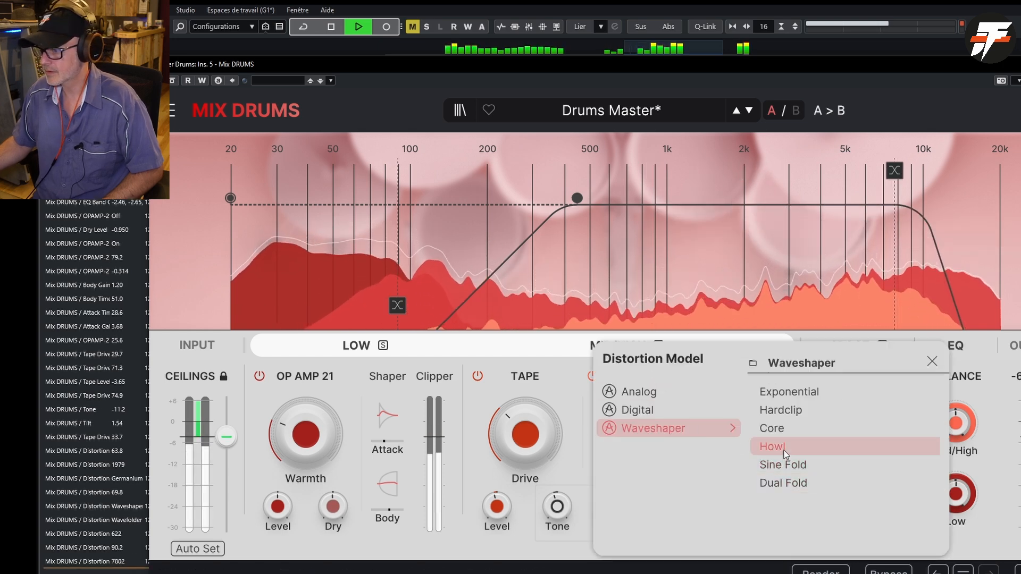
left_click(776, 416)
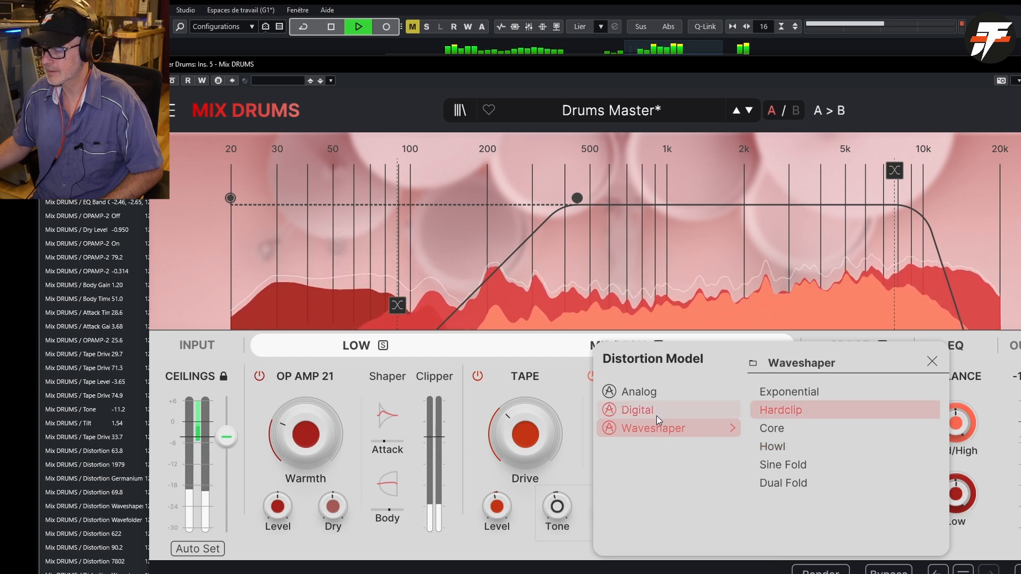
left_click(803, 394)
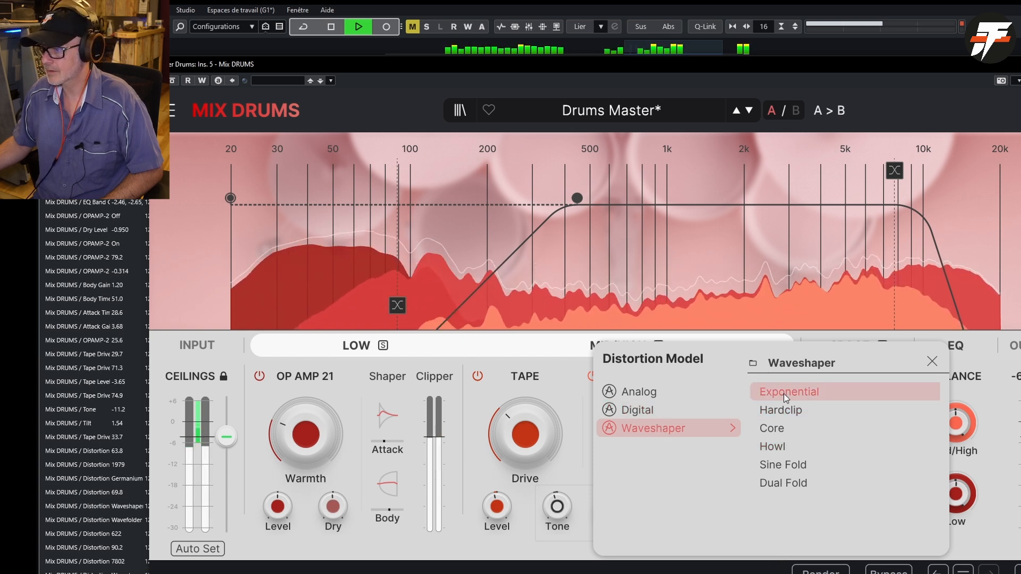
- Compare the Rate Crush, Germanium I and Thick distortion models, and keep Germanium I for the Mid/High band
left_click(651, 409)
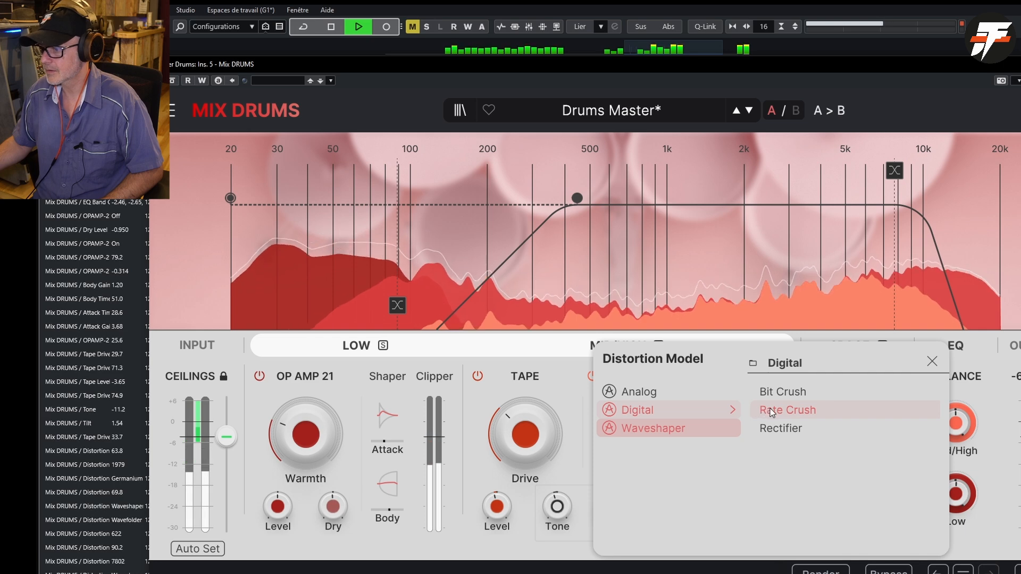
left_click(771, 412)
left_click(639, 392)
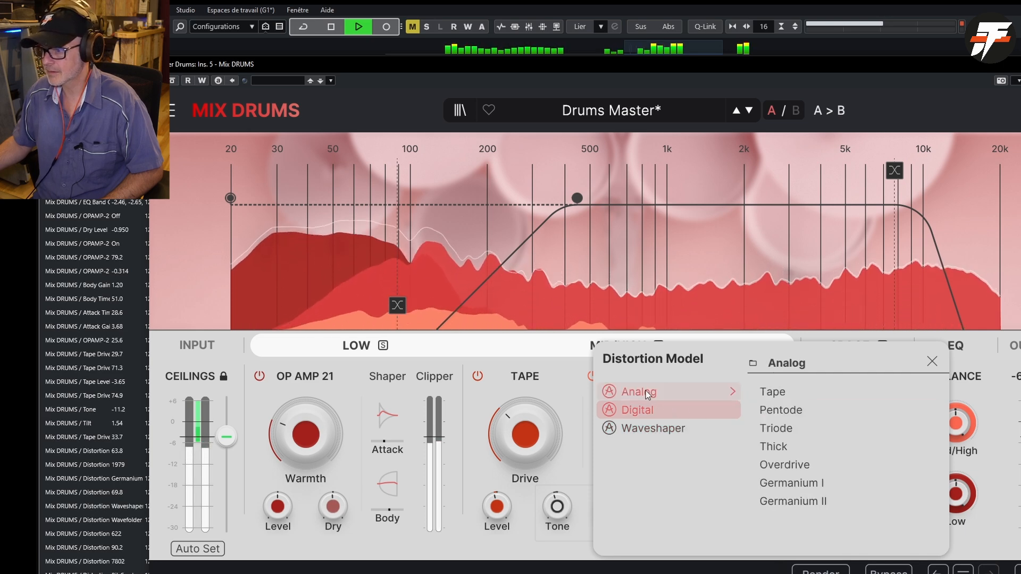
left_click(805, 490)
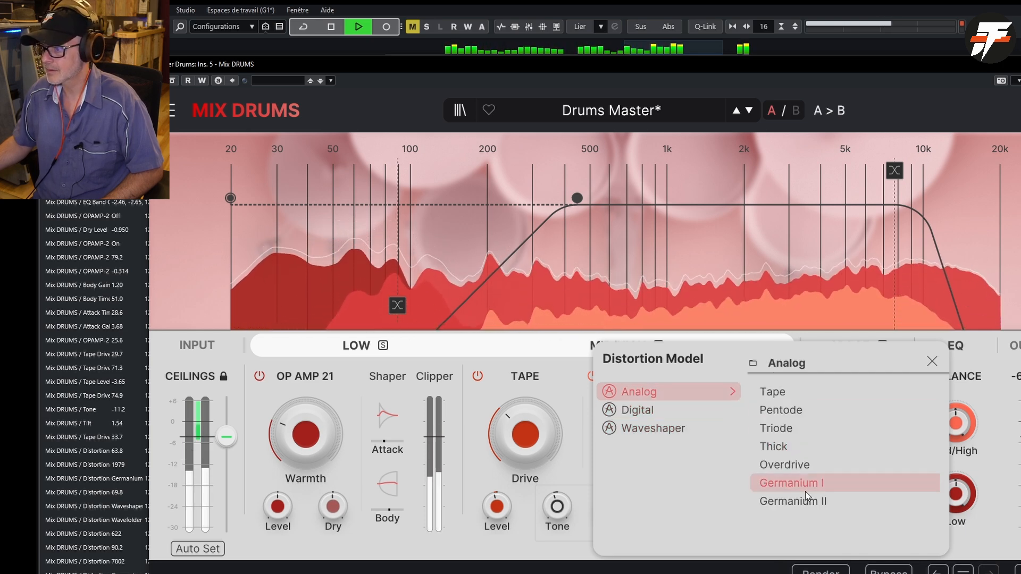
left_click(806, 451)
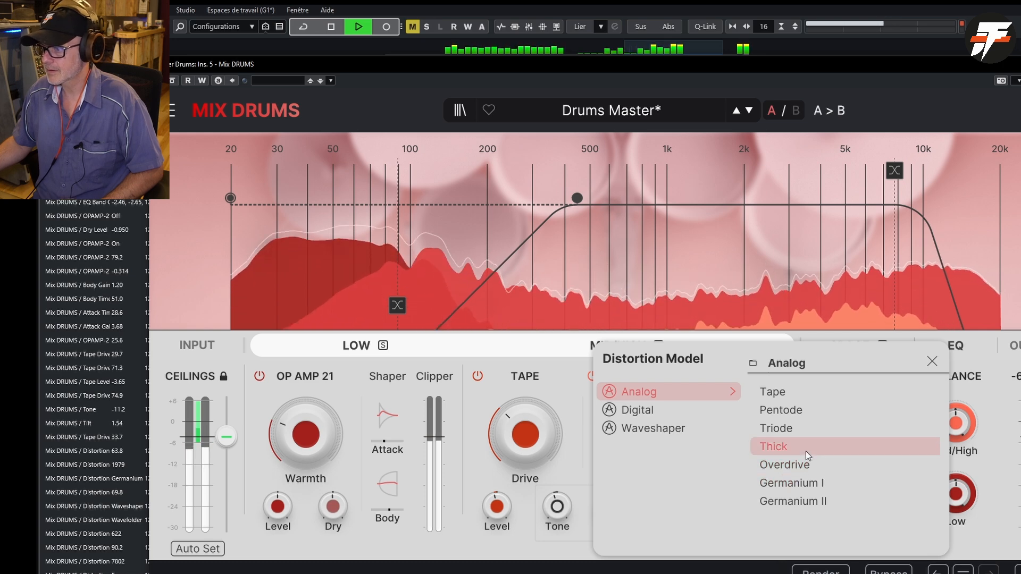
left_click(809, 481)
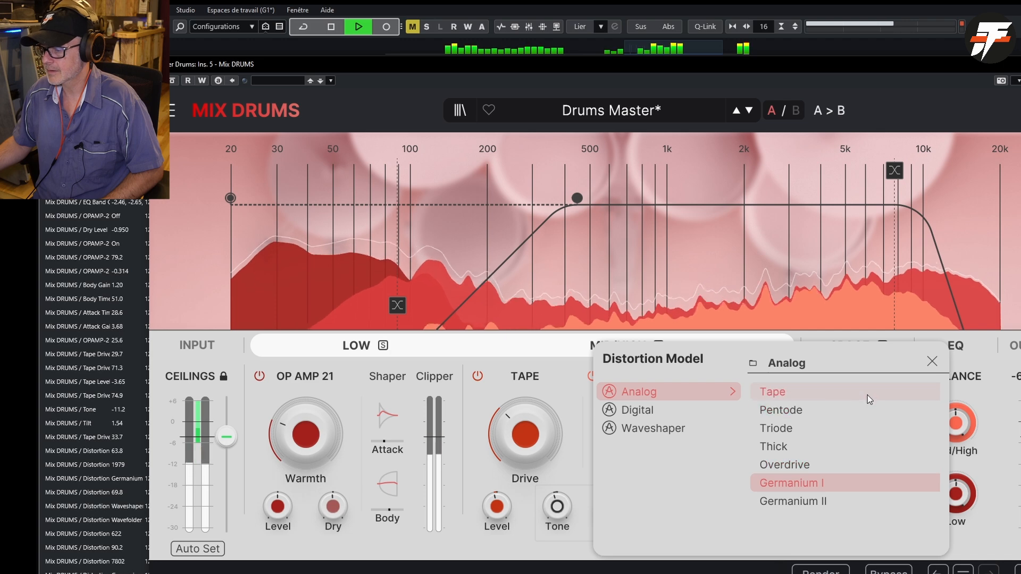
- Stop playback, close the distortion model list, and set the Germanium I Drive to 35.8 % with playback running again
key("space")
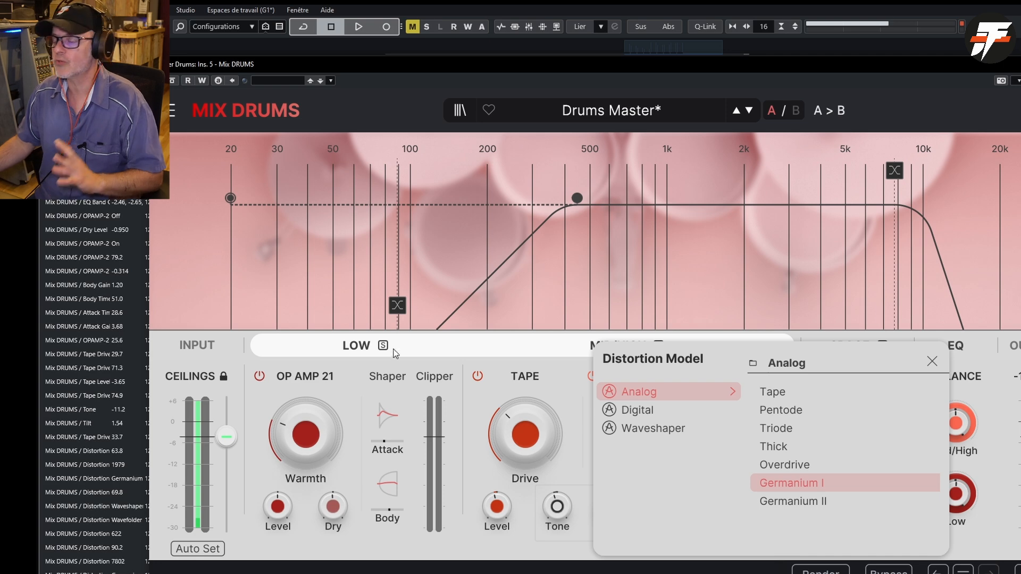
left_click(932, 363)
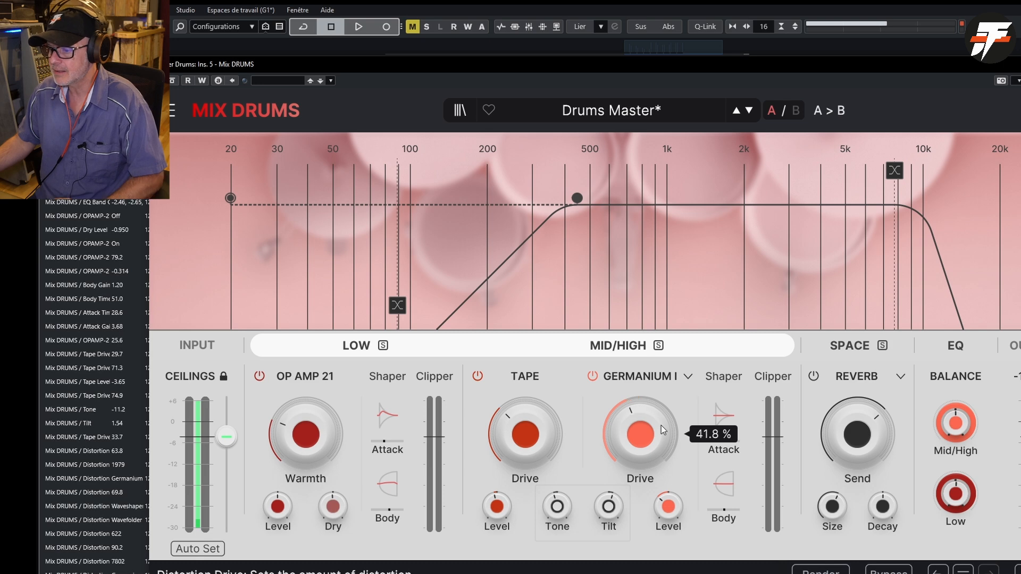
key("space")
scroll(652, 426, "down", 3)
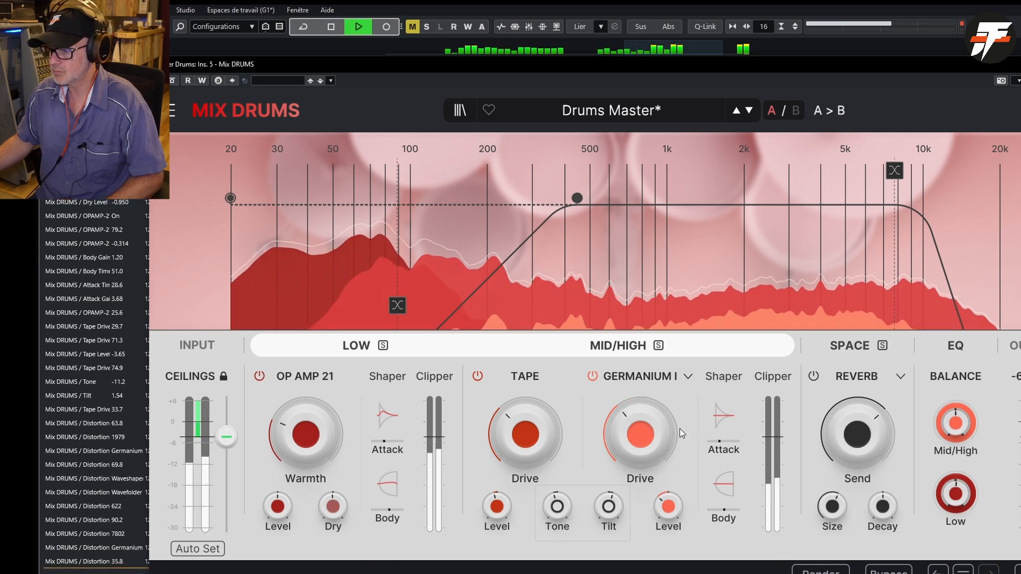
- Set the Mid/High shaper's Attack gain to 2.59 and Body gain to 0.940, and the distortion's Drive to 19.4 % and Level to -14.3 dB
left_click_drag(722, 418, 722, 452)
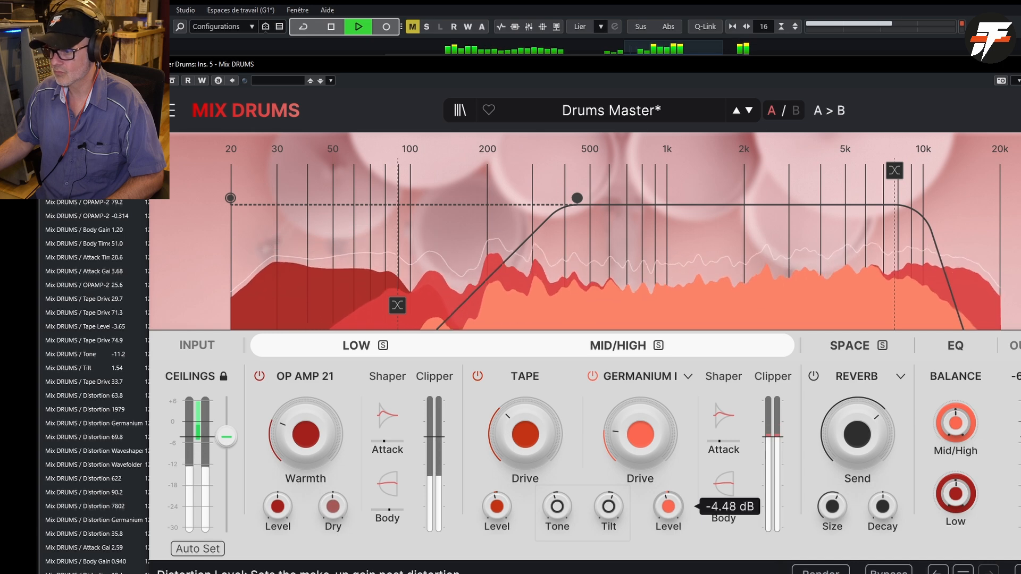
left_click_drag(668, 506, 668, 517)
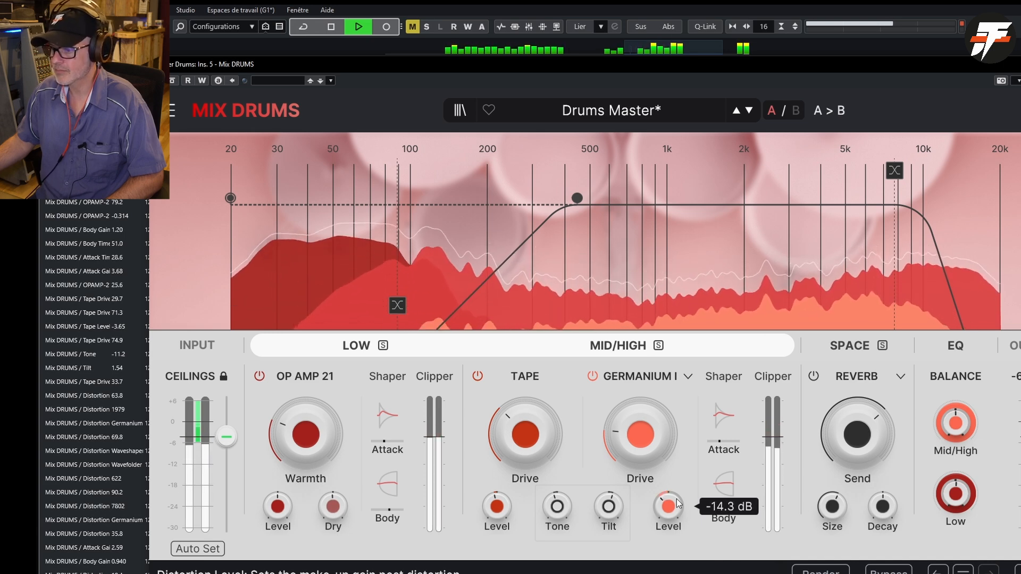
- Bypass the plugin and re-enable it to compare the dry and processed drum bus
left_click(171, 81)
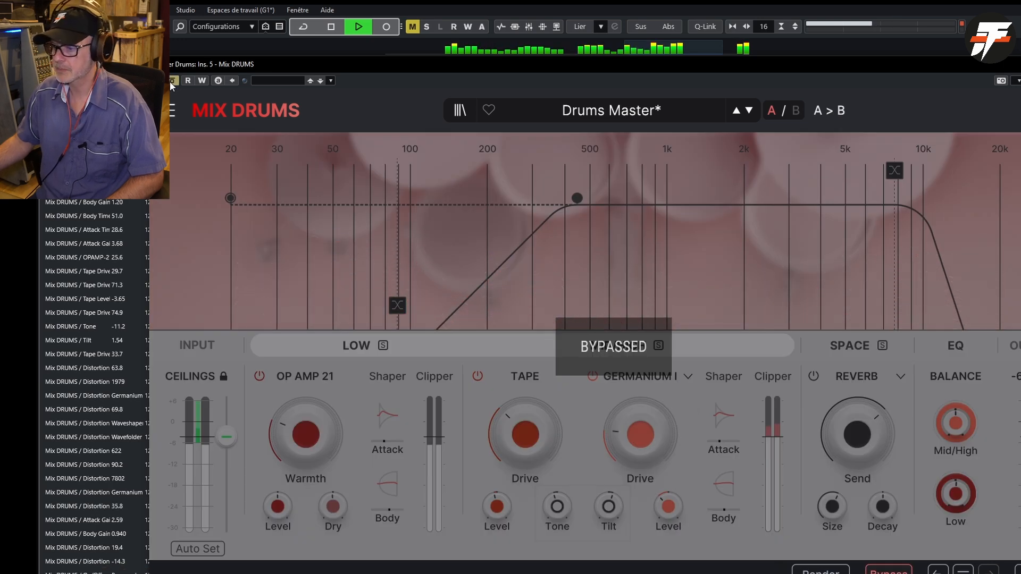
left_click(171, 80)
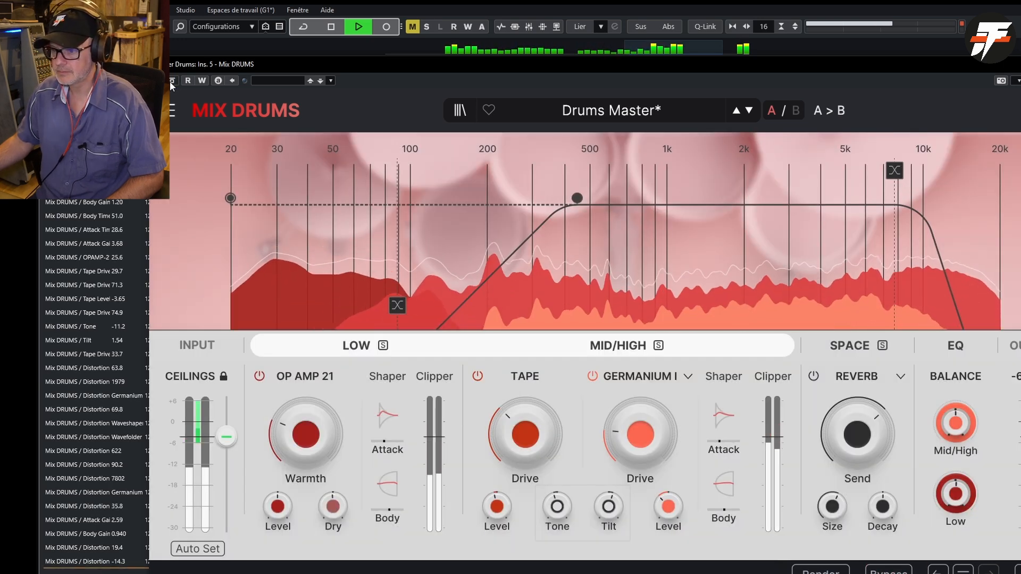
- Stop playback, set the Germanium I Drive to 17.0 % and the Tilt to 0.960 dB, and restart playback
key("space")
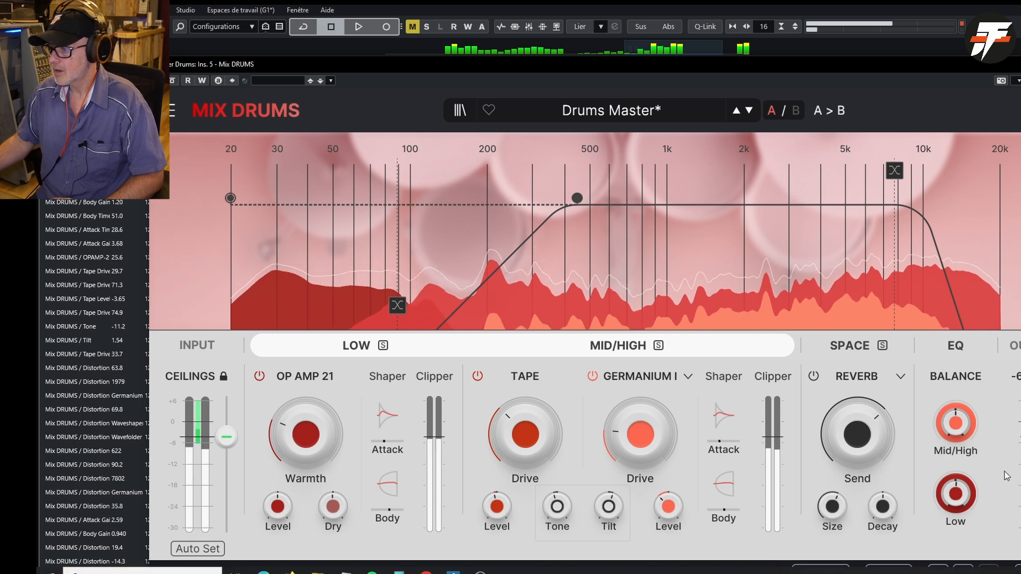
mouse_move(621, 426)
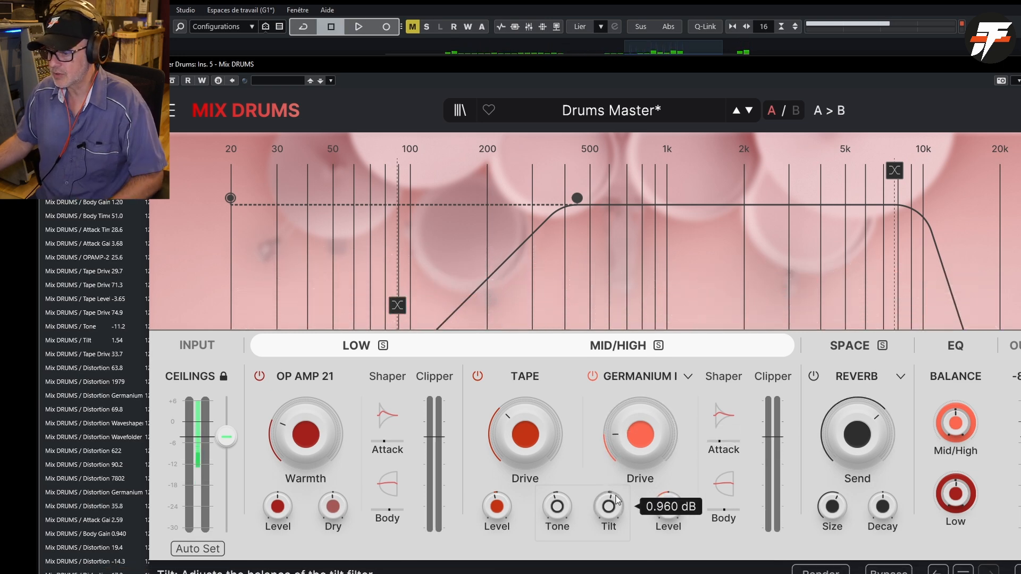
key("space")
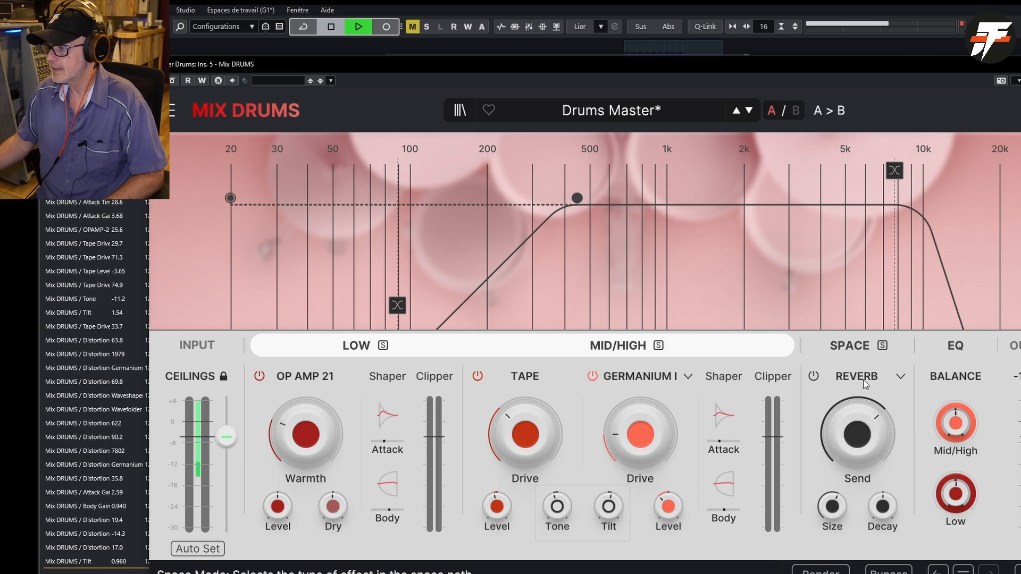
- Solo the Space section and raise the reverb's Send to 0.000 dB
left_click(885, 350)
mouse_move(853, 447)
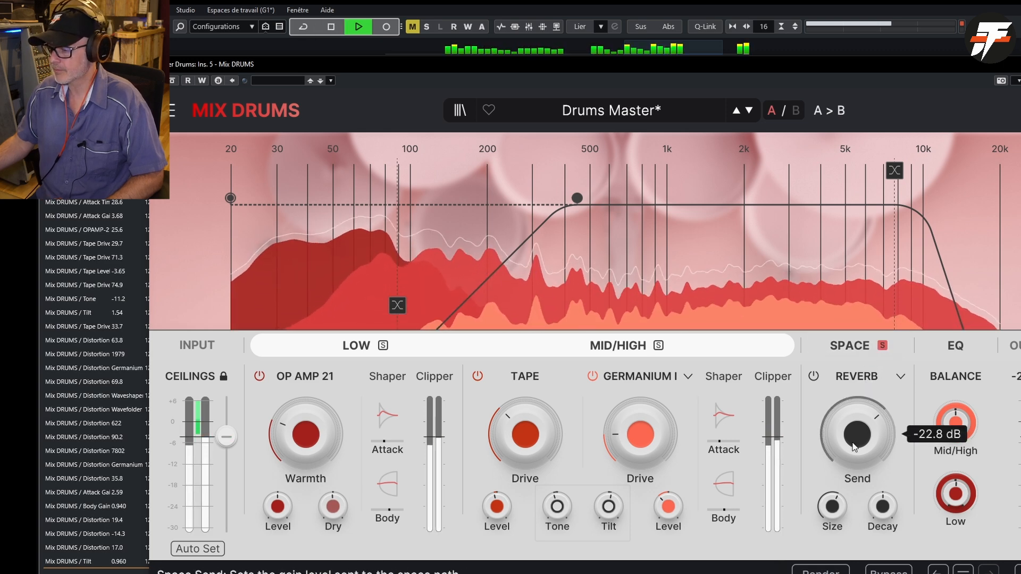
left_click_drag(854, 447, 853, 388)
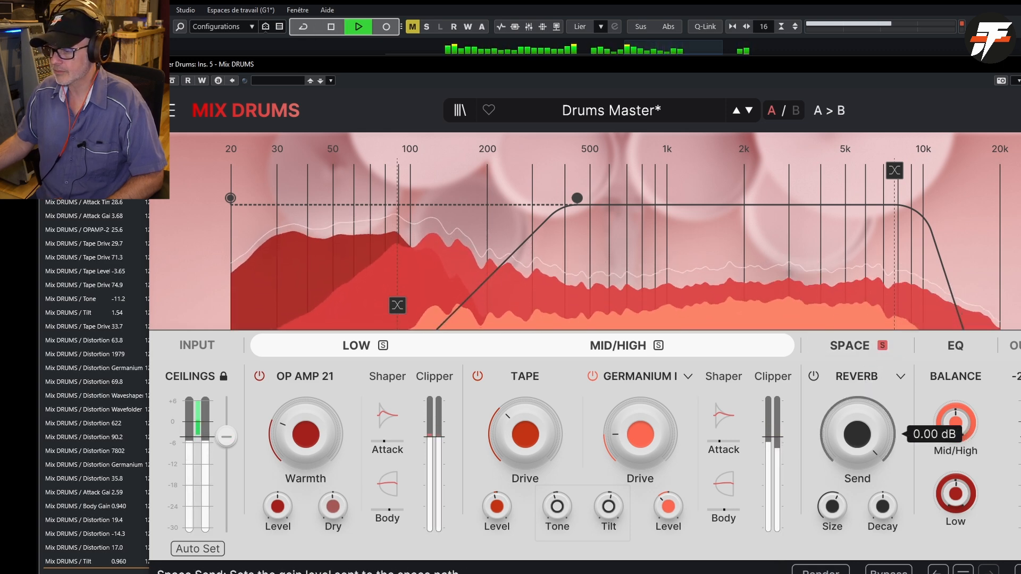
- Audition the Convo Reverb and Delay modes in the Space section, and settle on Tape Delay
left_click(899, 375)
left_click(899, 376)
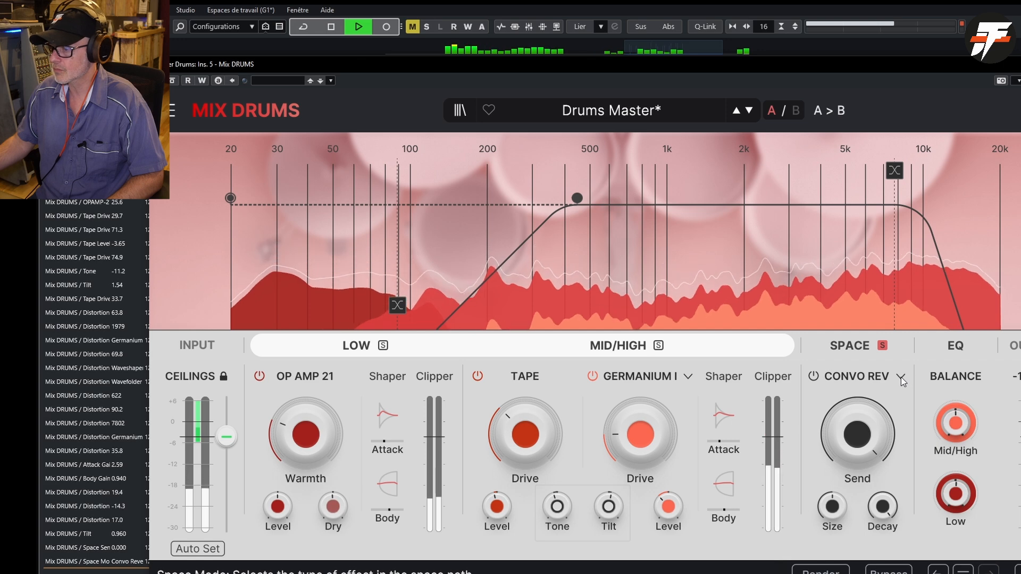
left_click(901, 377)
left_click(881, 395)
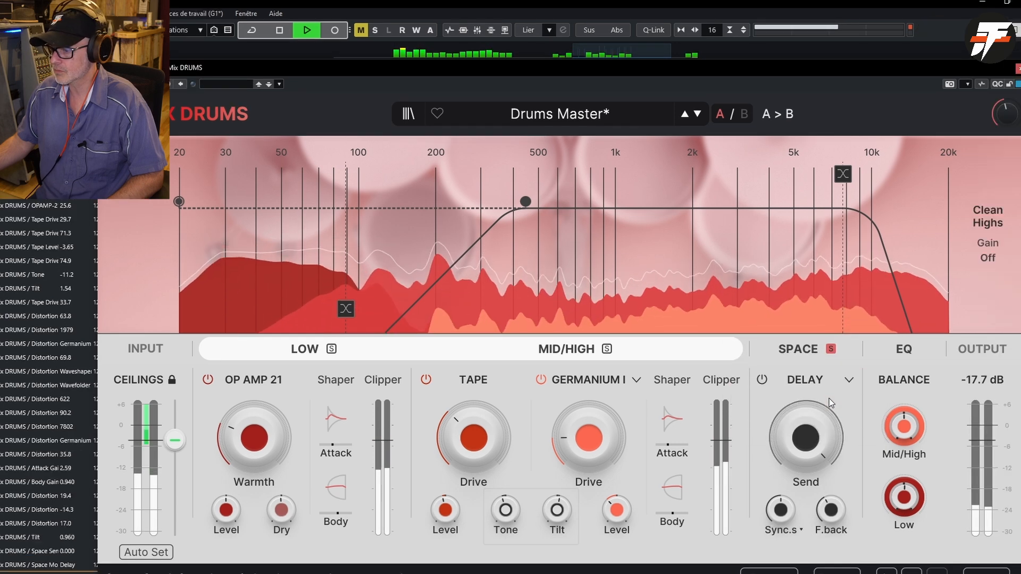
mouse_move(877, 412)
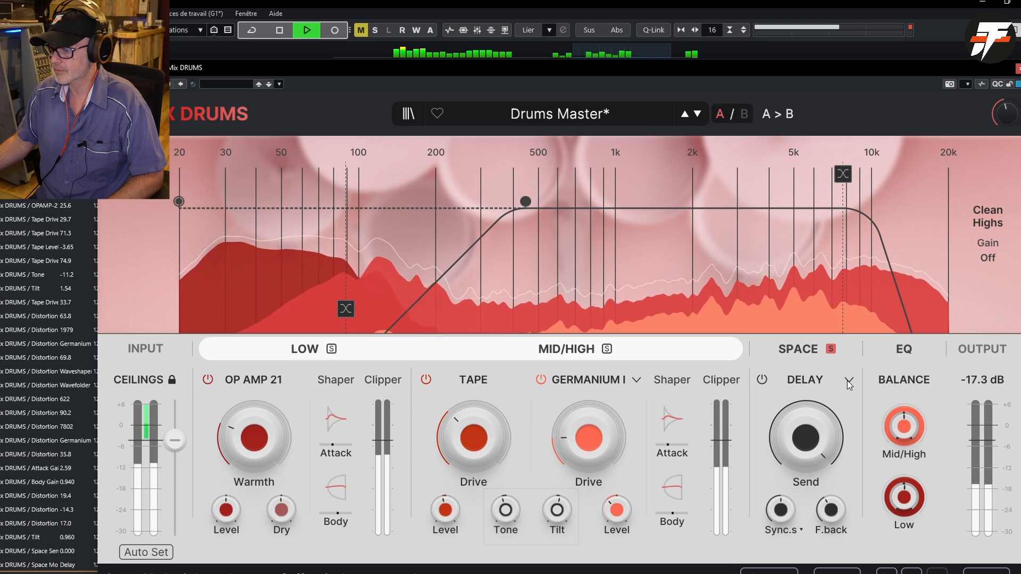
left_click(847, 381)
left_click(815, 423)
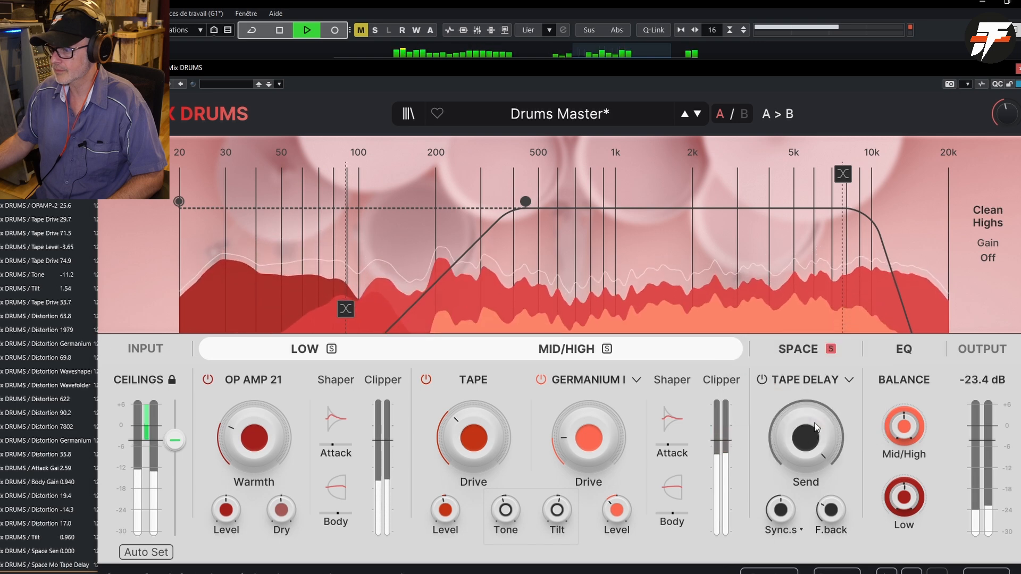
- Show the Space section's detailed settings, set the Tape Delay's Drive to 4.70 dB, and stop playback
mouse_move(774, 515)
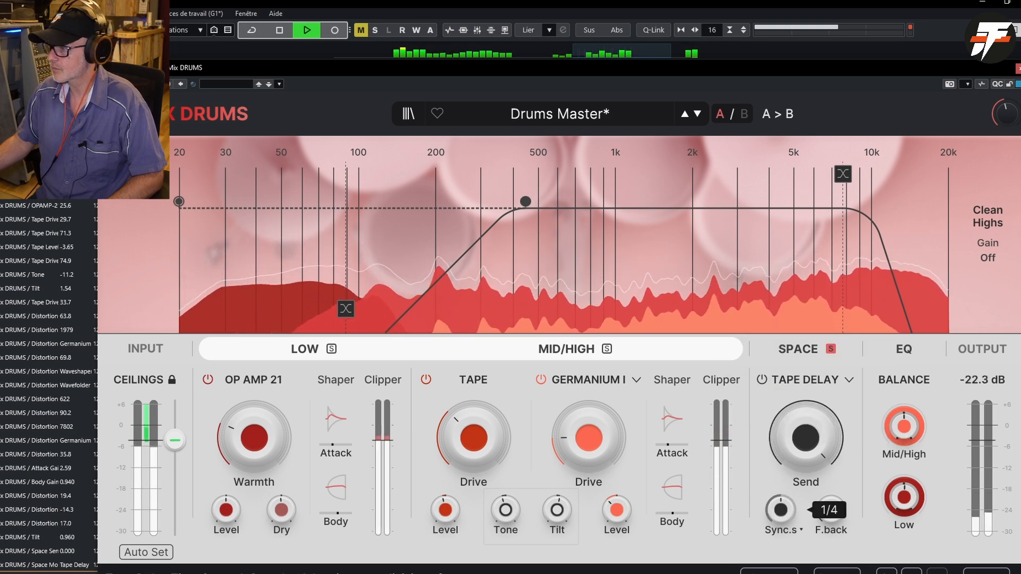
left_click(814, 351)
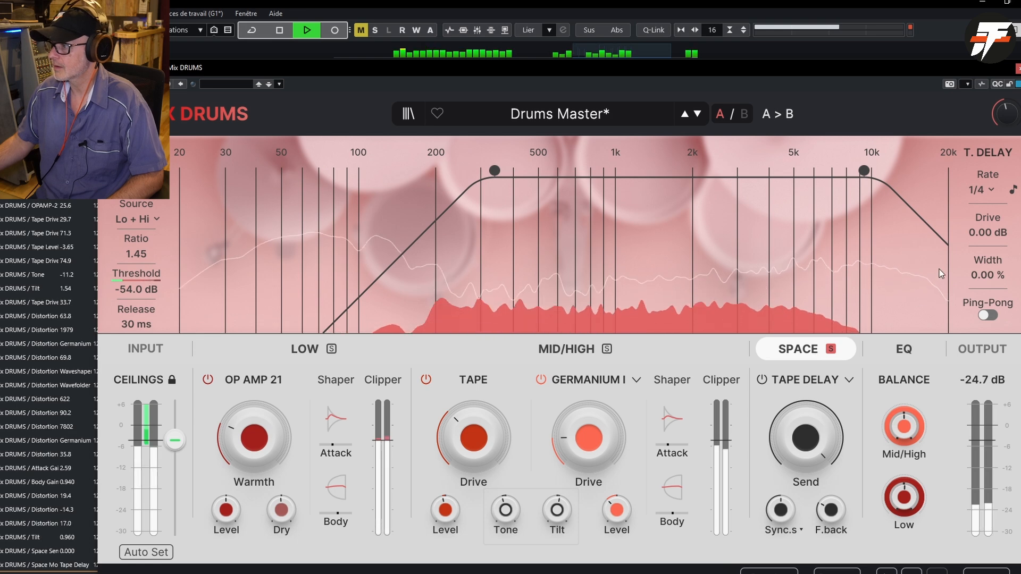
left_click_drag(984, 236, 984, 211)
key("space")
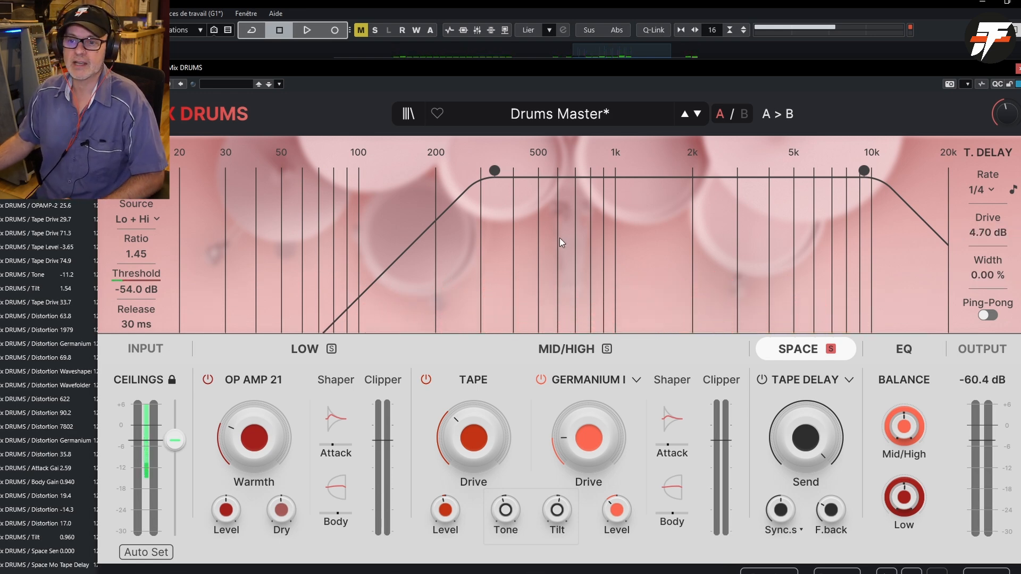
- Restart playback, set the Tape Delay's feedback to 58.0 %, turn off the Space solo and set the Send to -10.9 dB
key("space")
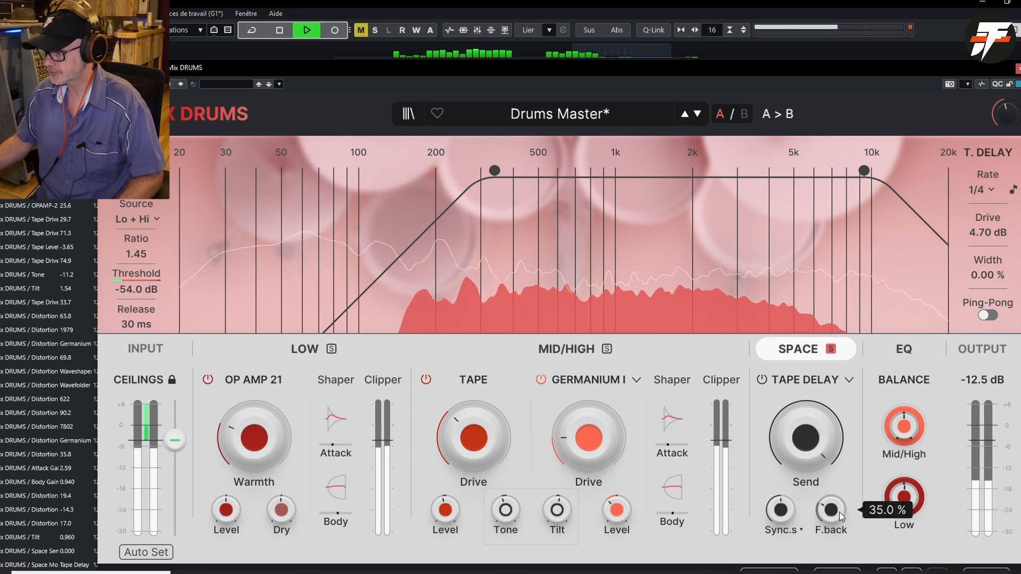
left_click_drag(830, 511, 831, 482)
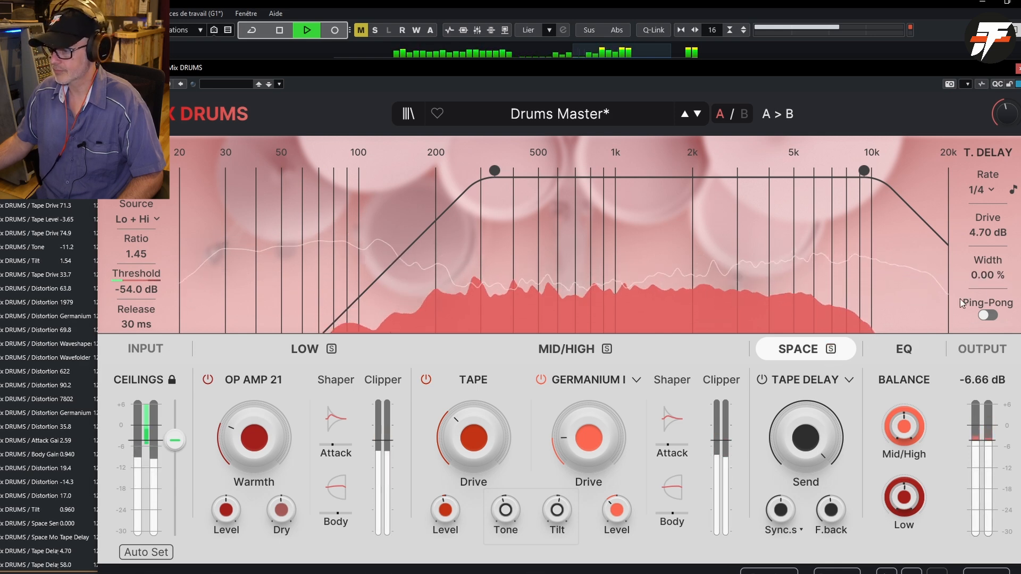
left_click_drag(816, 449, 816, 472)
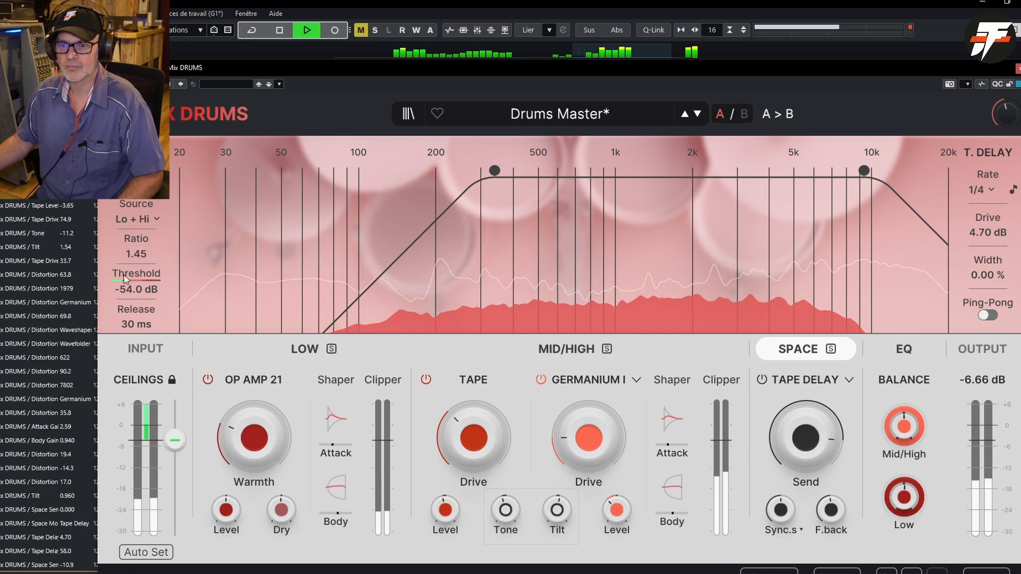
- Set the Space ducker's source to High, and try Gate and Tremolo as the dynamics module type
left_click(148, 221)
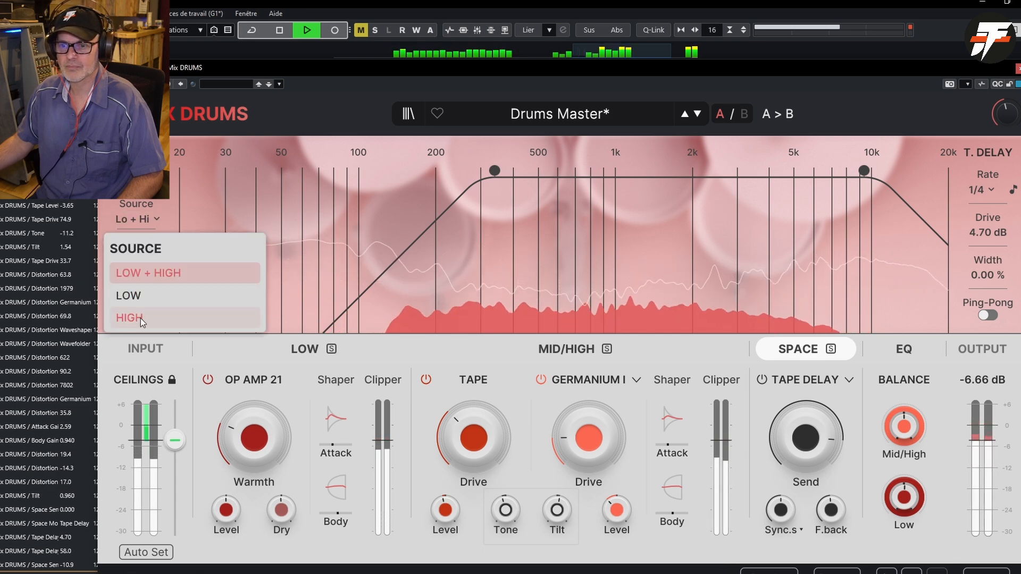
left_click(139, 320)
left_click(139, 183)
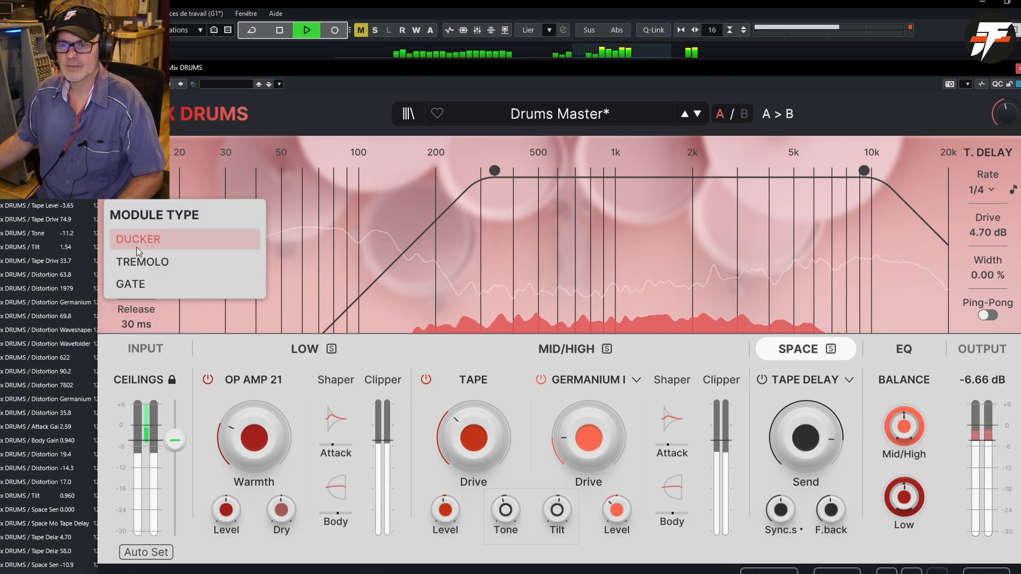
left_click(135, 285)
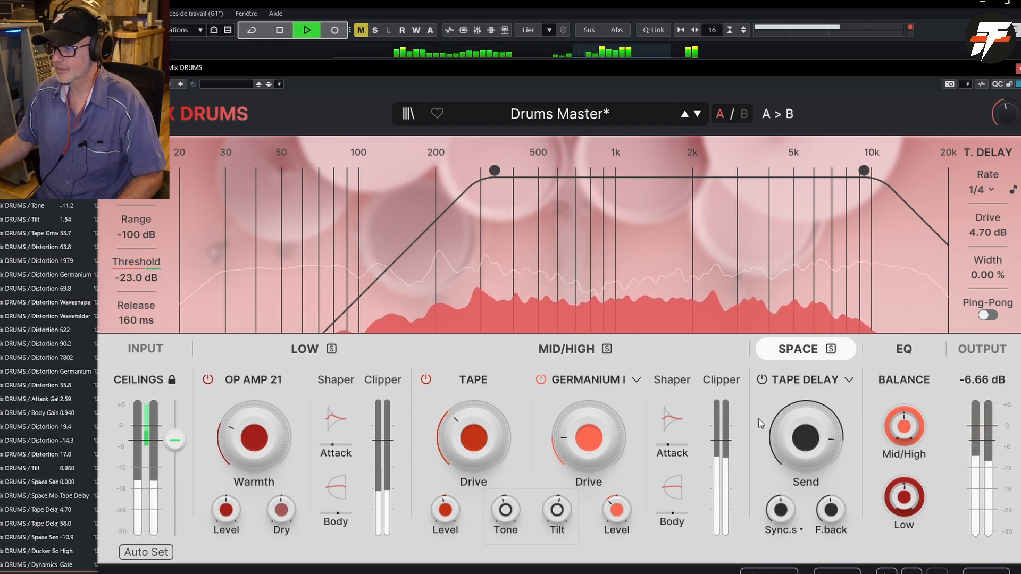
left_click(140, 184)
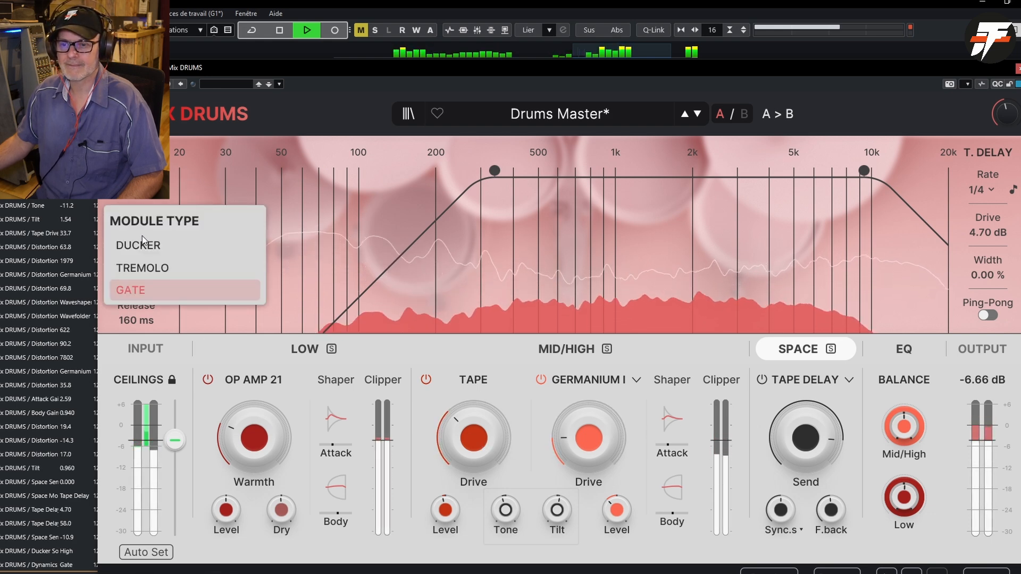
left_click(144, 263)
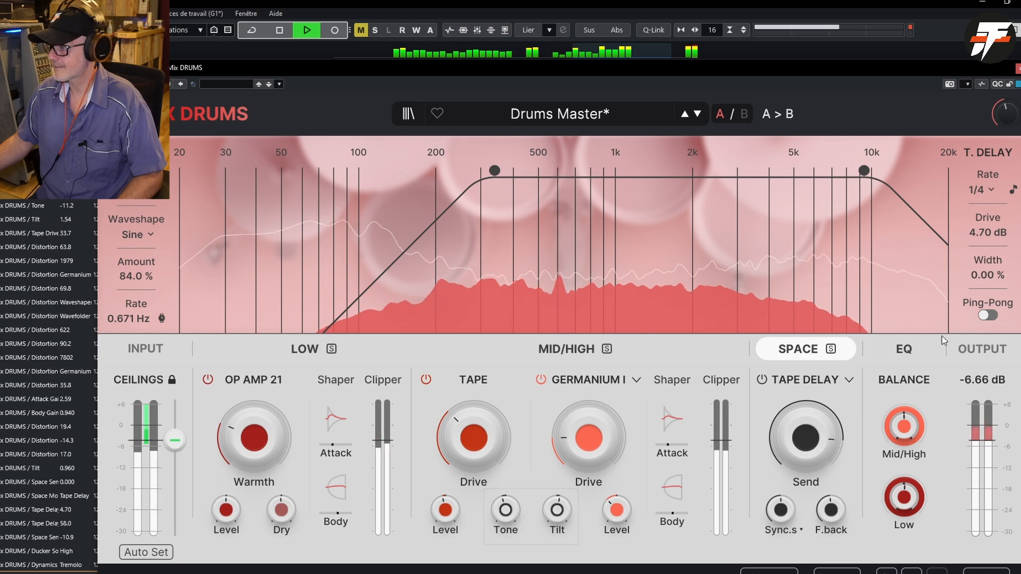
- Enable Ping-Pong on the Tape Delay, and switch the Space mode back to Reverb
left_click(989, 315)
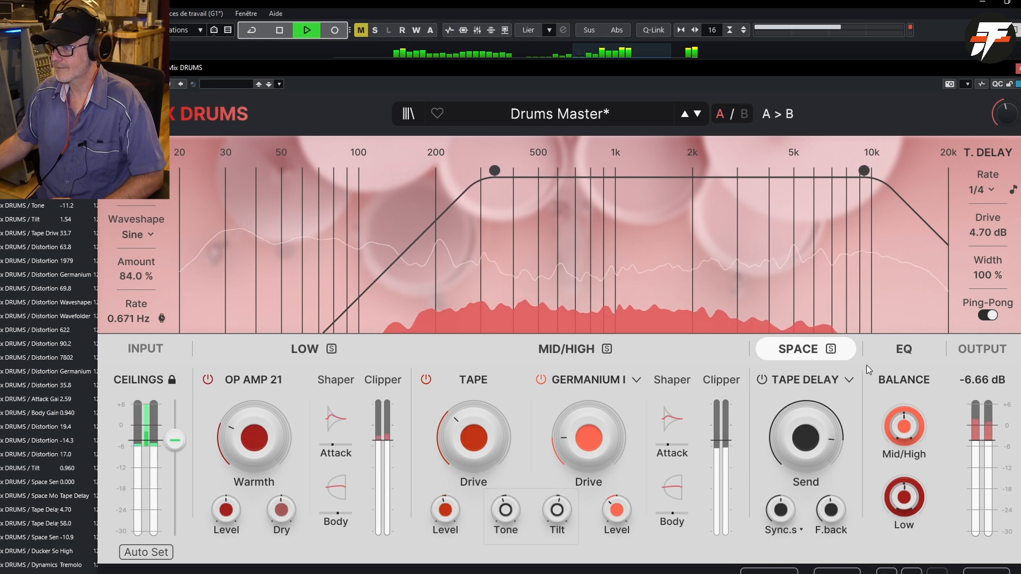
left_click(806, 383)
left_click(794, 359)
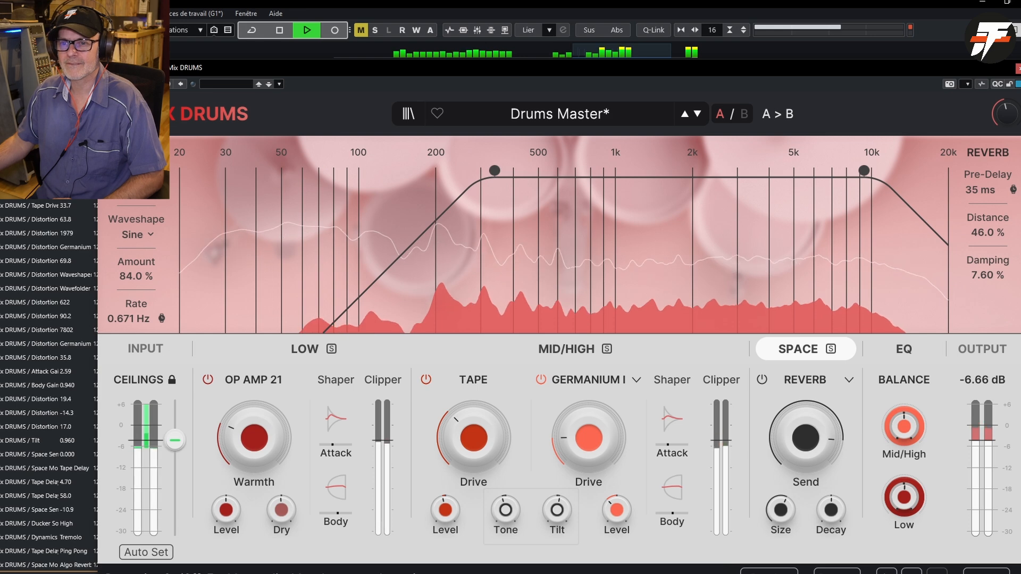
- Return the Space module type to Ducker and lower the reverb's high-frequency cutoff to 6400 Hz
left_click(138, 192)
left_click(139, 243)
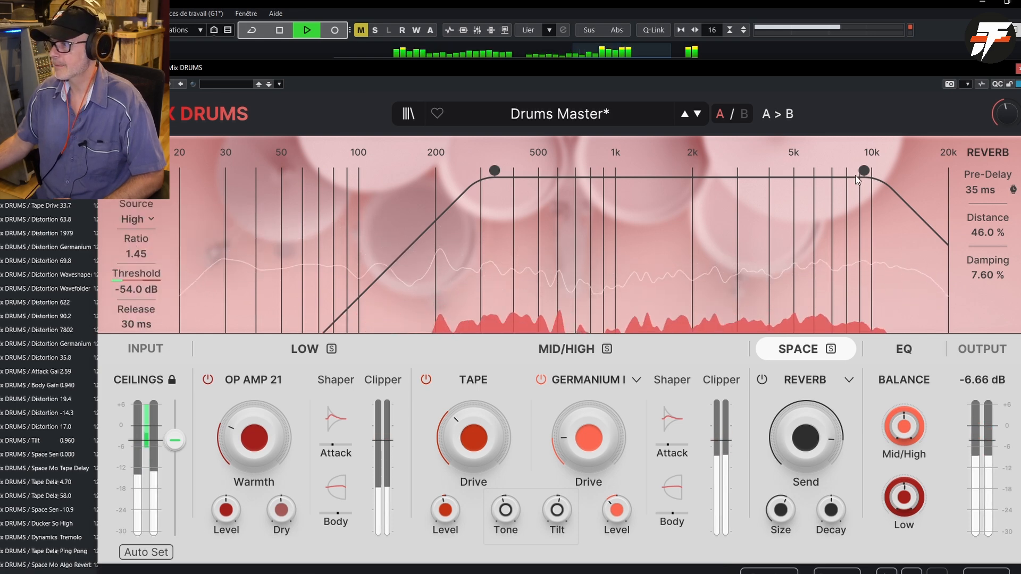
left_click_drag(863, 171, 822, 181)
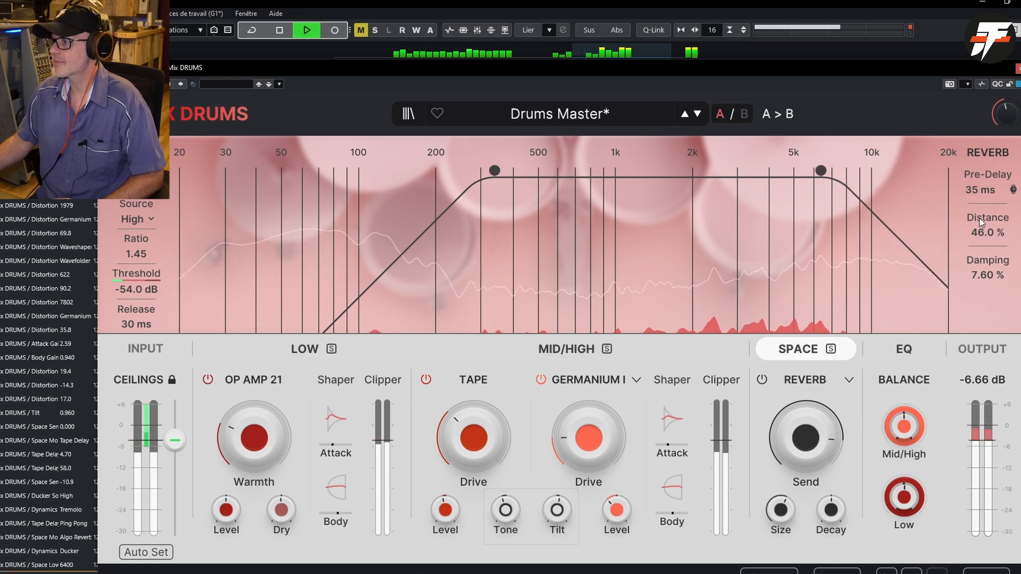
- Switch the Space reverb off and on again to compare the drums with and without it, and stop playback
left_click(766, 383)
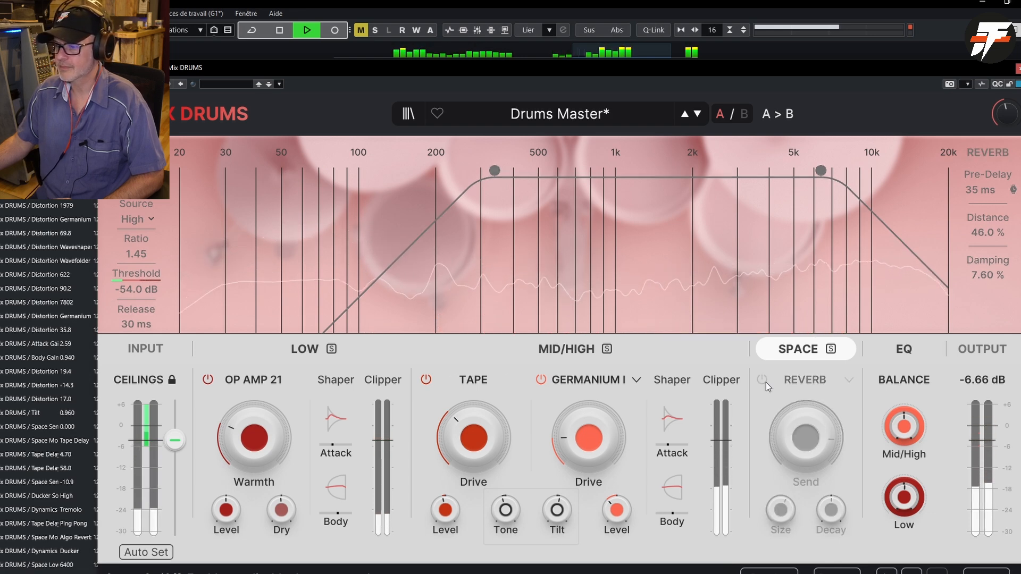
left_click(766, 382)
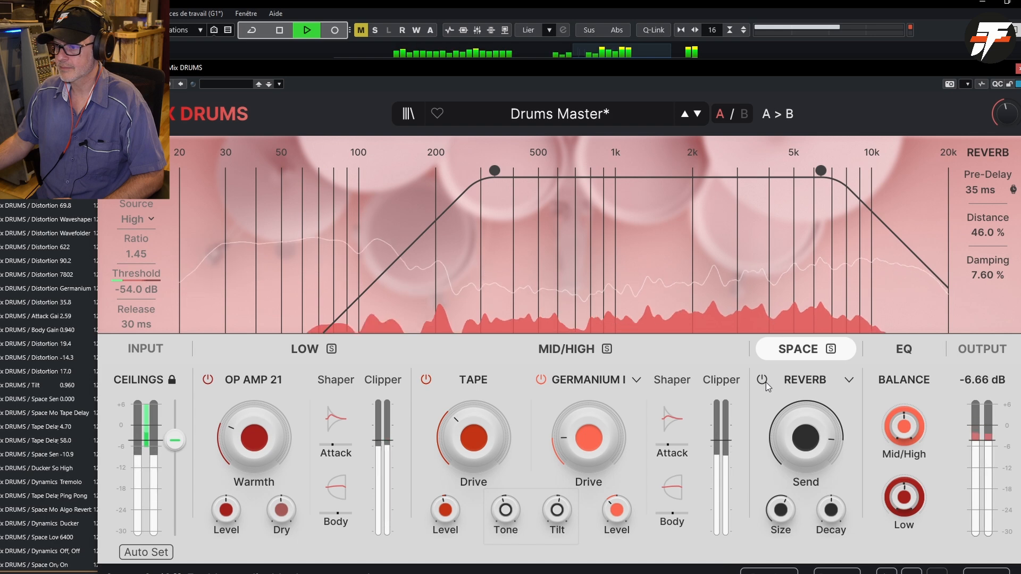
key("space")
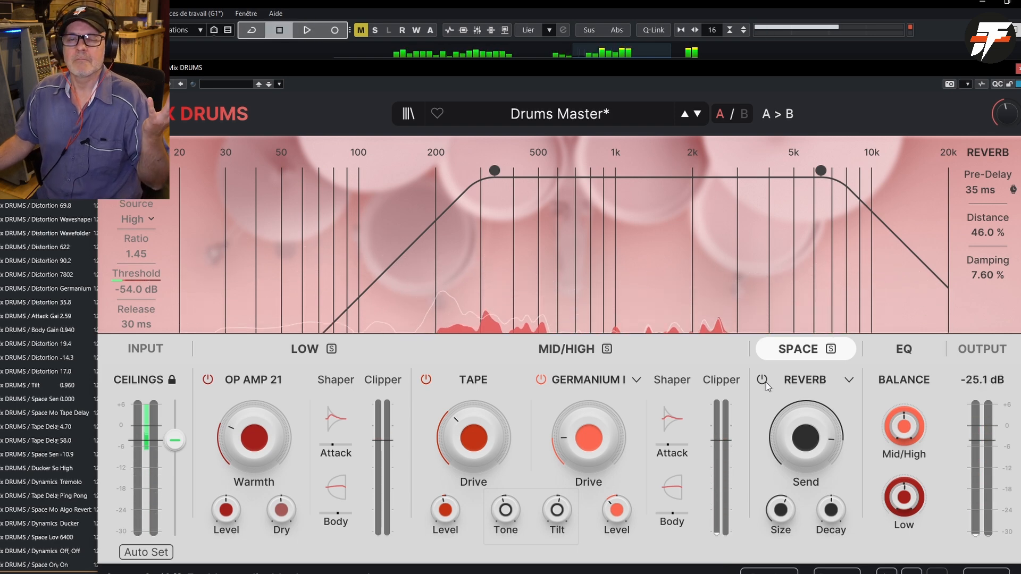
- Restart playback, reduce the reverb's Send to -14.6 dB, and stop playback again
mouse_move(825, 418)
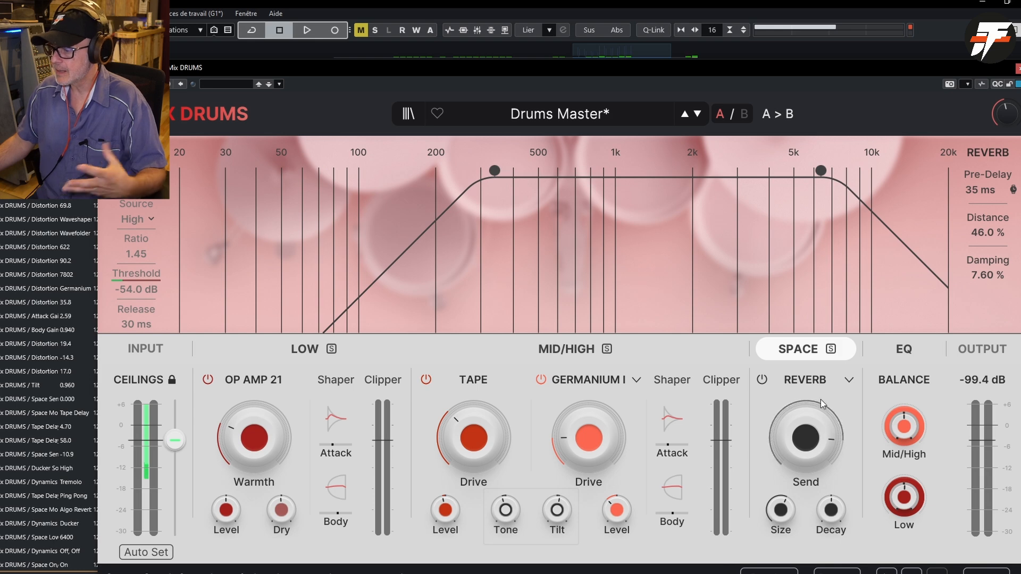
mouse_move(812, 438)
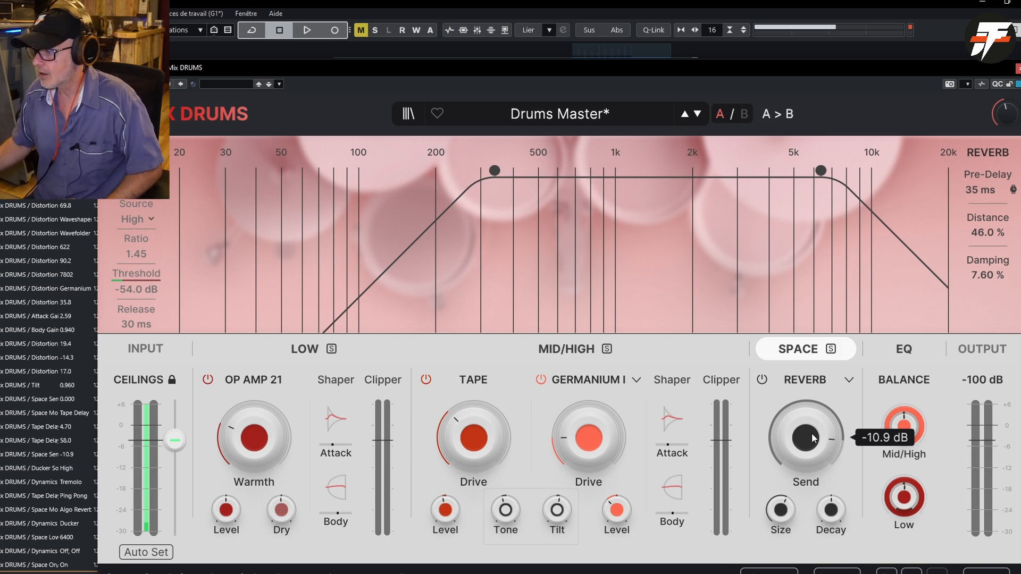
key("space")
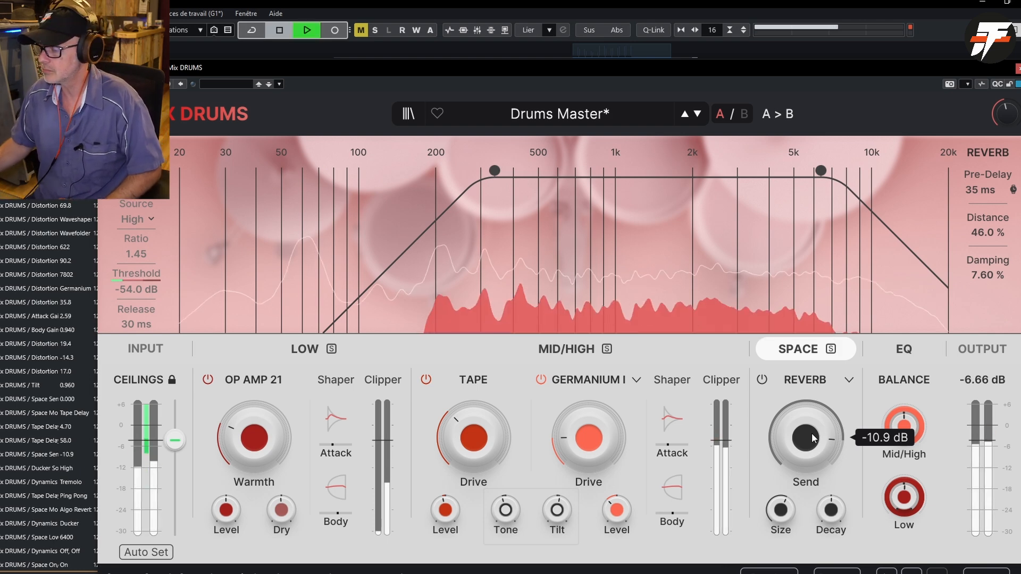
mouse_move(806, 438)
left_mouse_down()
mouse_move(806, 489)
mouse_move(806, 443)
left_mouse_up()
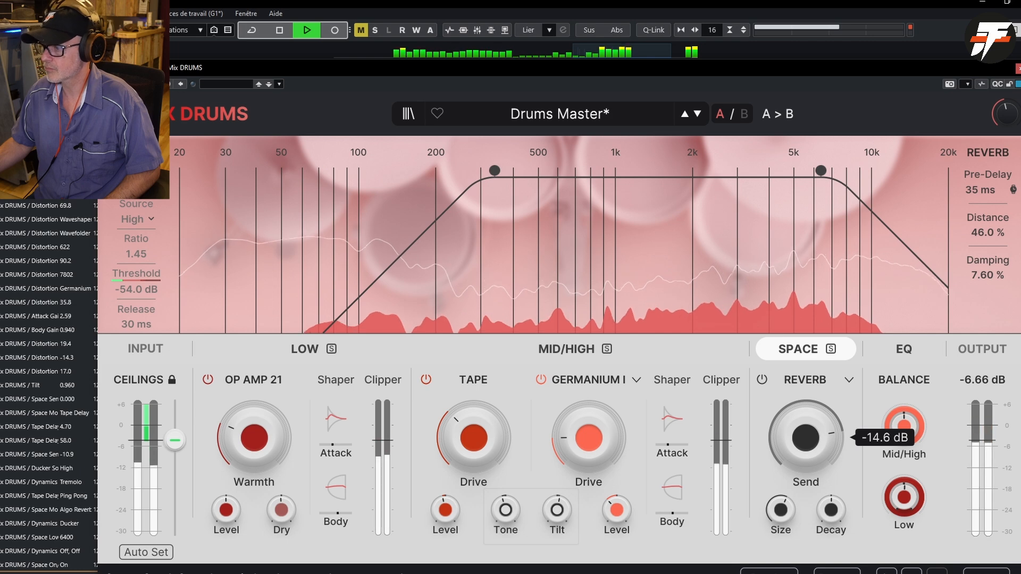
- With playback running, set EQ band 1 to 142 Hz, 1.43 dB gain and Q 4.73, trying the bell shape before restoring low shelf
left_click(906, 350)
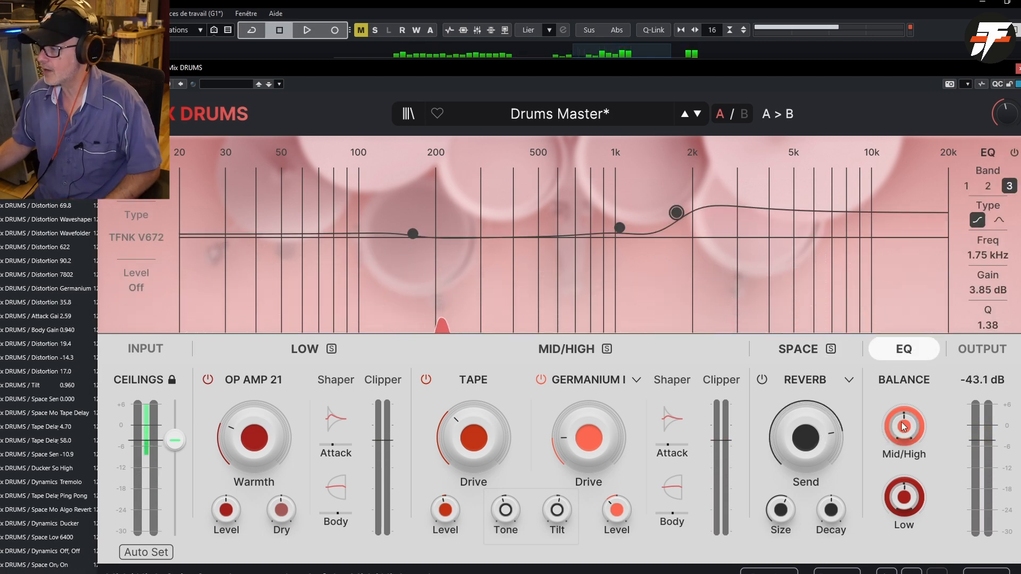
key("space")
mouse_move(412, 234)
left_mouse_down()
mouse_move(417, 197)
mouse_move(402, 226)
left_mouse_up()
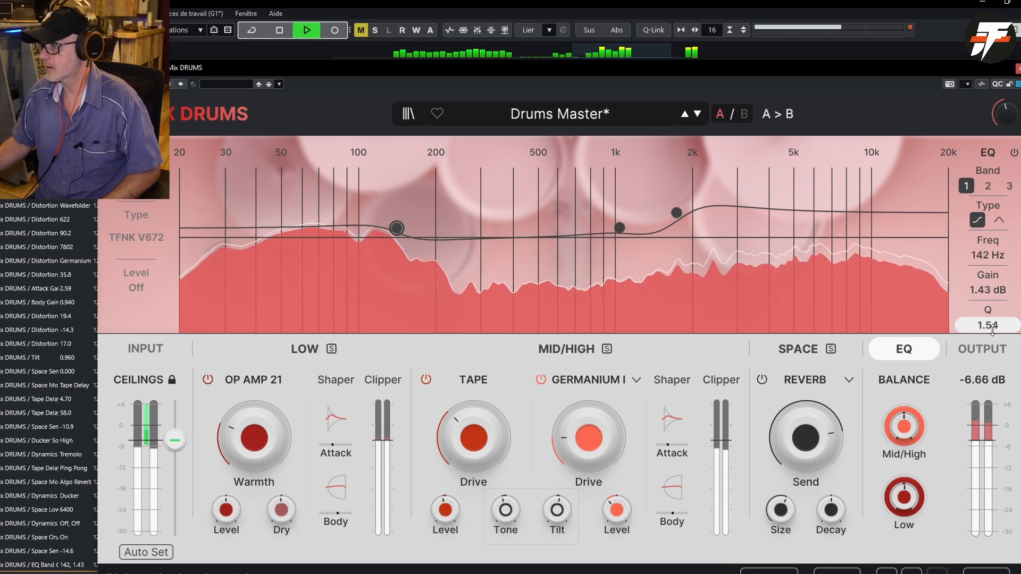
left_click_drag(993, 329, 985, 297)
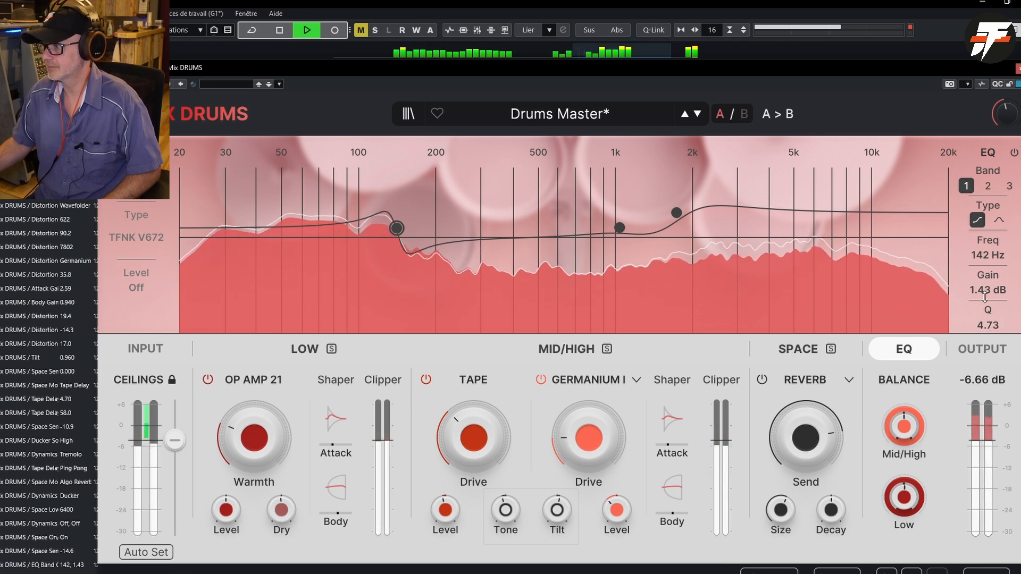
left_click(1000, 219)
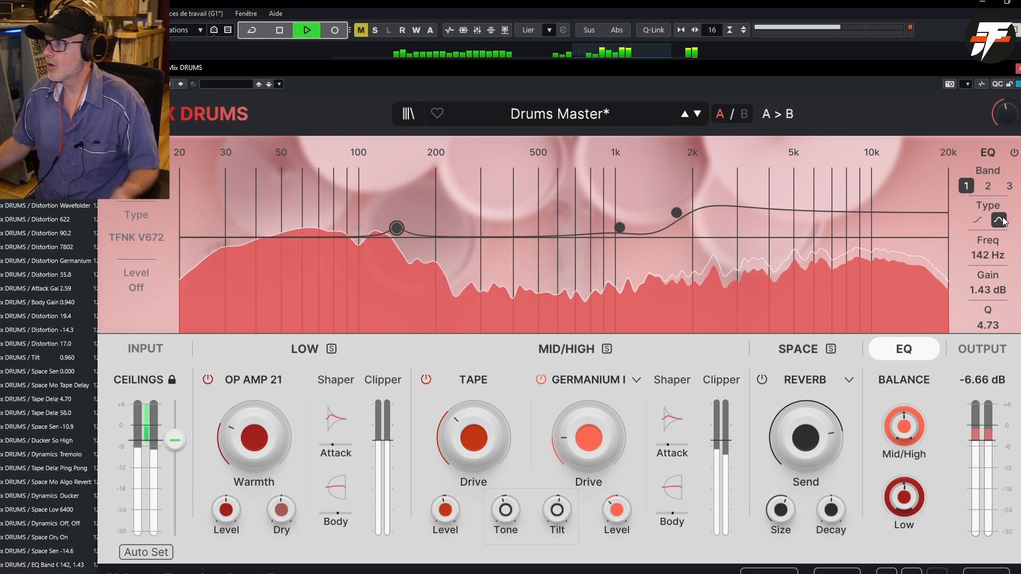
left_click(1000, 219)
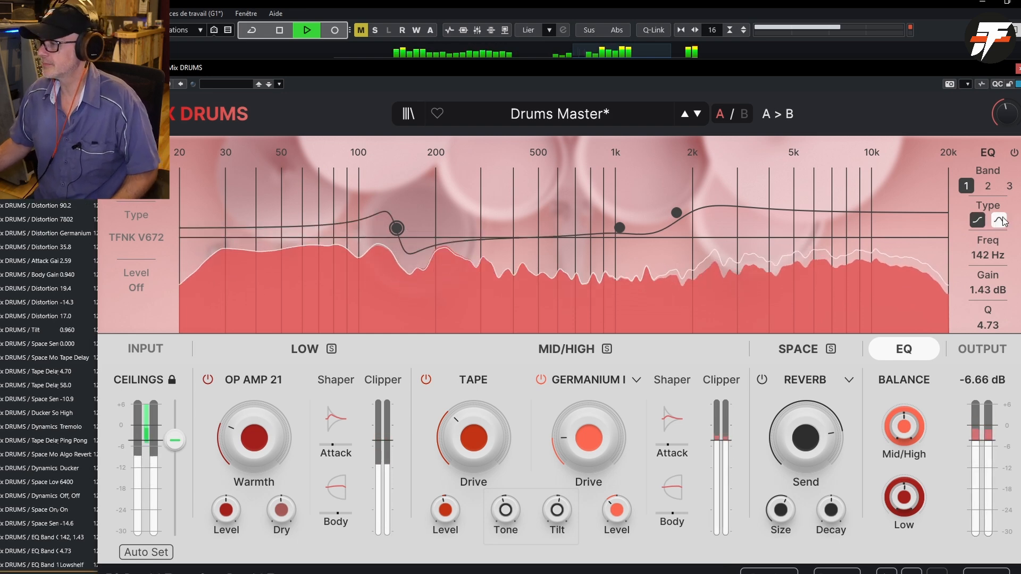
- Set the Q of EQ band 3 to 1.24
left_click(670, 209)
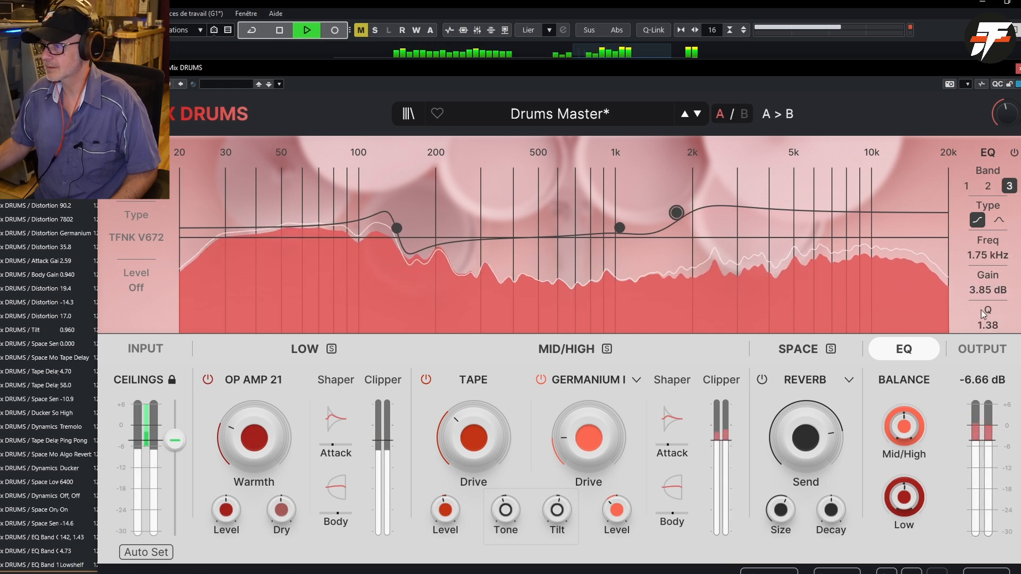
mouse_move(983, 324)
left_mouse_down()
mouse_move(983, 278)
mouse_move(984, 340)
mouse_move(983, 328)
left_mouse_up()
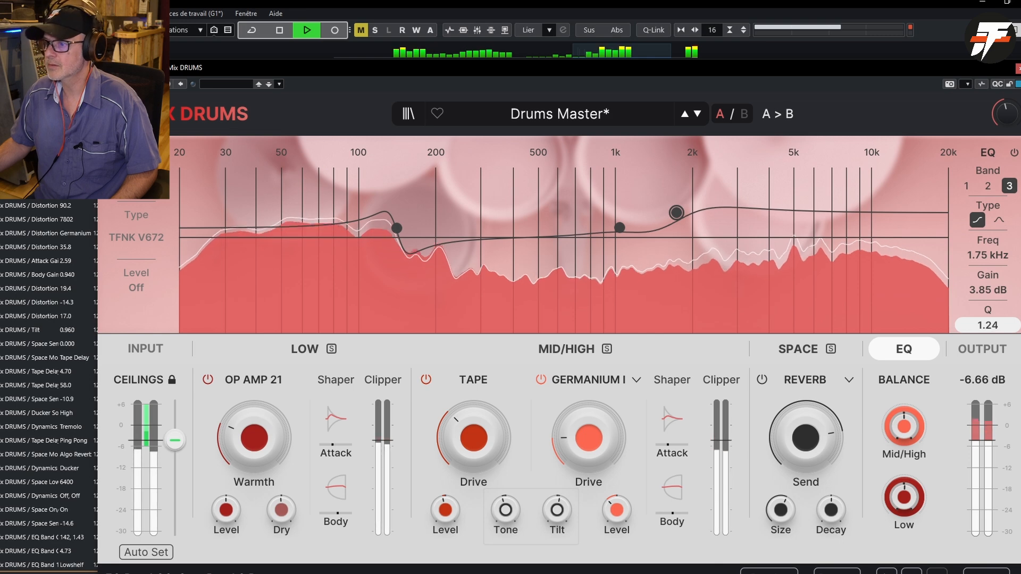
- Turn on the noise generator and raise its Level to -16.5 dB while the drums play
mouse_move(988, 254)
left_mouse_down()
mouse_move(988, 224)
mouse_move(988, 255)
left_mouse_up()
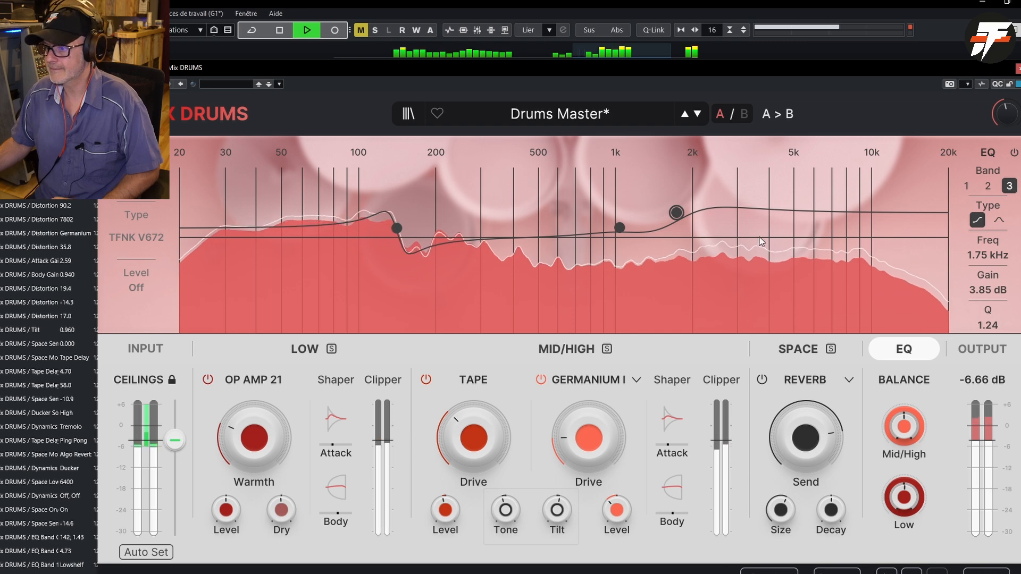
key("space")
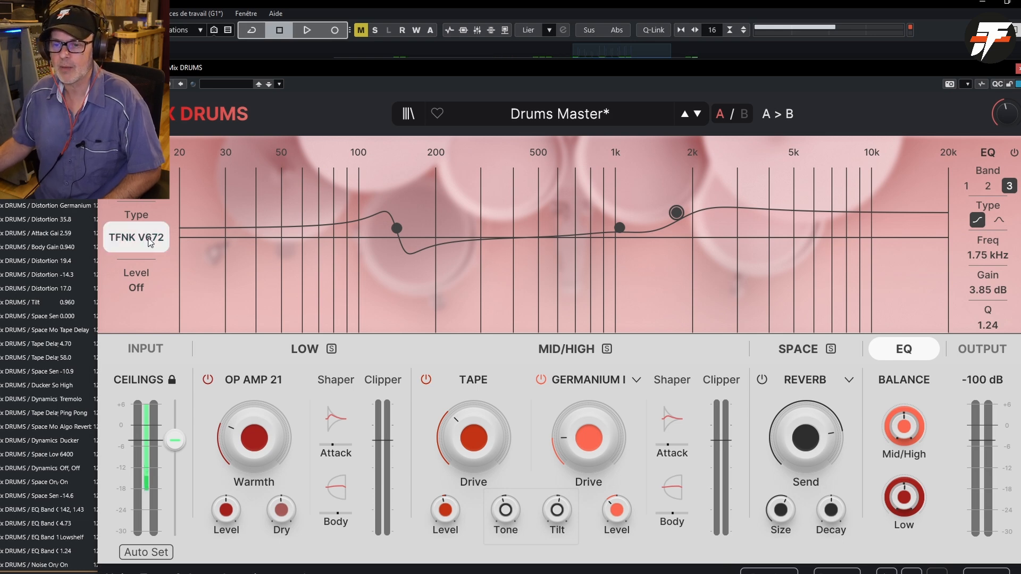
key("space")
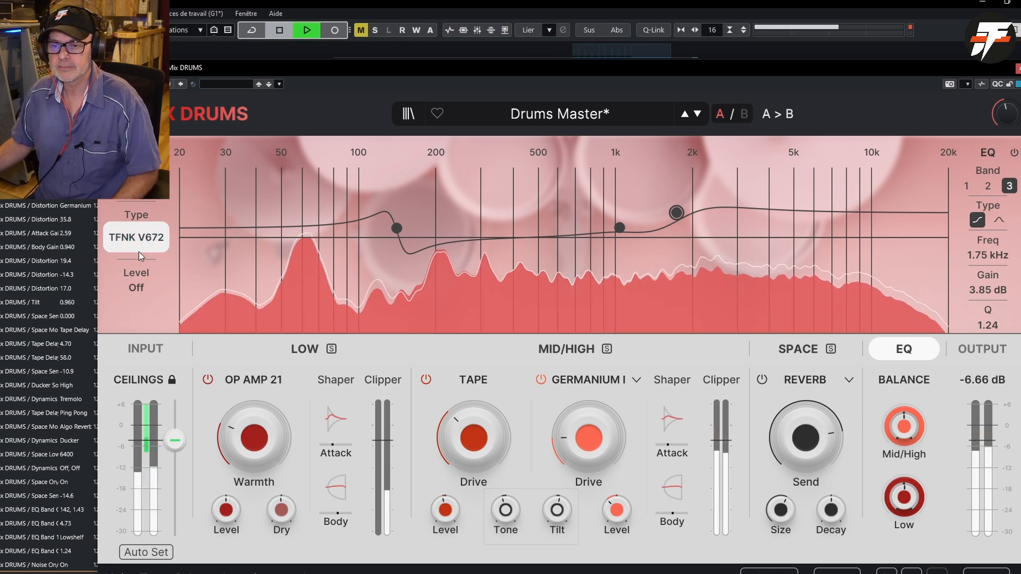
left_click_drag(136, 287, 136, 263)
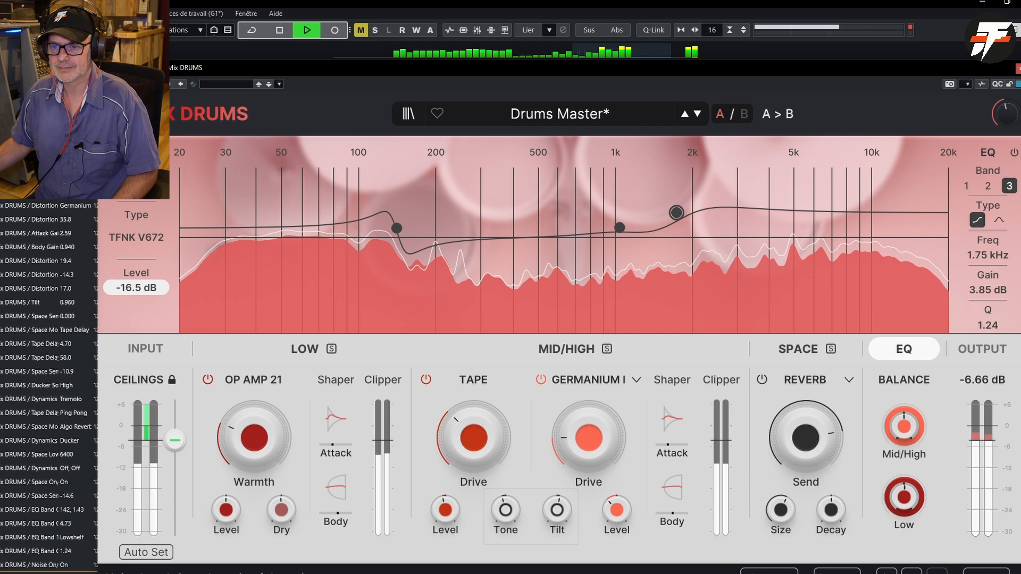
- Audition the TSCM 244 and NV 1073 mic preamp noises and the Dehumidifier machinery noise on the drums
left_click(151, 243)
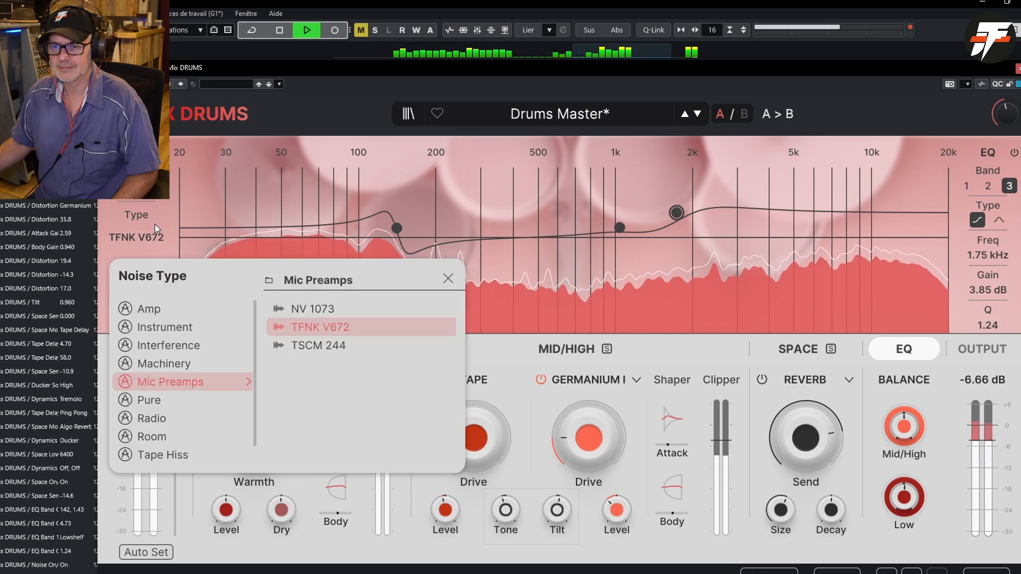
left_click(295, 348)
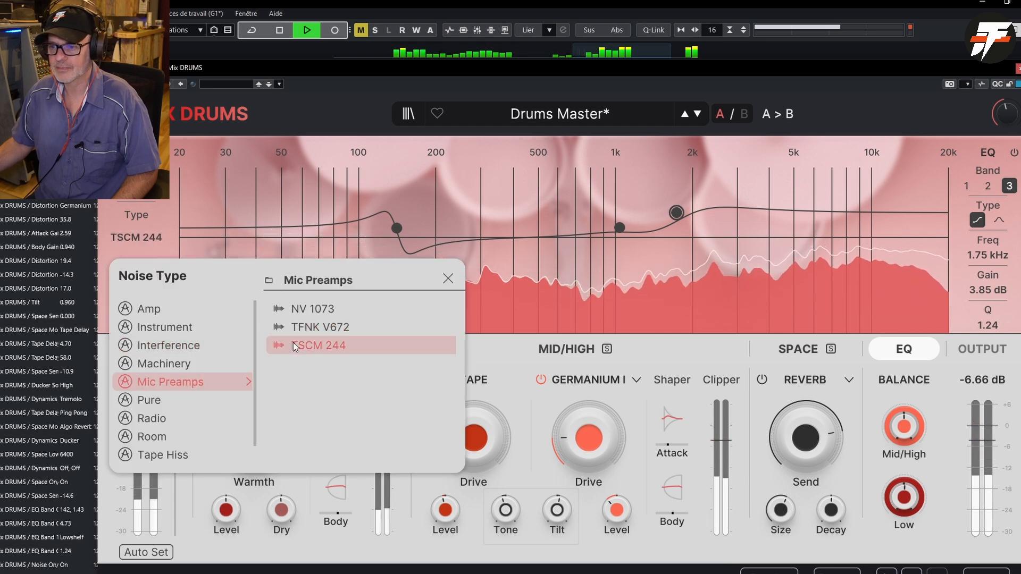
left_click(306, 312)
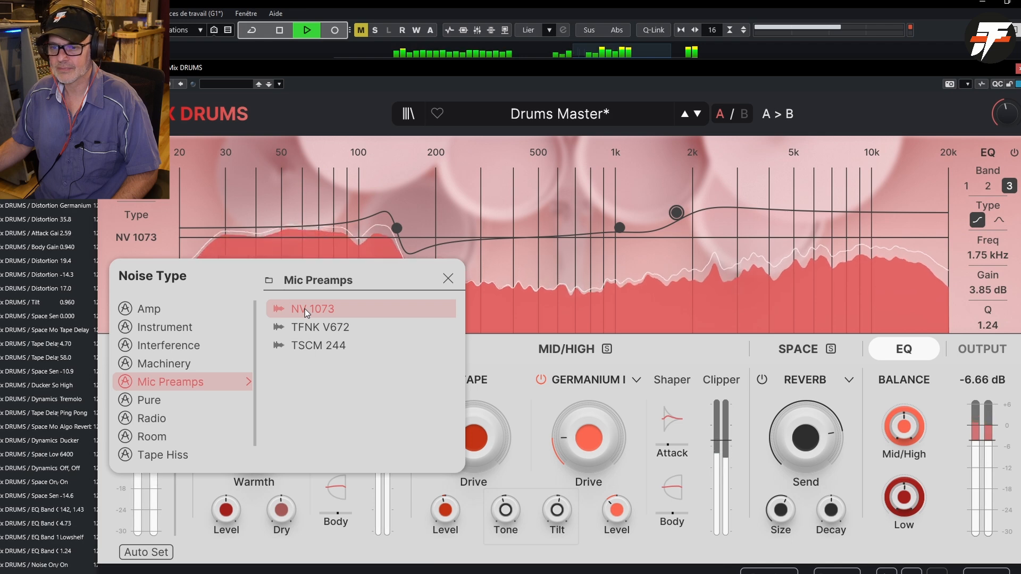
mouse_move(186, 363)
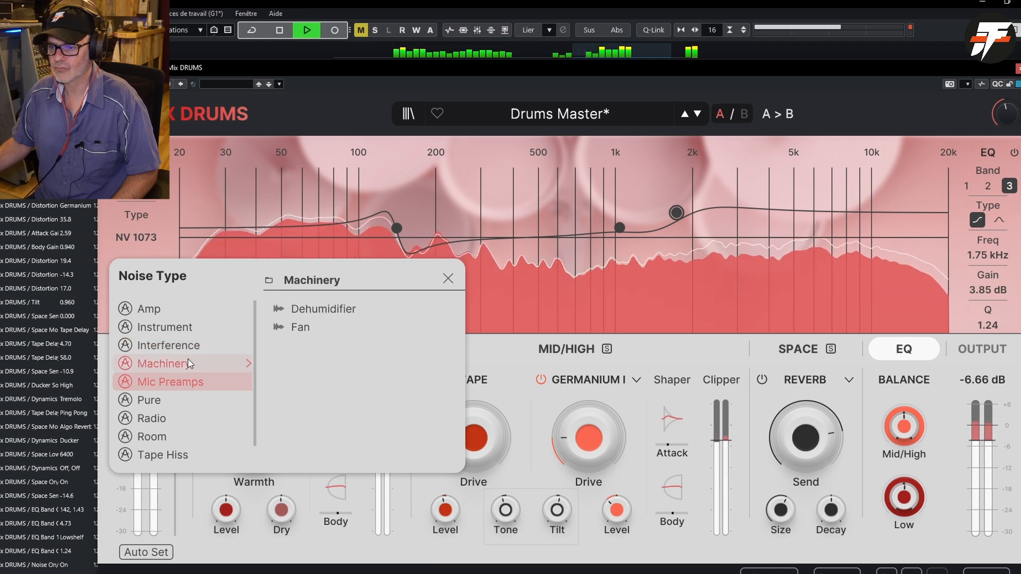
left_click(307, 313)
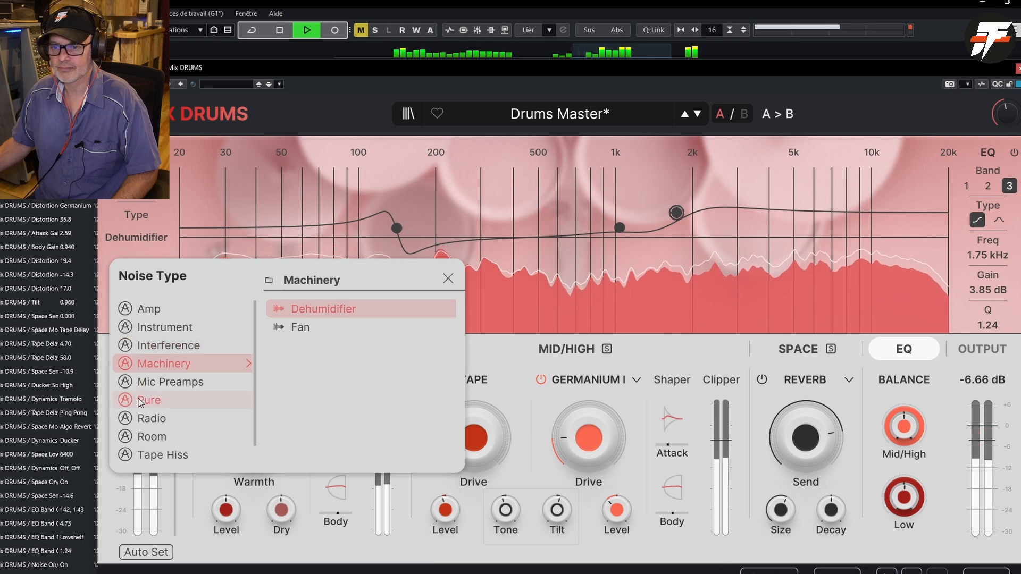
- Try the Radio Hiss and Tape Hiss 3 noises, choose Vinyl 4, stop playback and close the noise list
mouse_move(186, 419)
left_click(307, 318)
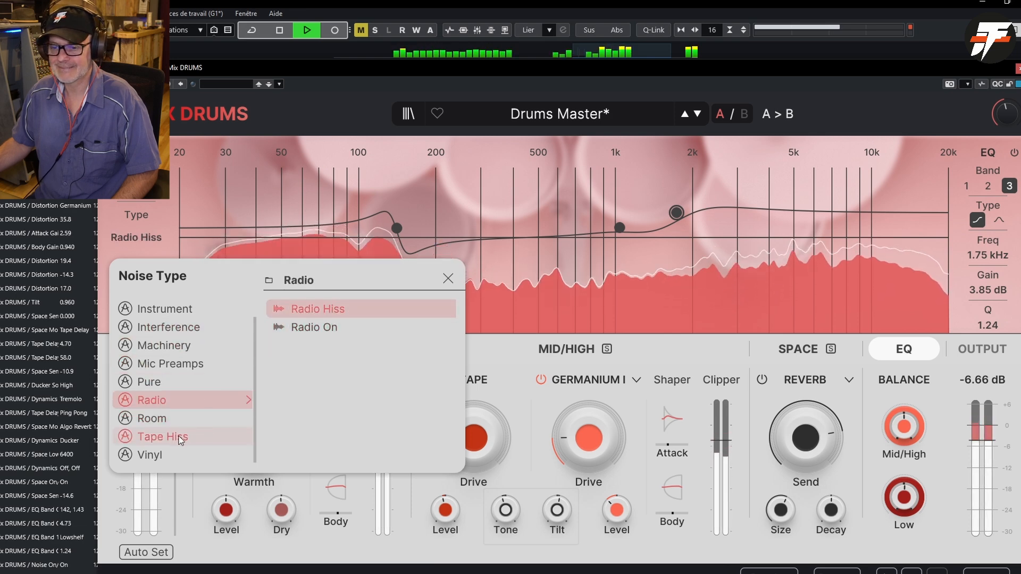
left_click(195, 437)
left_click(317, 346)
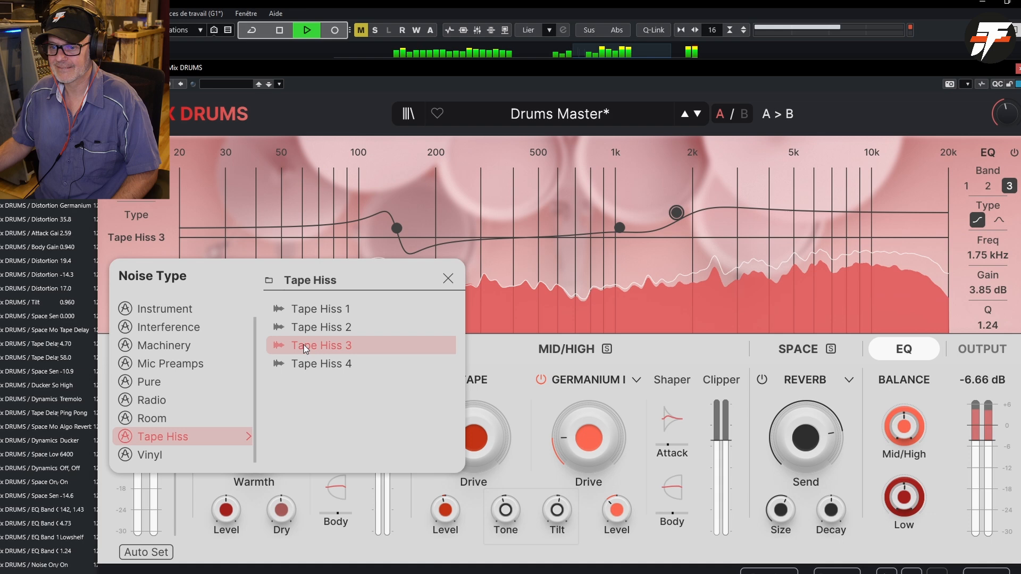
left_click(171, 456)
left_click(321, 361)
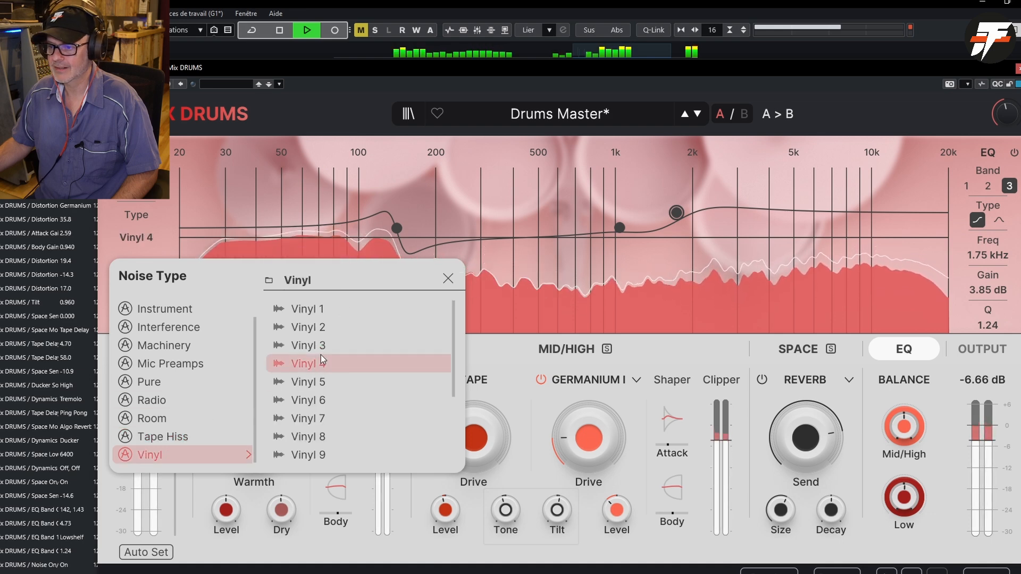
key("space")
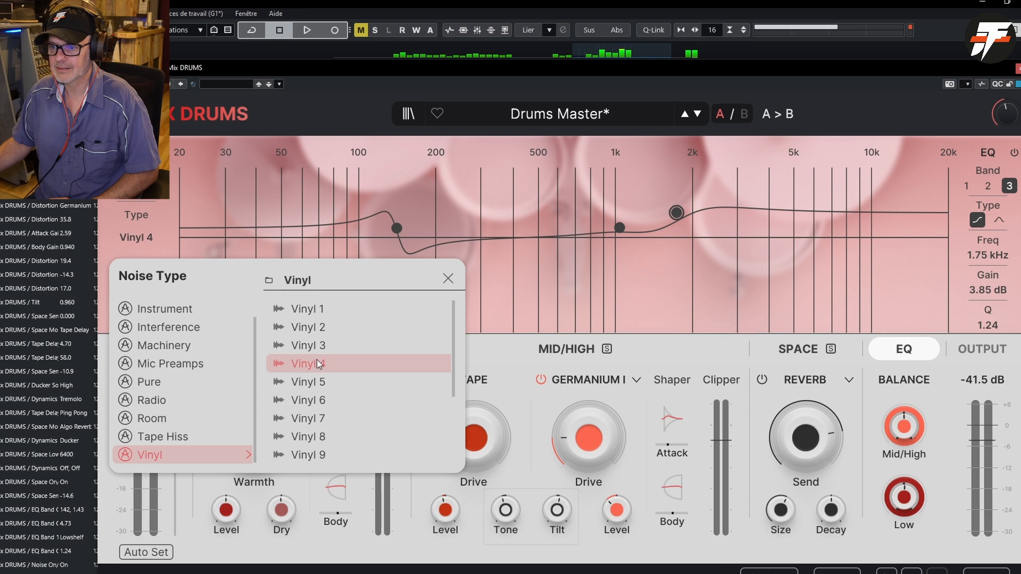
left_click(163, 232)
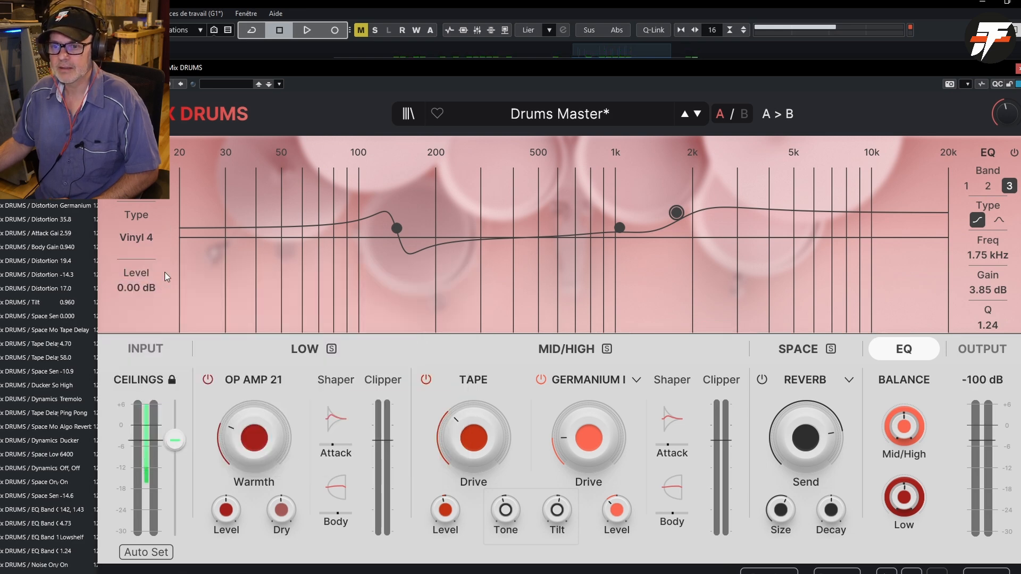
- Restart playback, set the Vinyl 4 noise Level to -3.64 dB, and stop playback
key("space")
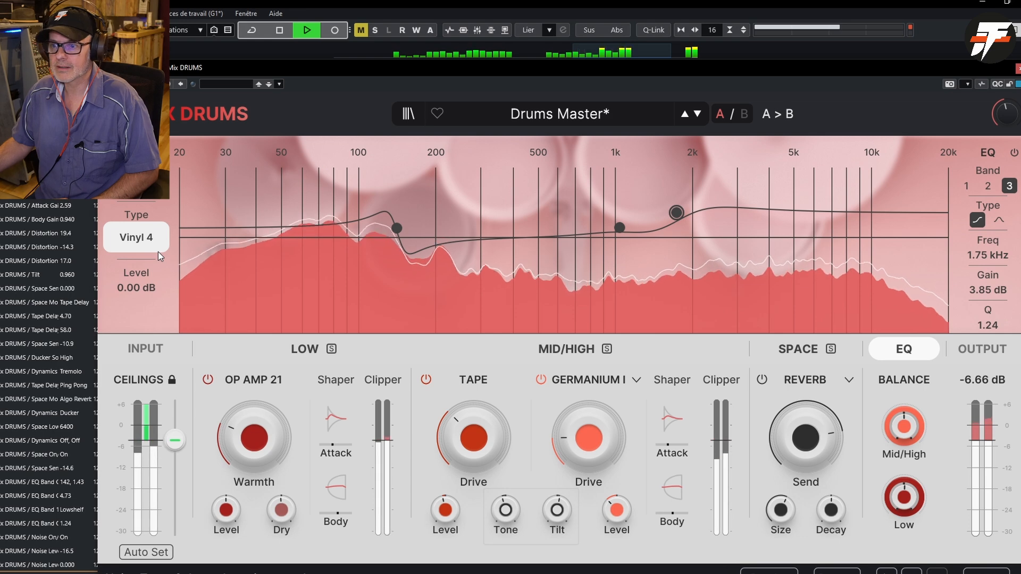
left_click_drag(141, 287, 141, 310)
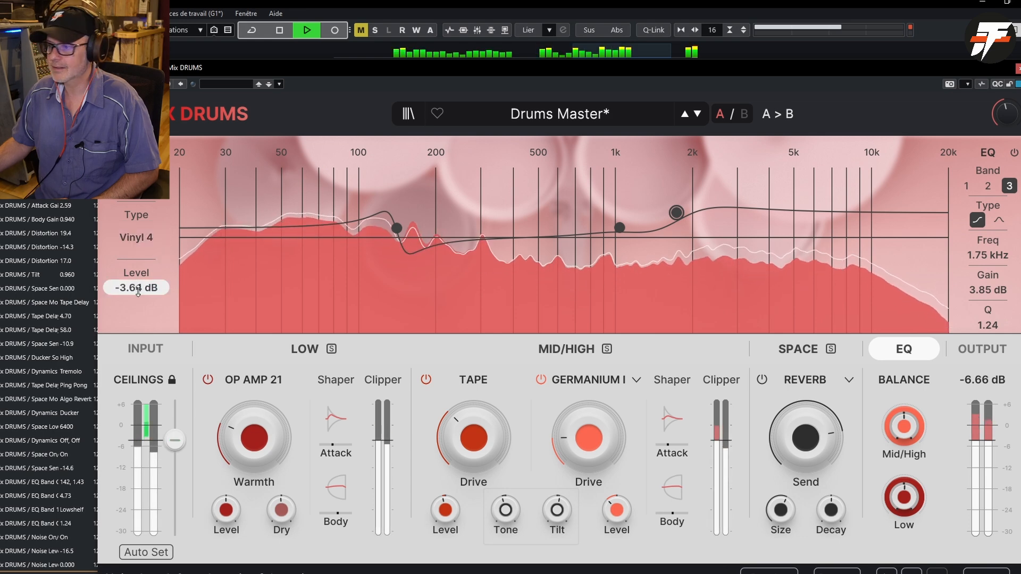
key("space")
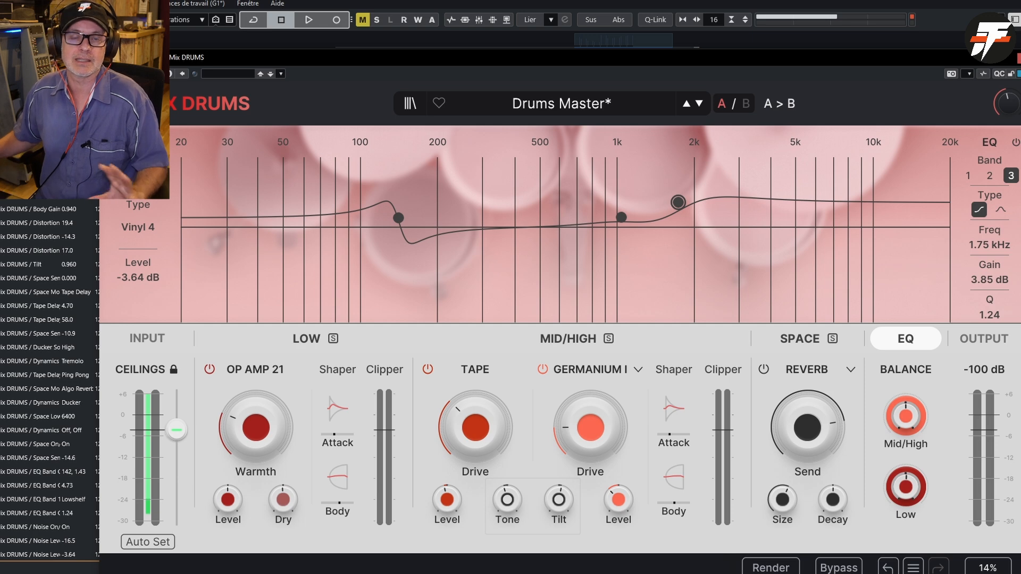
- Look over the plugin's main options and its oversampling quality choices, moving the plugin window so its bottom bar is in view
left_click(118, 104)
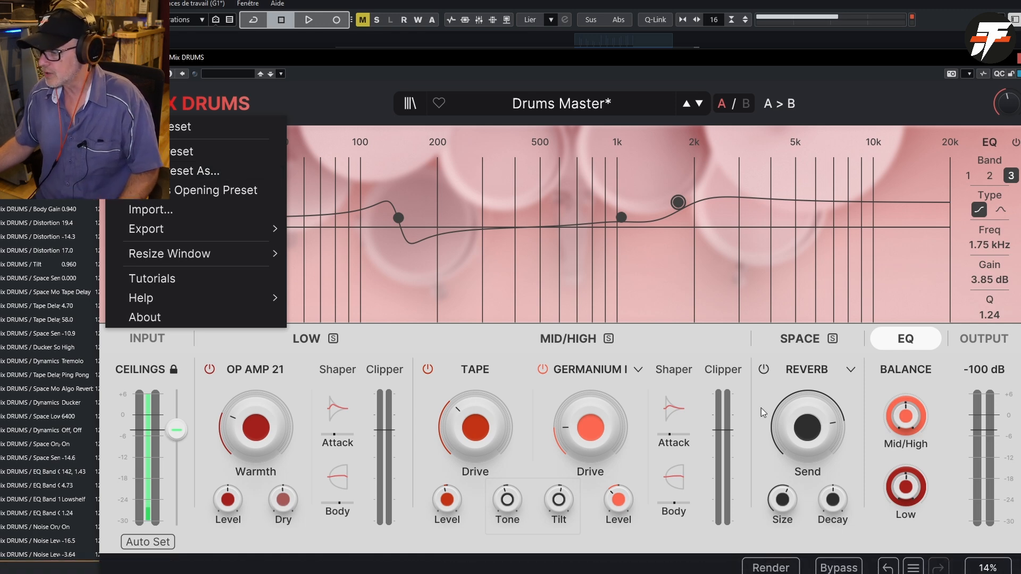
left_click(750, 568)
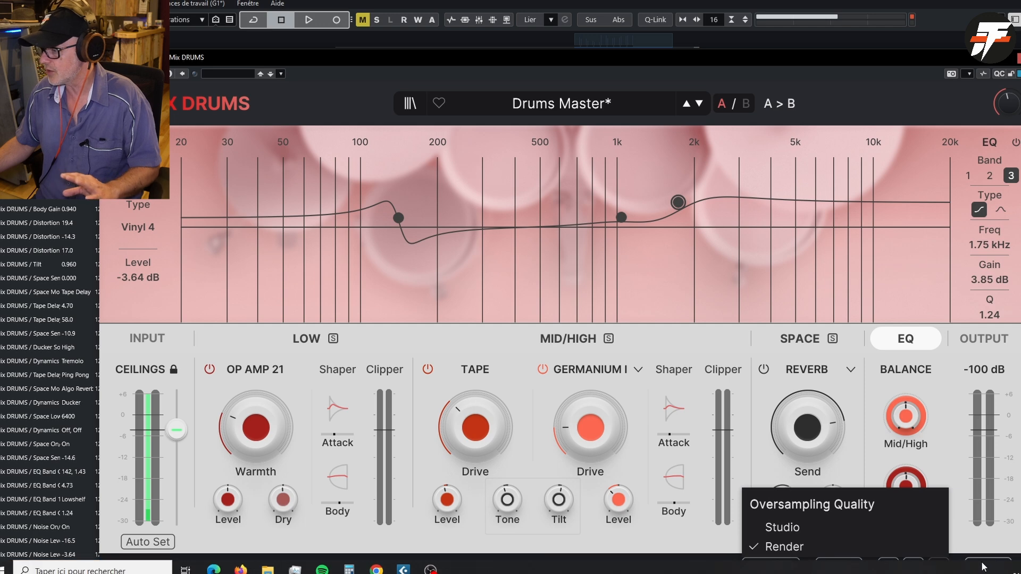
left_click(767, 57)
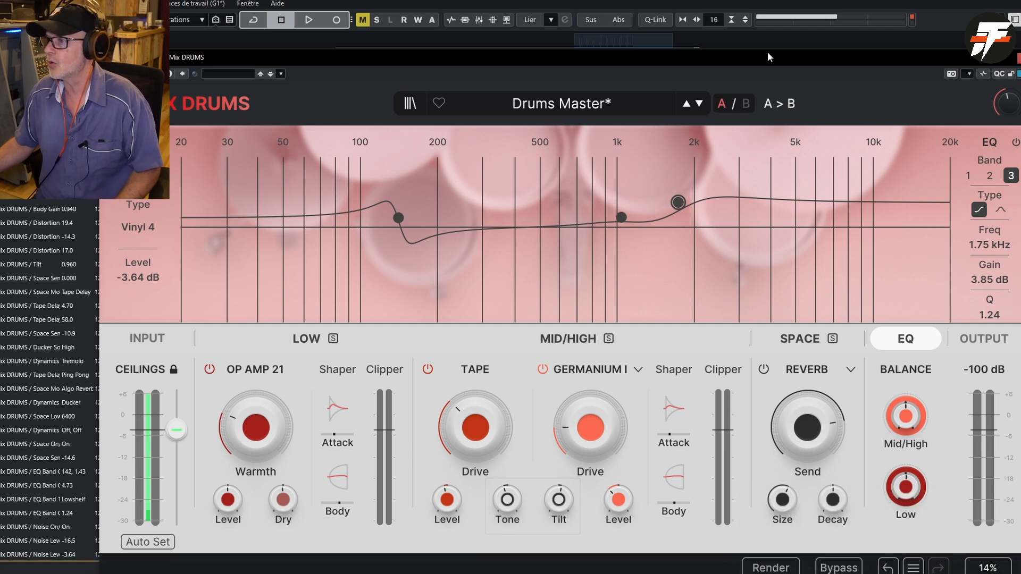
left_click_drag(768, 53, 757, 33)
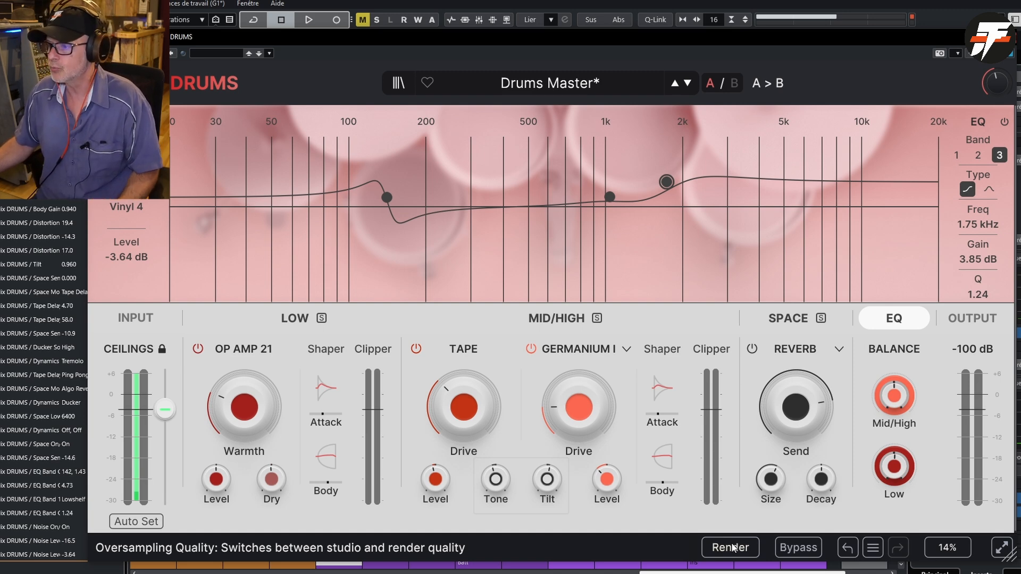
- Turn the noise off and open the plugin's built-in tutorials
left_click(100, 121)
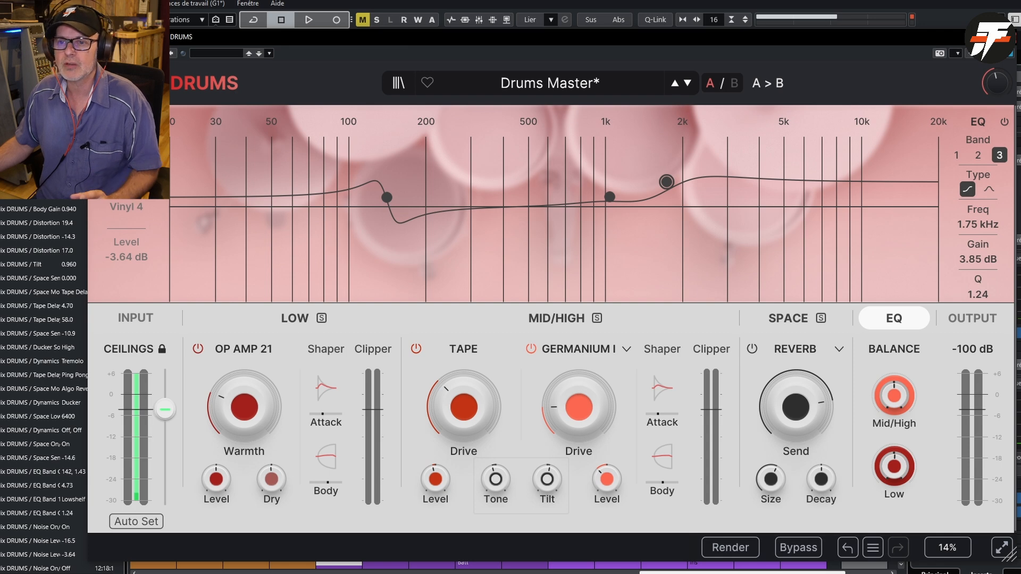
left_click(106, 83)
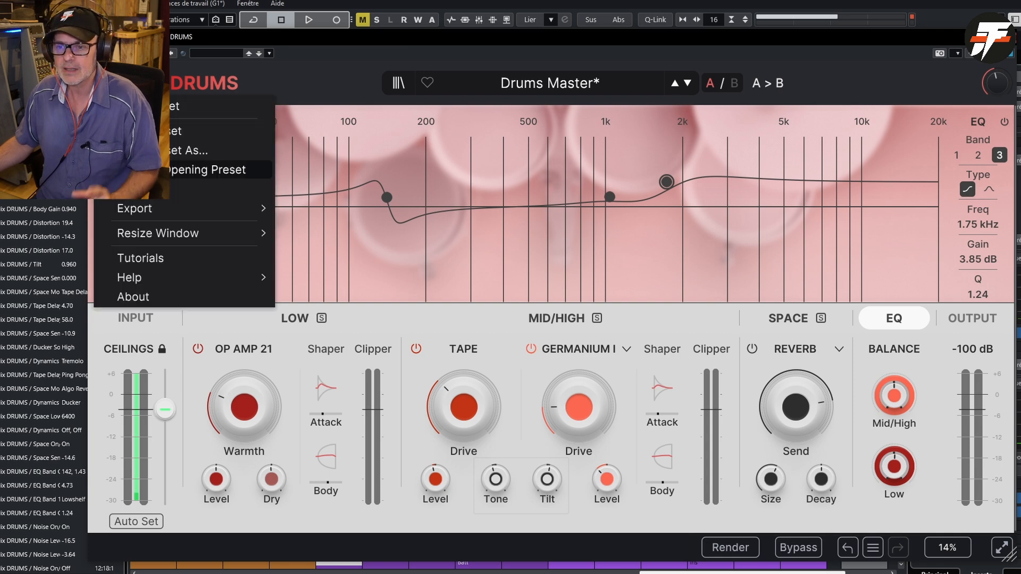
left_click(155, 259)
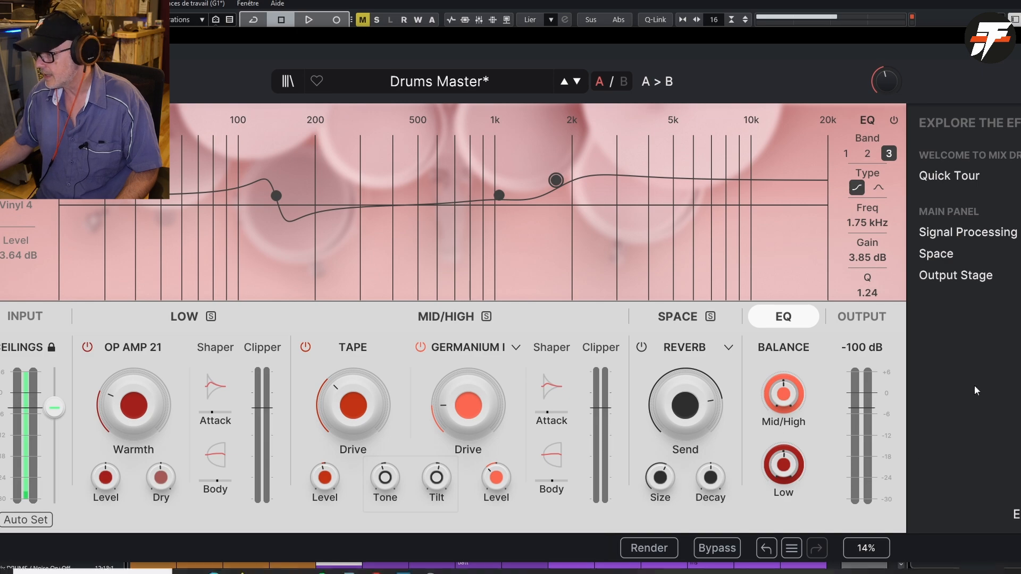
- Shrink and reposition the plugin window to show both the controls and the tutorial list
left_click_drag(885, 37, 665, 27)
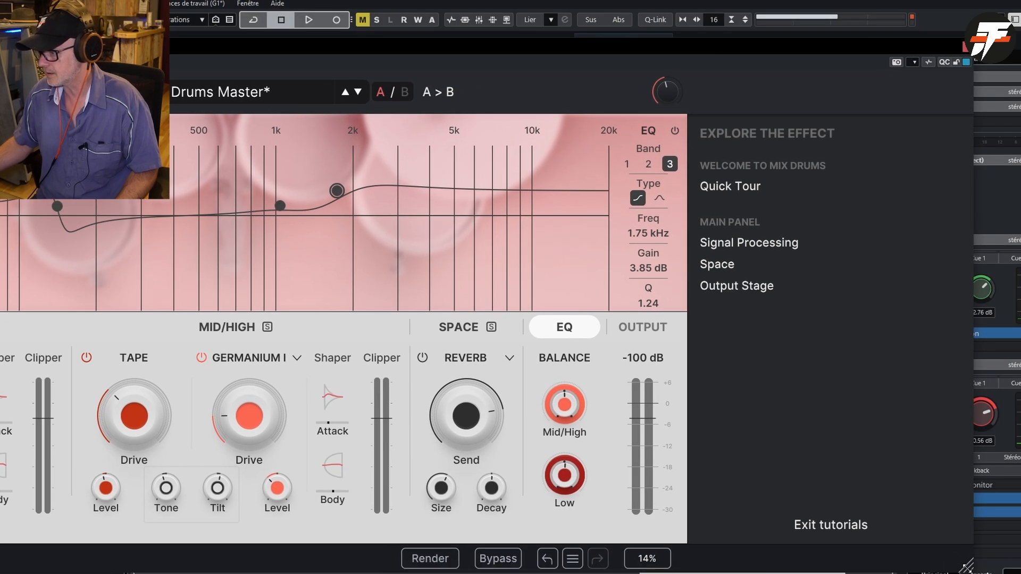
left_click_drag(963, 565, 791, 473)
left_click_drag(490, 41, 743, 94)
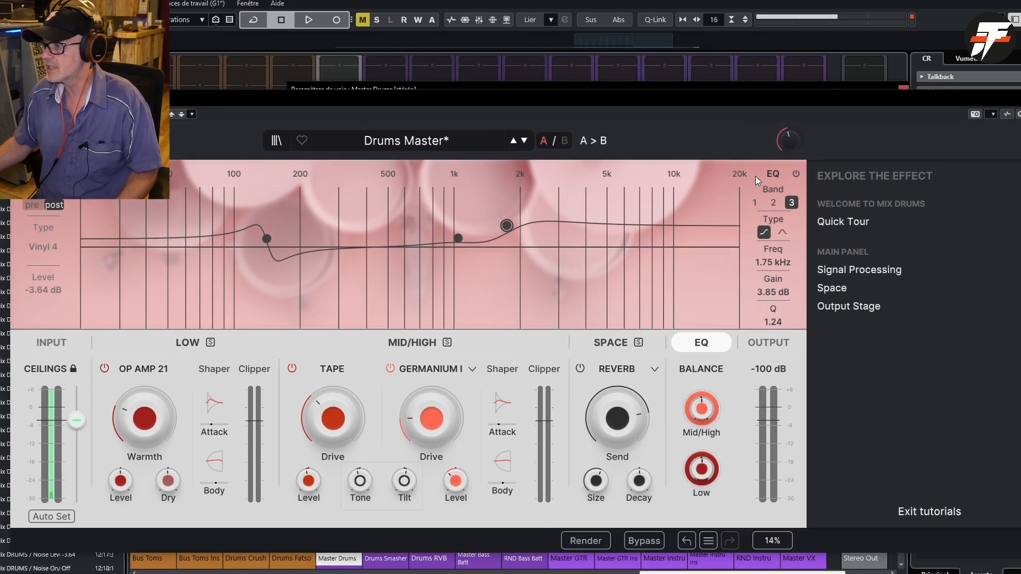
- Launch the Quick Tour, accept overriding the current preset, and read its introduction step
left_click(833, 229)
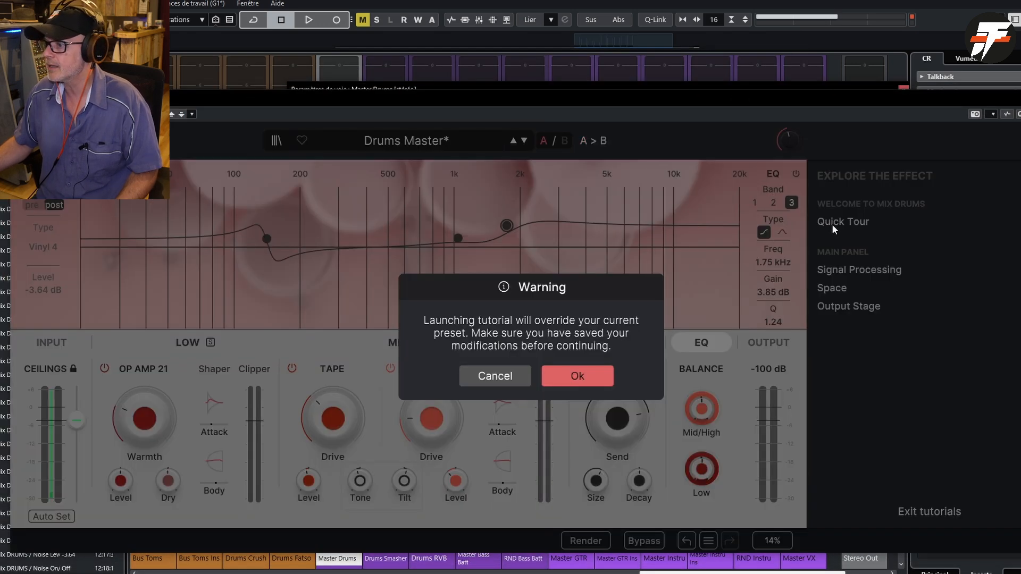
left_click(557, 377)
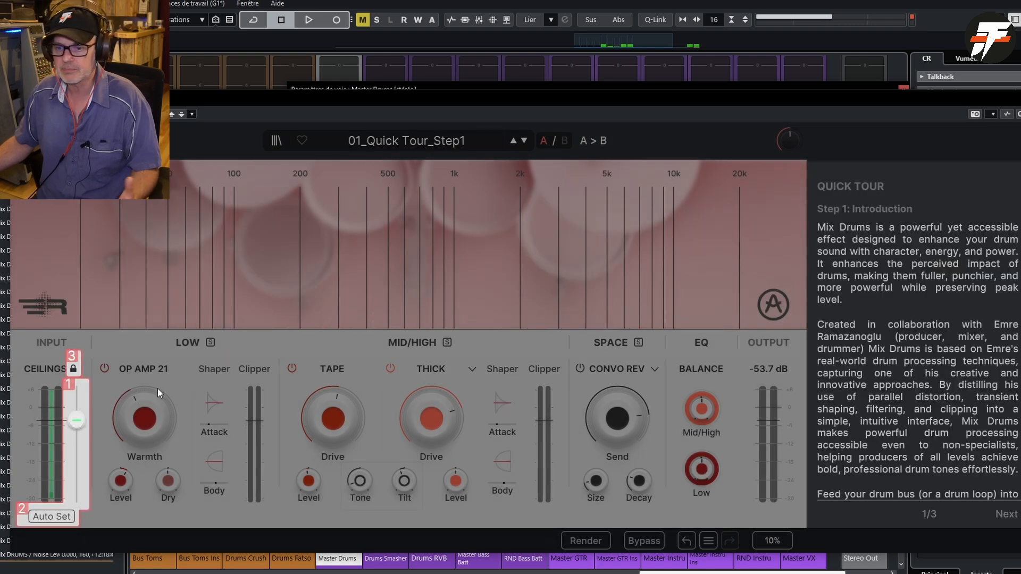
scroll(922, 386, "down", 3)
scroll(921, 385, "down", 2)
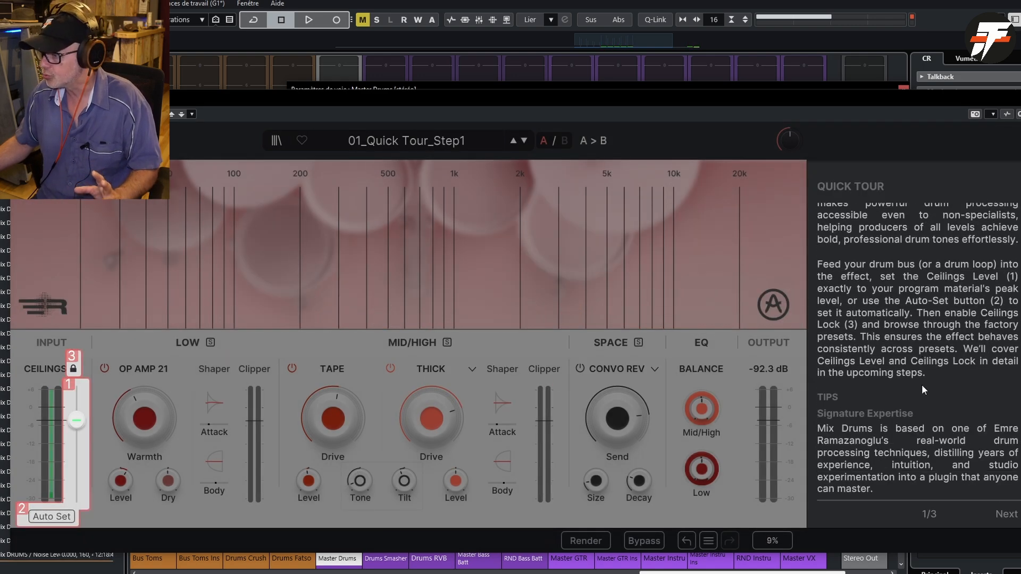
- Advance through steps 2 and 3 of the Quick Tour and read the overview of the plugin's modules
left_click(1000, 514)
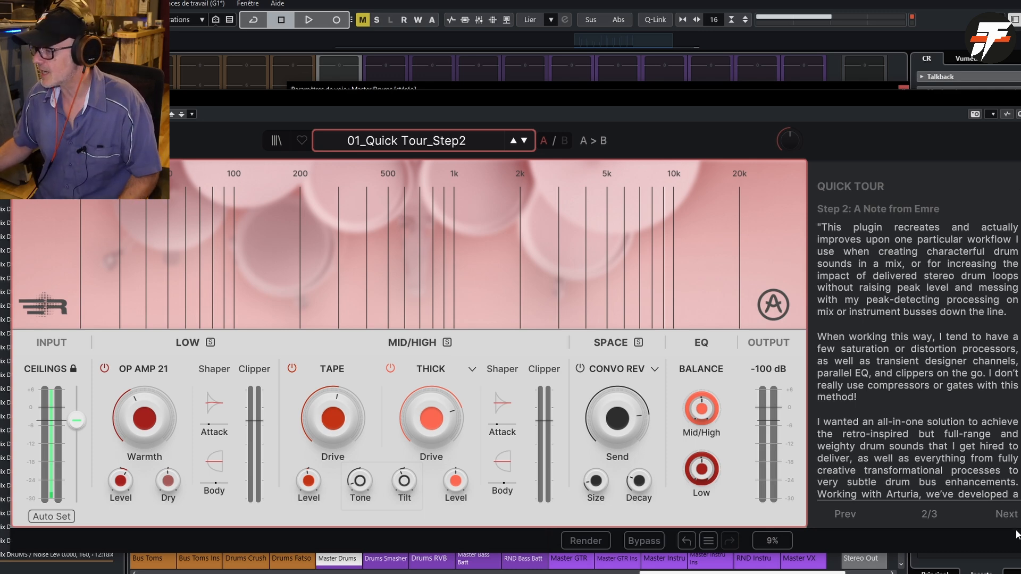
left_click(1011, 515)
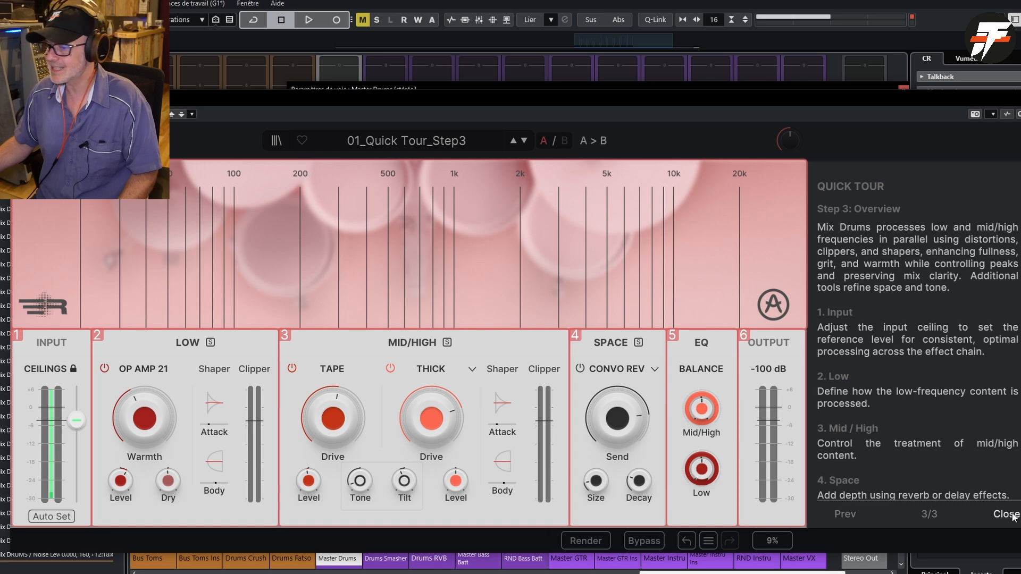
scroll(955, 407, "down", 8)
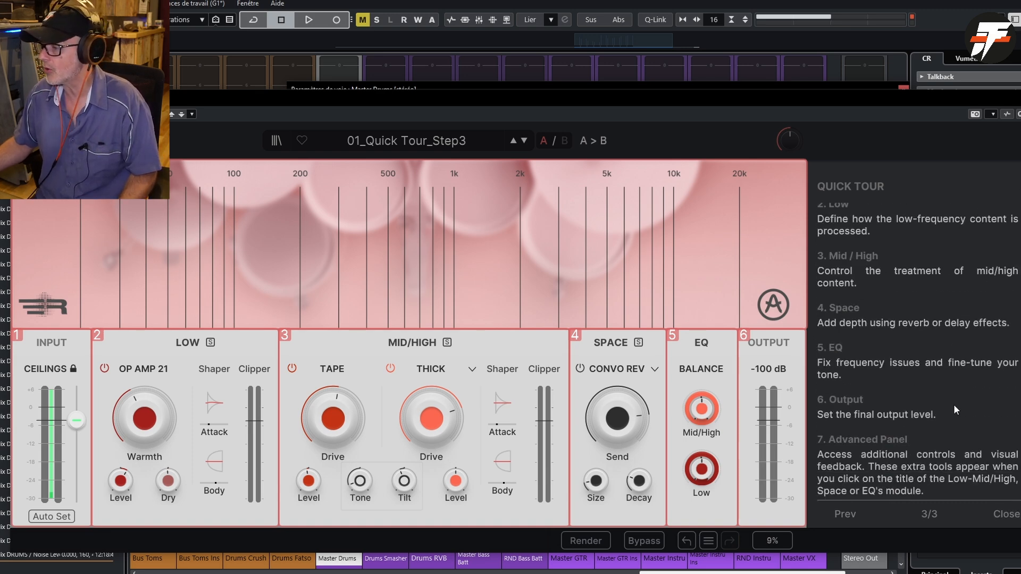
scroll(954, 408, "down", 5)
scroll(953, 408, "up", 5)
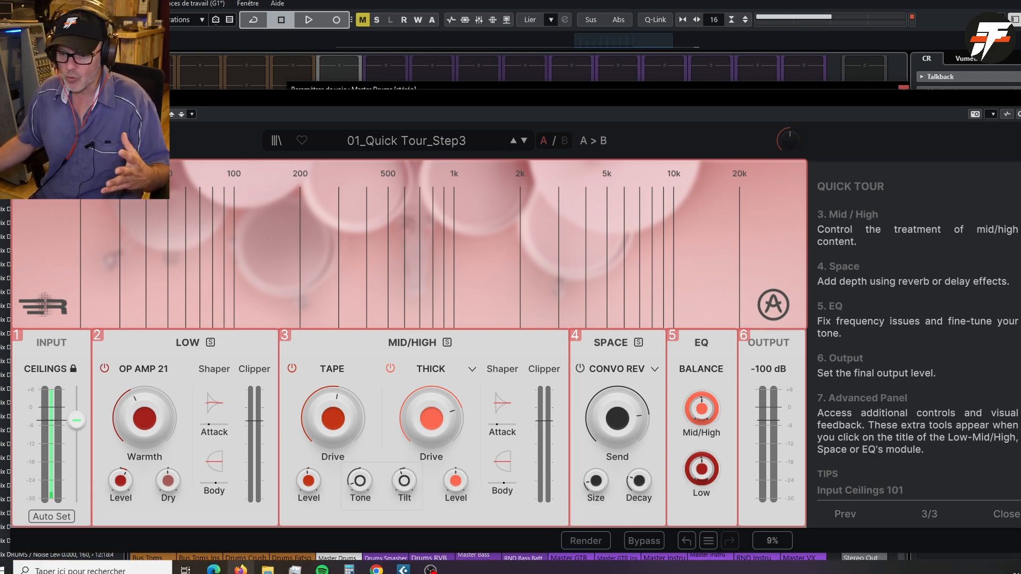
- Switch to the Firefox browser and show Arturia's Mix DRUMS product page
left_click(241, 569)
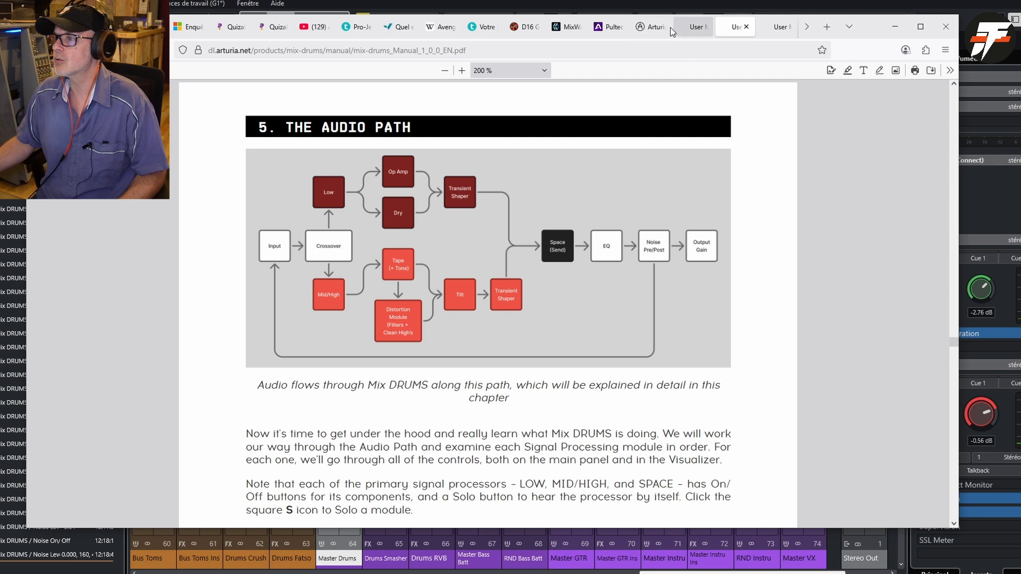
left_click(653, 30)
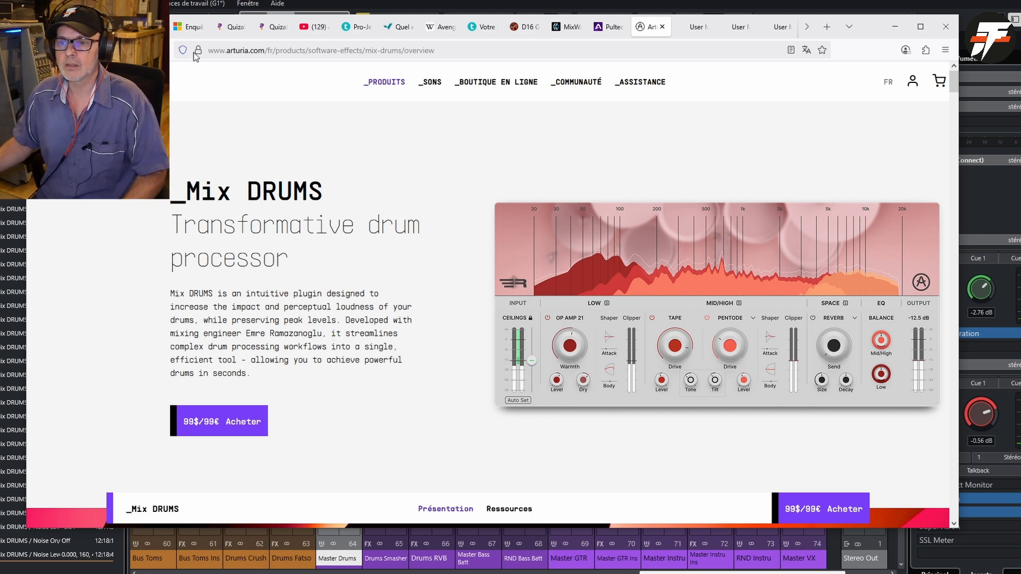
- Return to Arturia's virtual effects list and open the FX Collection 5 product page to view its overview
key("alt+Left")
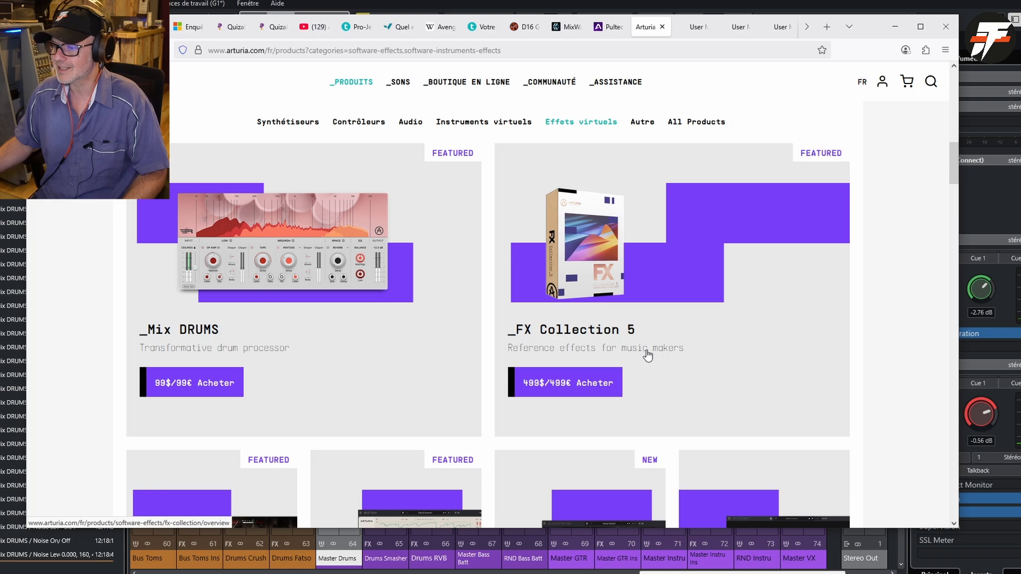
left_click(625, 354)
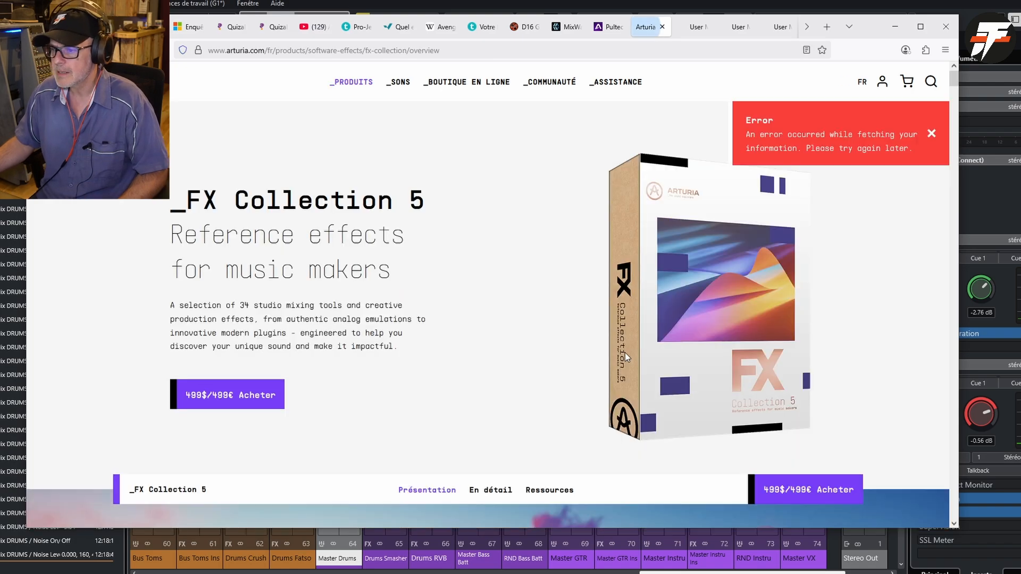
scroll(626, 354, "down", 7)
scroll(627, 359, "down", 6)
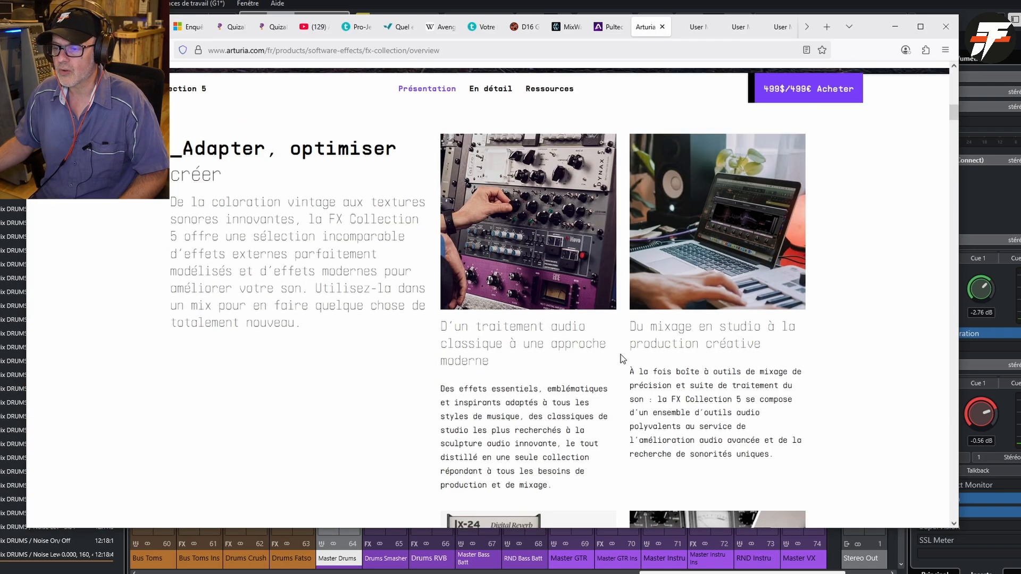
scroll(519, 232, "up", 10)
- Open the FX Collection 5 details page, examine its bus, saturation and preamp effects, and go back to the overview
left_click(498, 120)
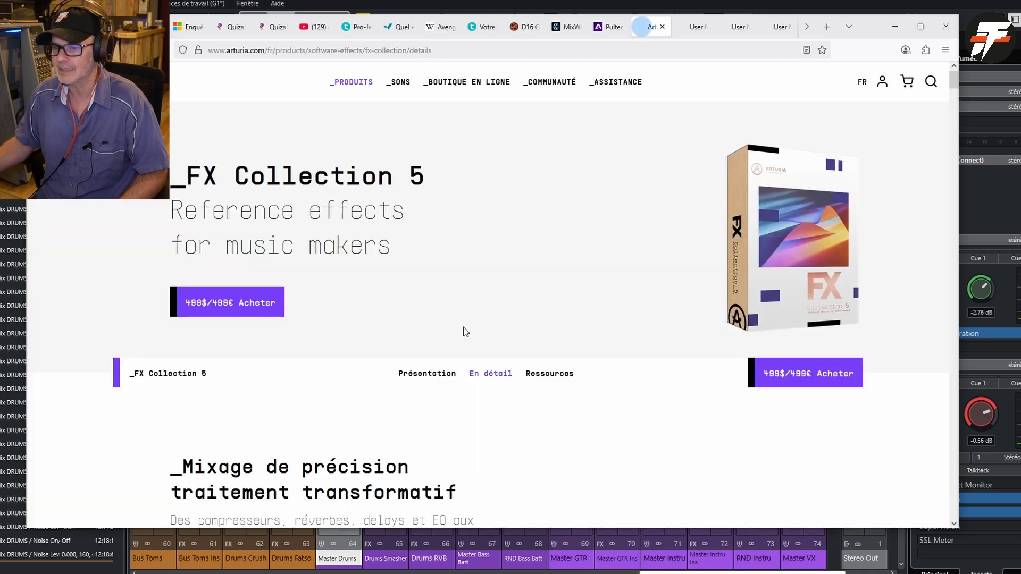
scroll(464, 332, "down", 5)
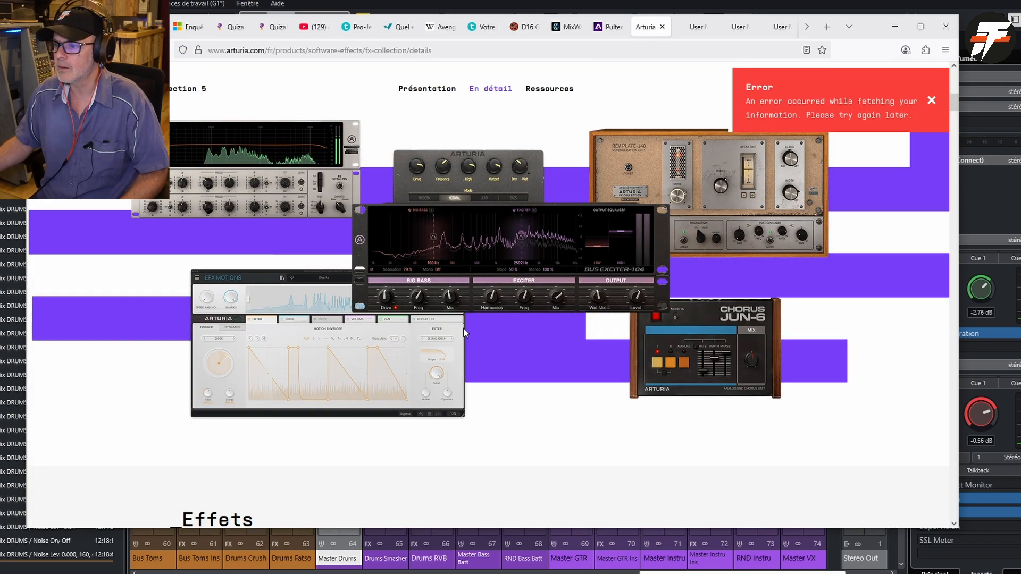
scroll(464, 333, "down", 10)
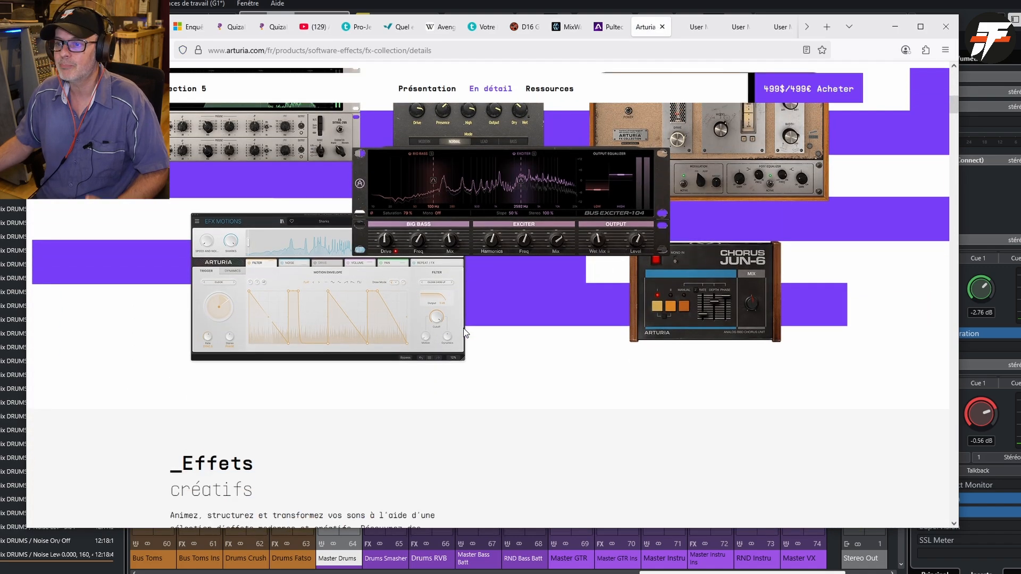
scroll(464, 332, "down", 10)
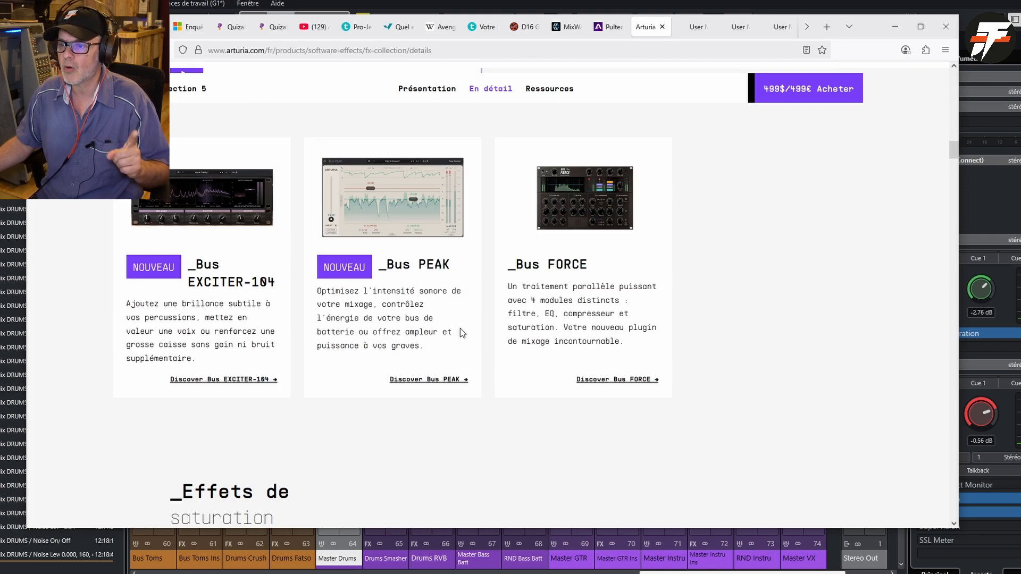
scroll(461, 328, "down", 8)
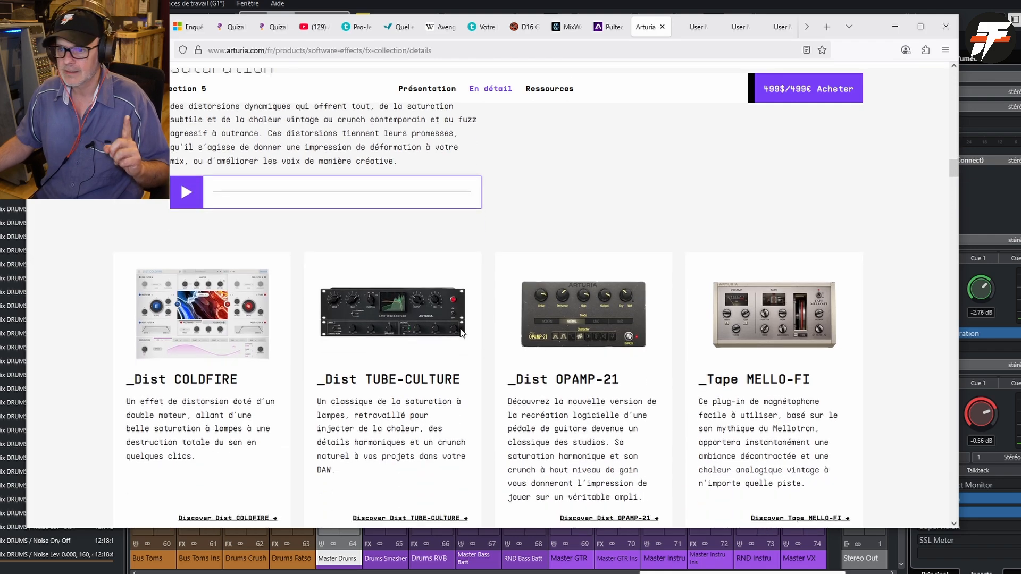
scroll(461, 333, "down", 8)
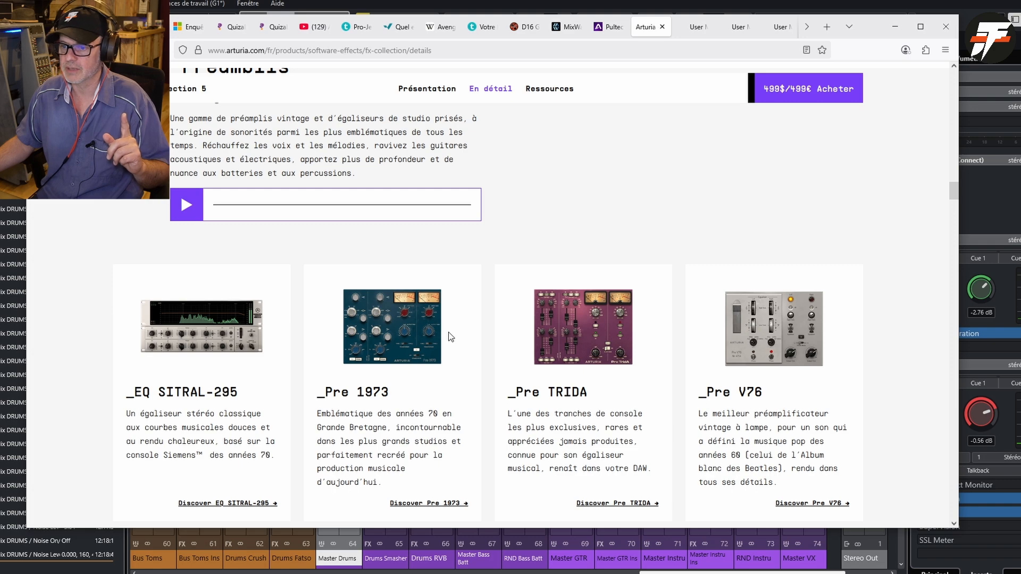
scroll(448, 332, "up", 20)
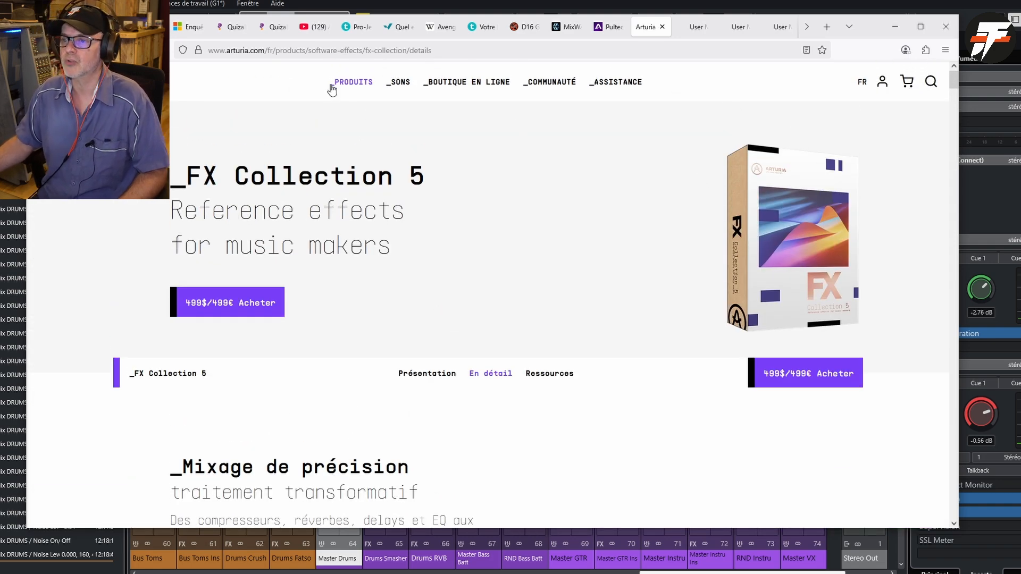
left_click(40, 50)
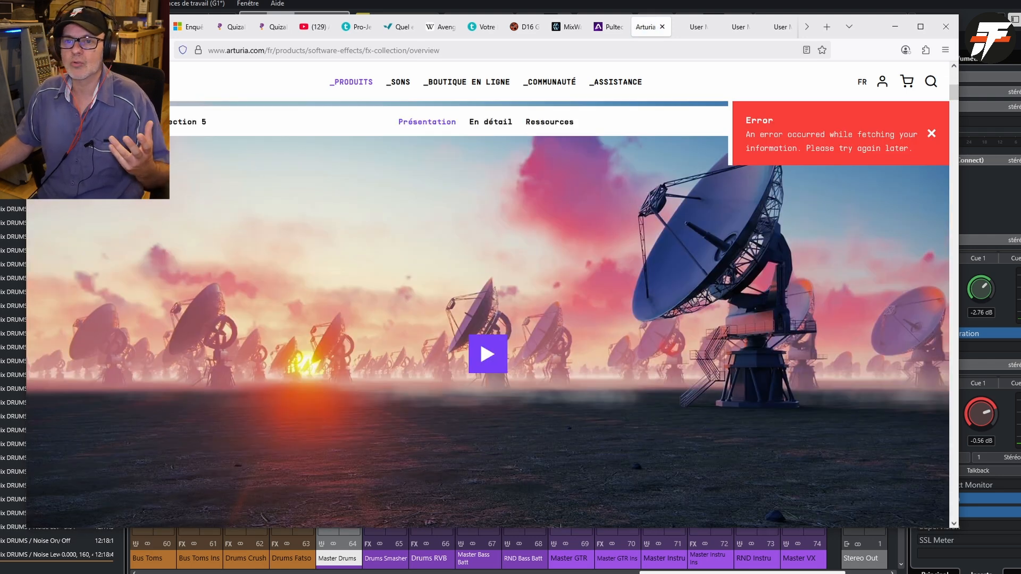
left_click(40, 50)
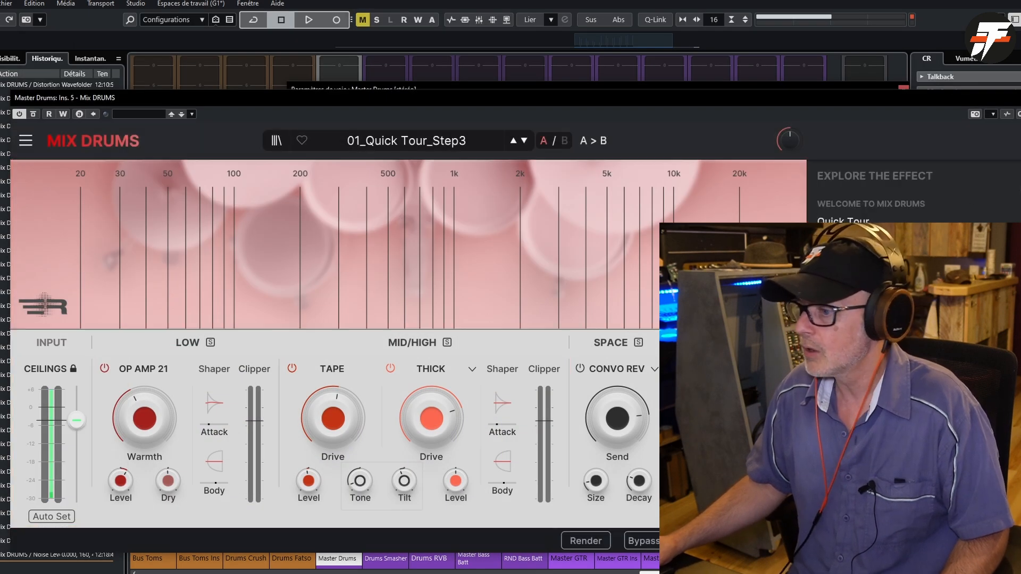
- Back in Cubase, close the tutorial list in Mix DRUMS and reposition the plugin window so all its left-hand controls show
left_click_drag(940, 100, 917, 94)
left_click(907, 532)
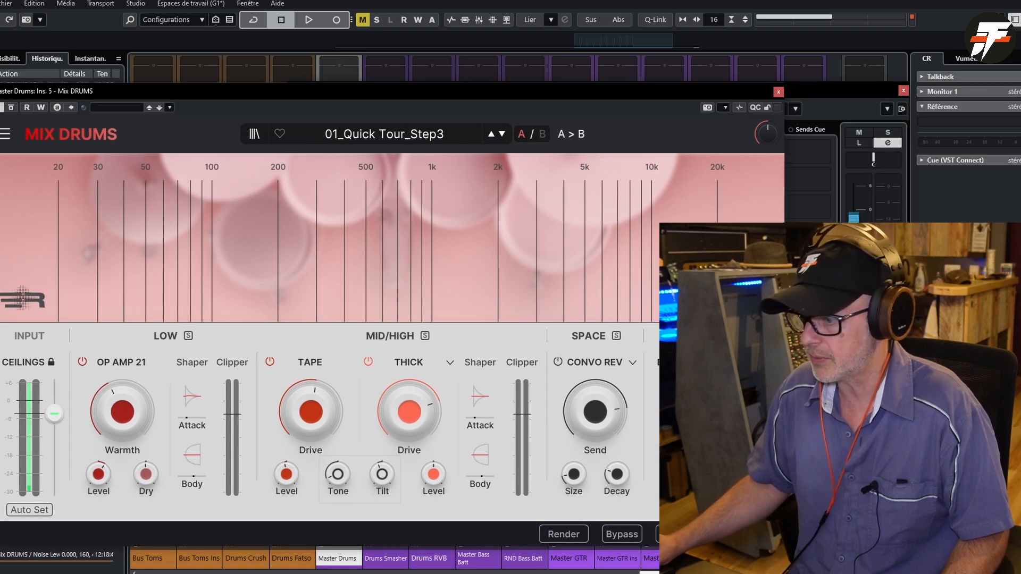
left_click_drag(674, 97, 794, 115)
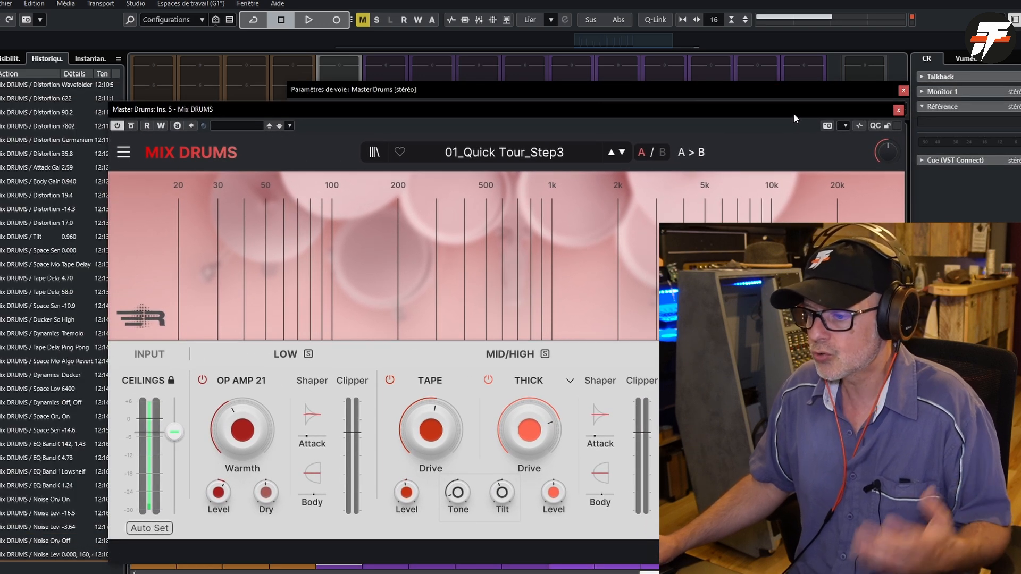